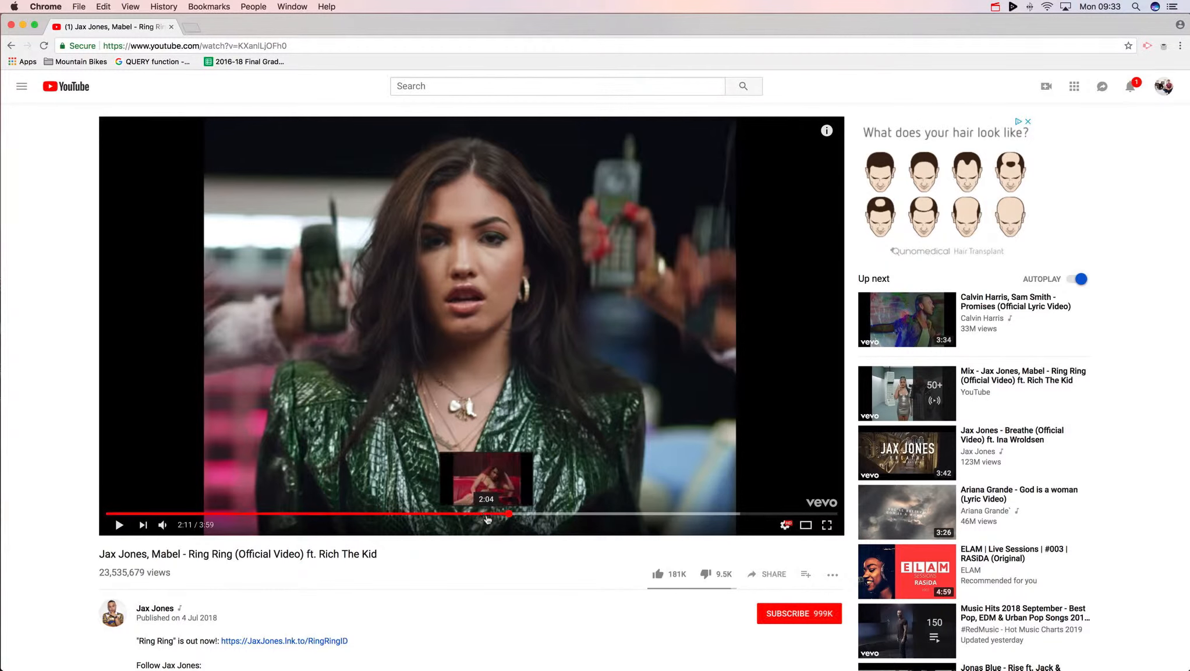
# - Scrub the reference Ring Ring music video back to about 2:04 and play it
pyautogui.click(487, 515)
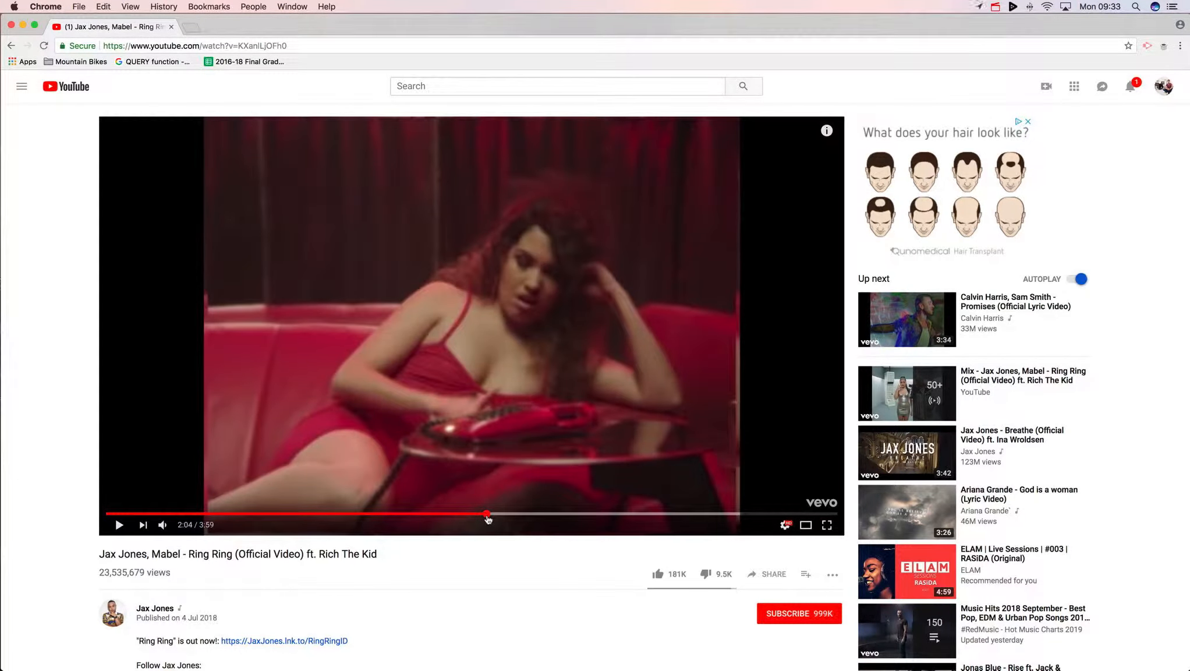
pyautogui.click(494, 440)
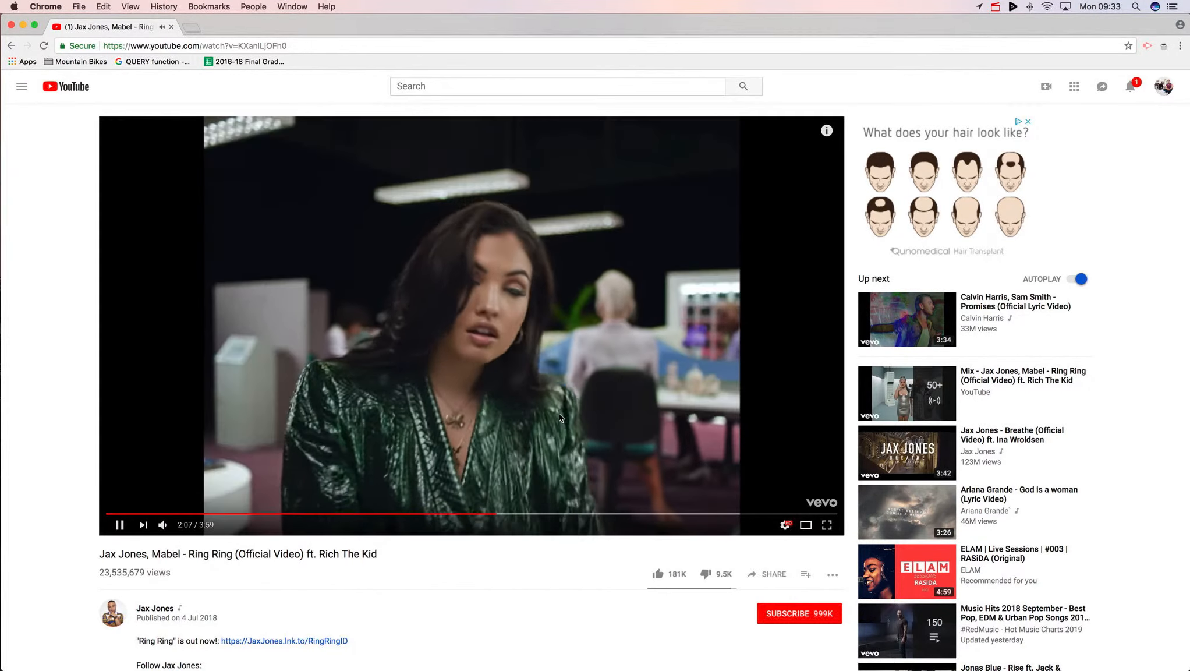
pyautogui.click(537, 434)
# - Switch to Logic Pro and expand the Epic Electro drum track stack to show its sub-tracks
pyautogui.press('super+Tab')
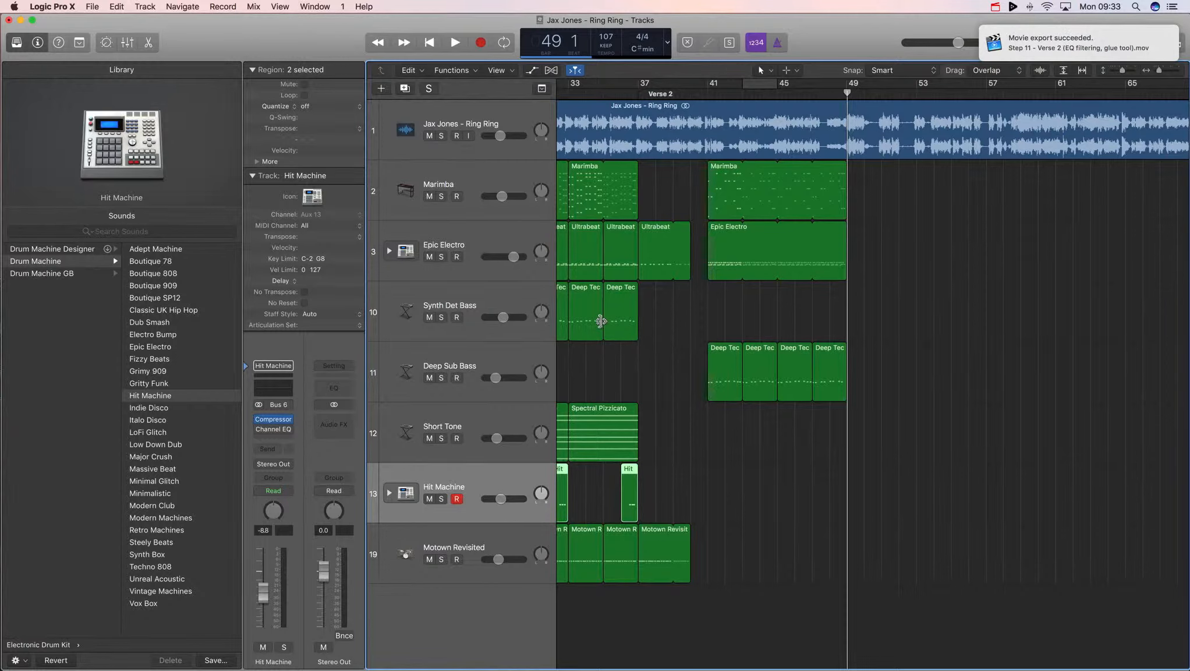
pyautogui.click(919, 245)
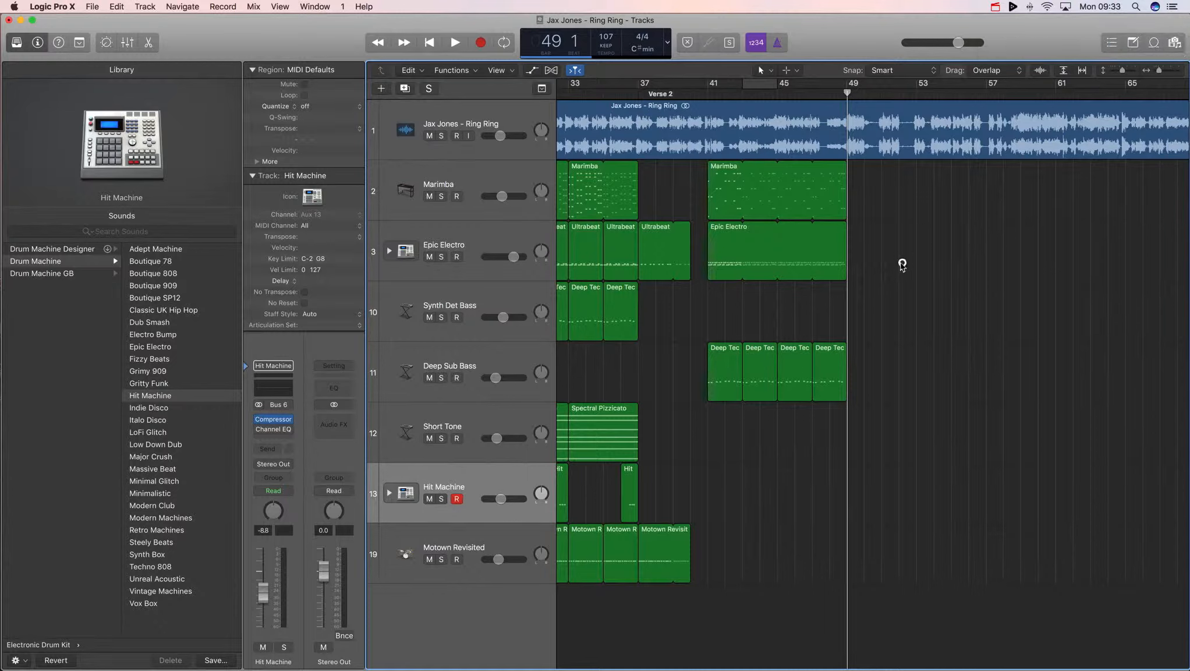
pyautogui.click(468, 297)
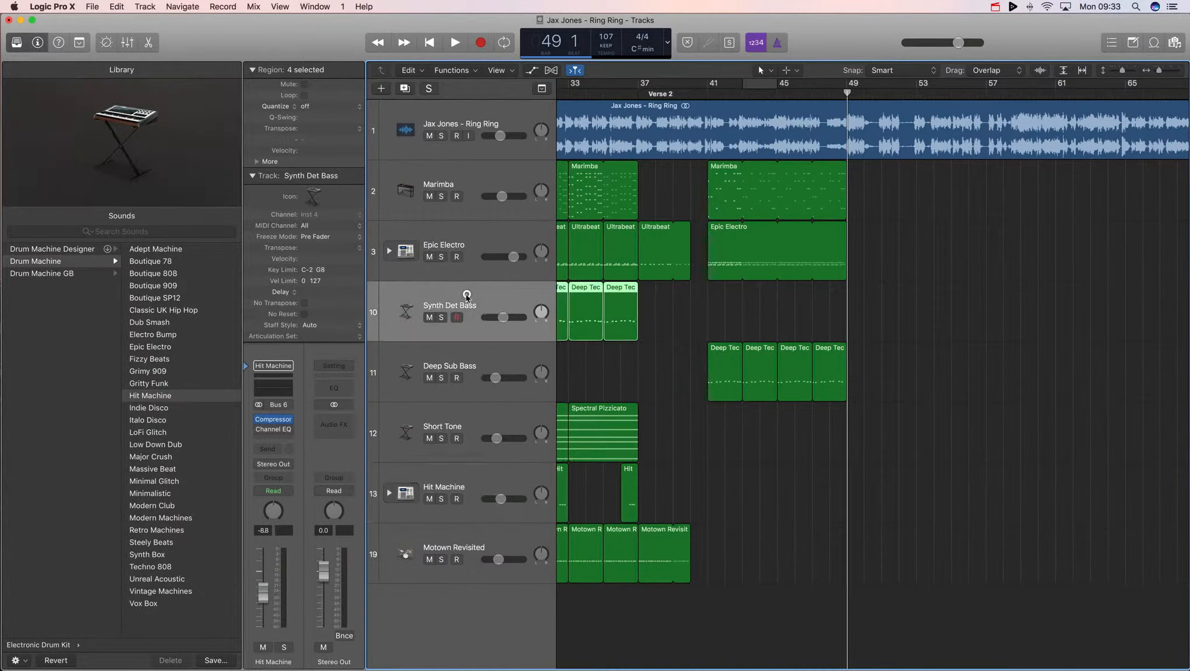
pyautogui.click(470, 243)
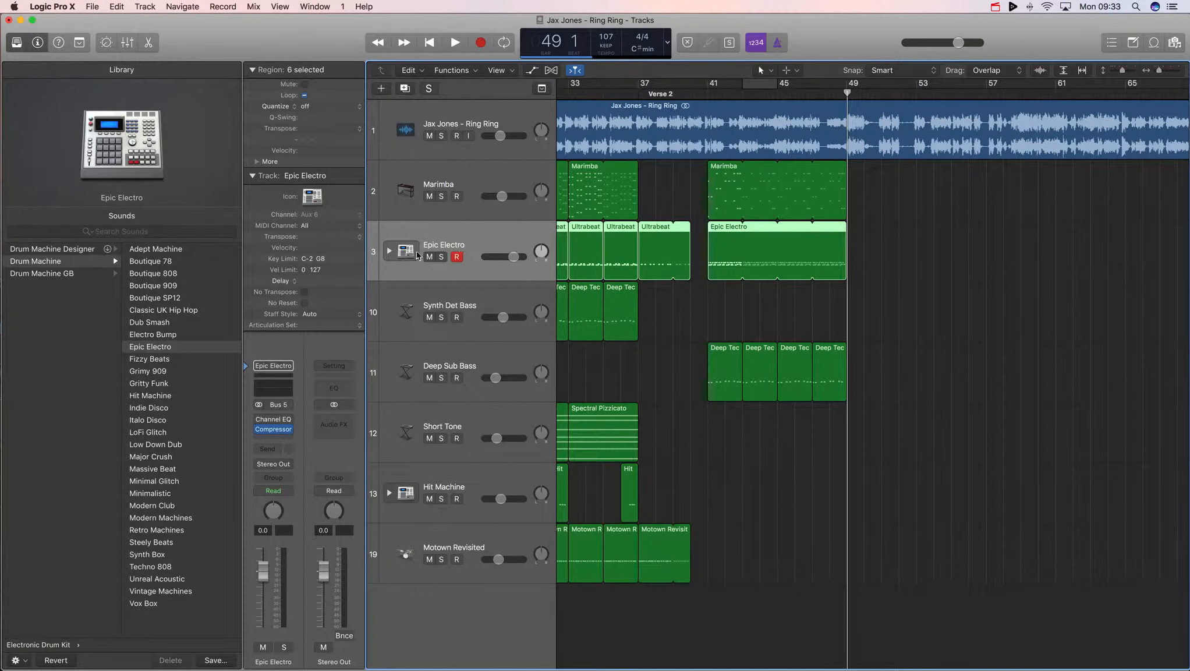
pyautogui.click(389, 252)
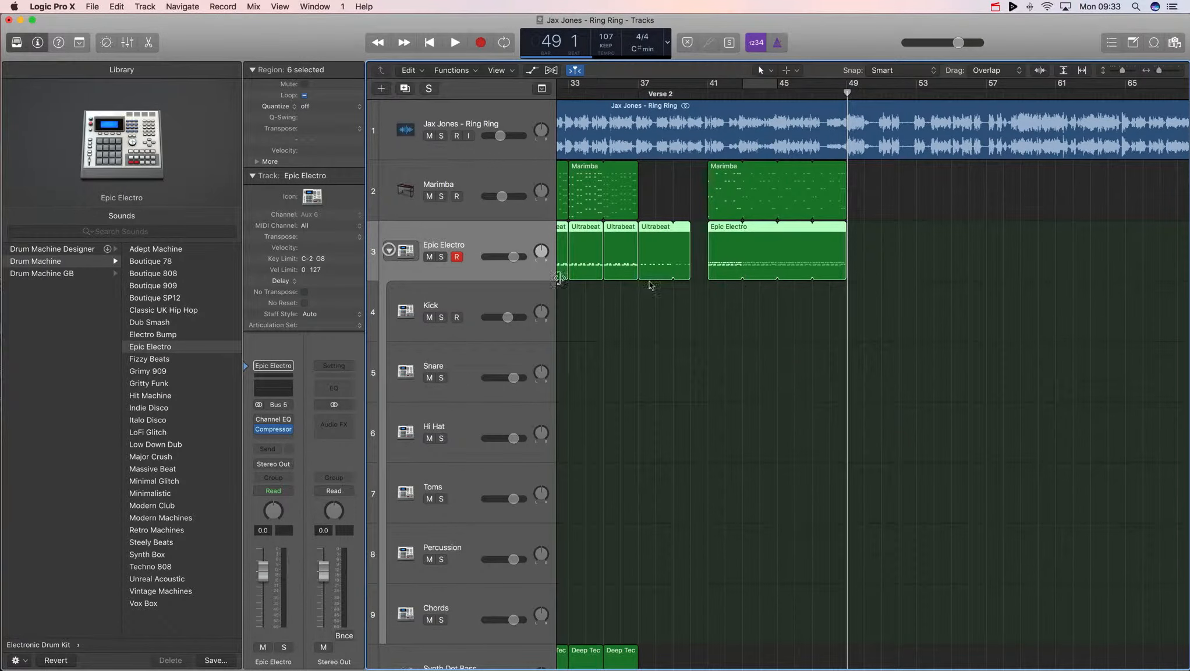
# - Open the Epic Electro region in the Piano Roll and examine its kick notes before closing it
pyautogui.doubleClick(722, 265)
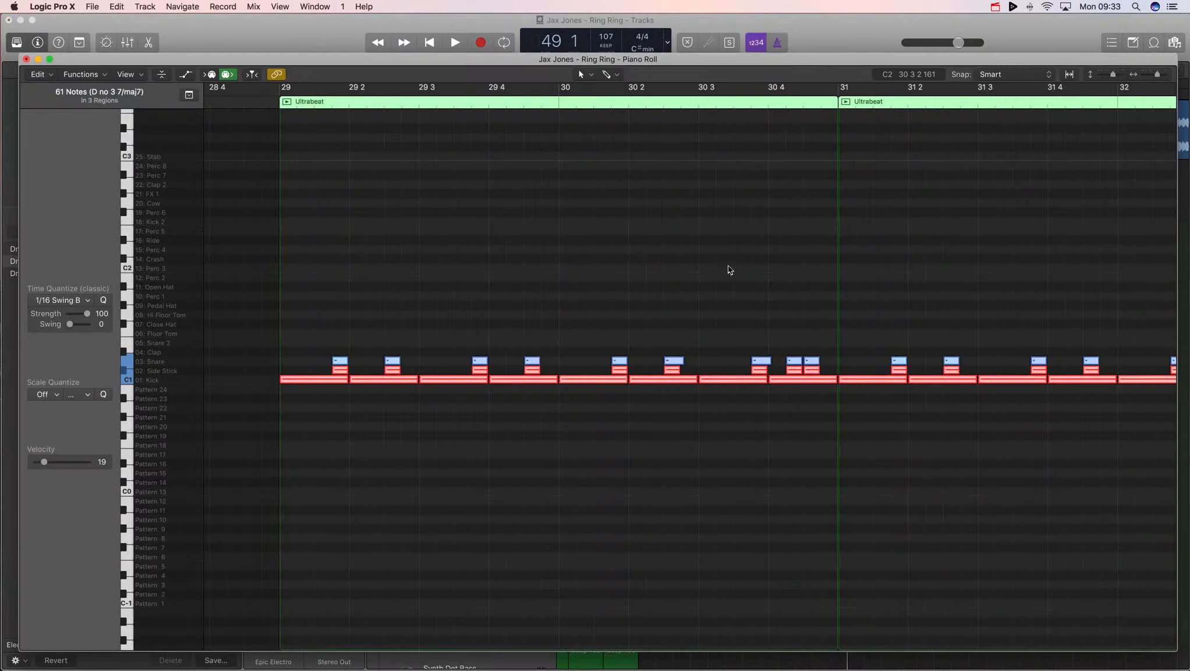
pyautogui.click(126, 375)
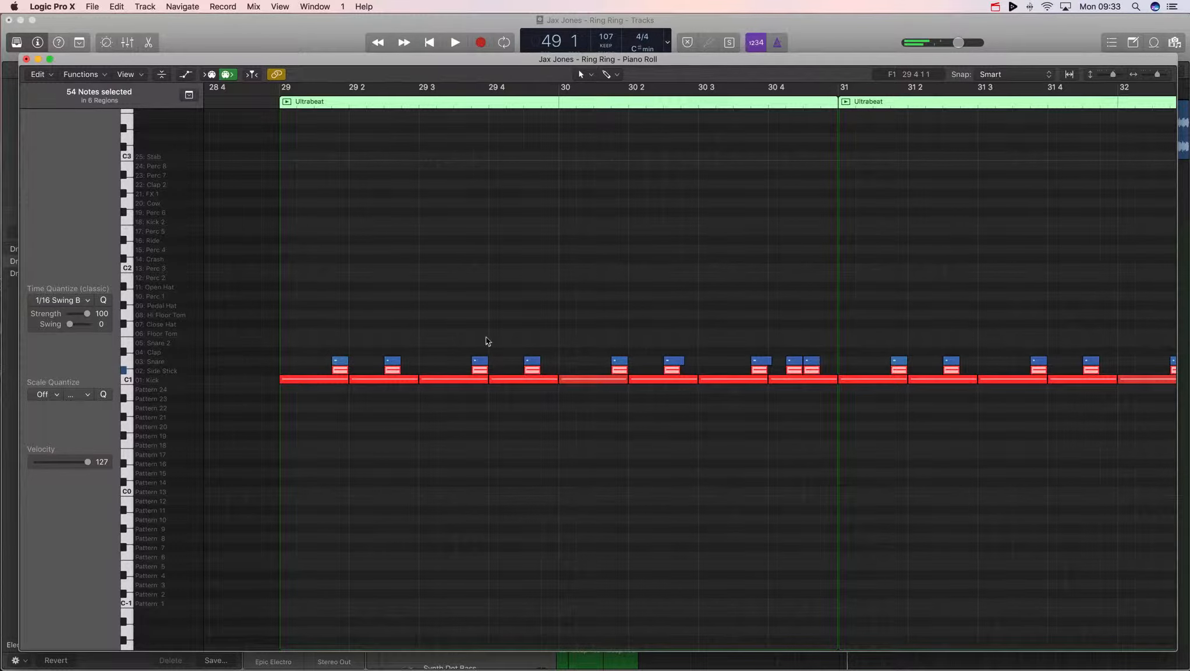
pyautogui.press('super+w')
pyautogui.click(464, 442)
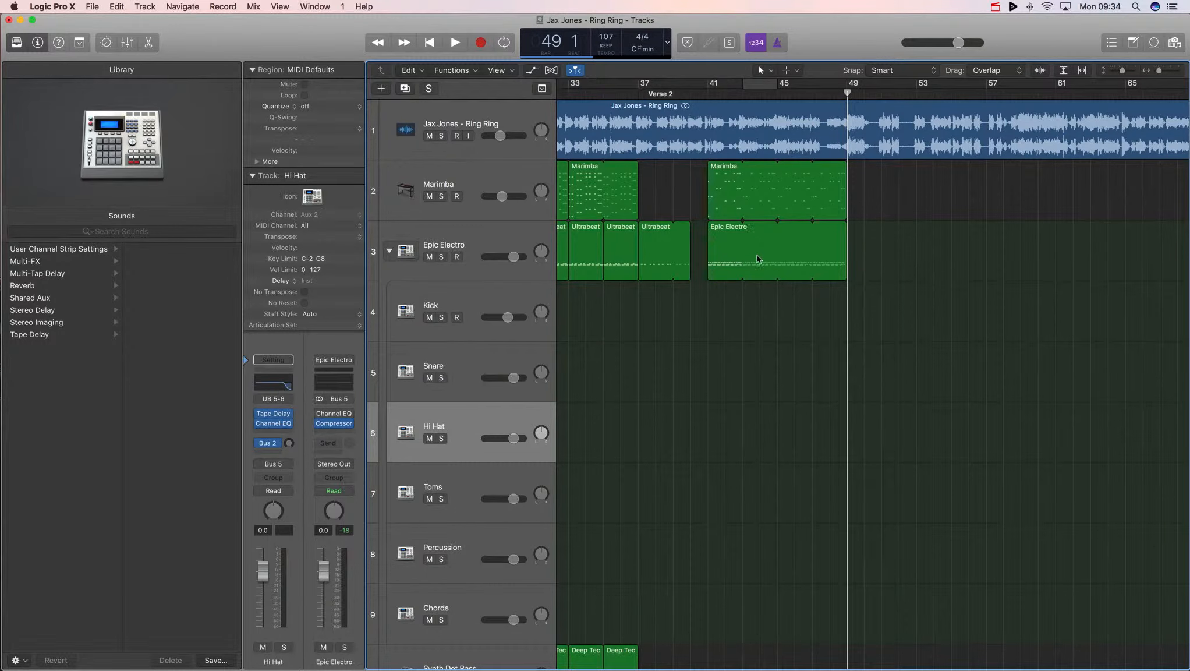
# - Copy the last Ultrabeat drum region to bar 49, right after the Epic Electro region
pyautogui.hscroll(-4, 757, 259)
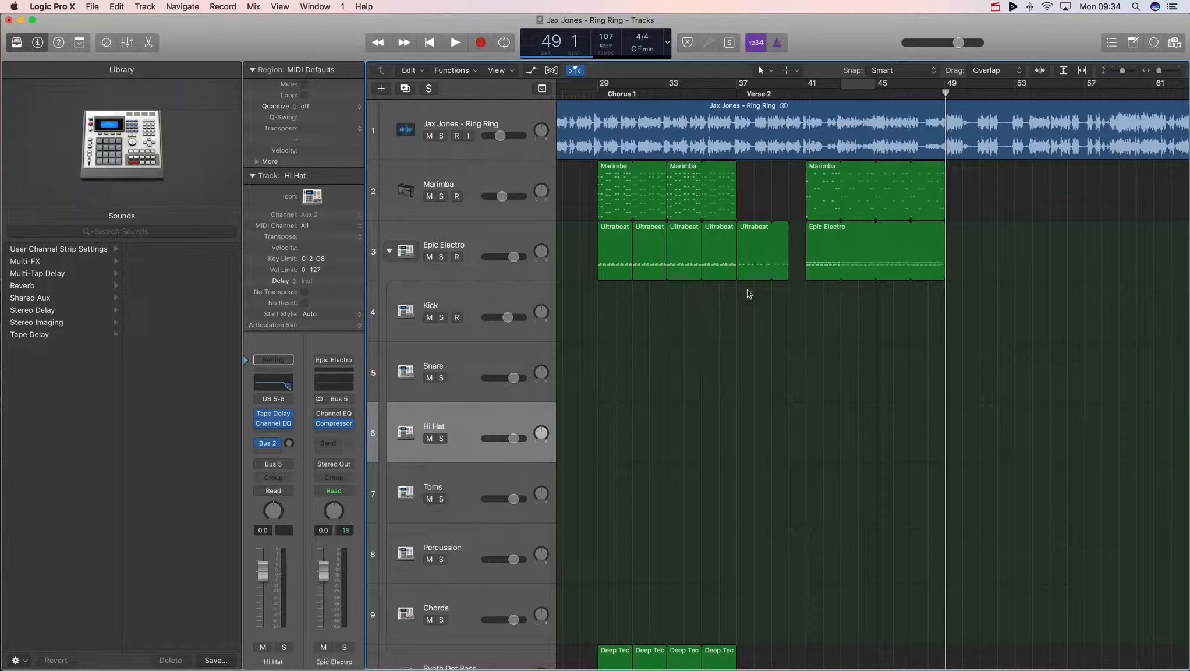
pyautogui.hscroll(4, 868, 286)
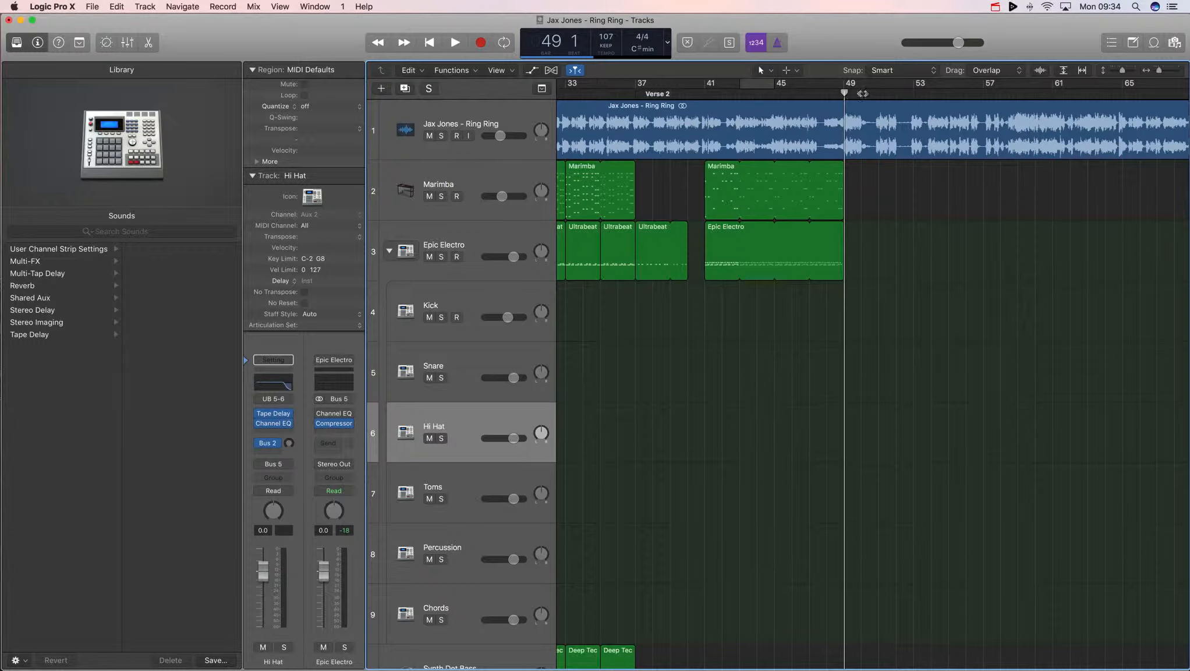
pyautogui.click(863, 94)
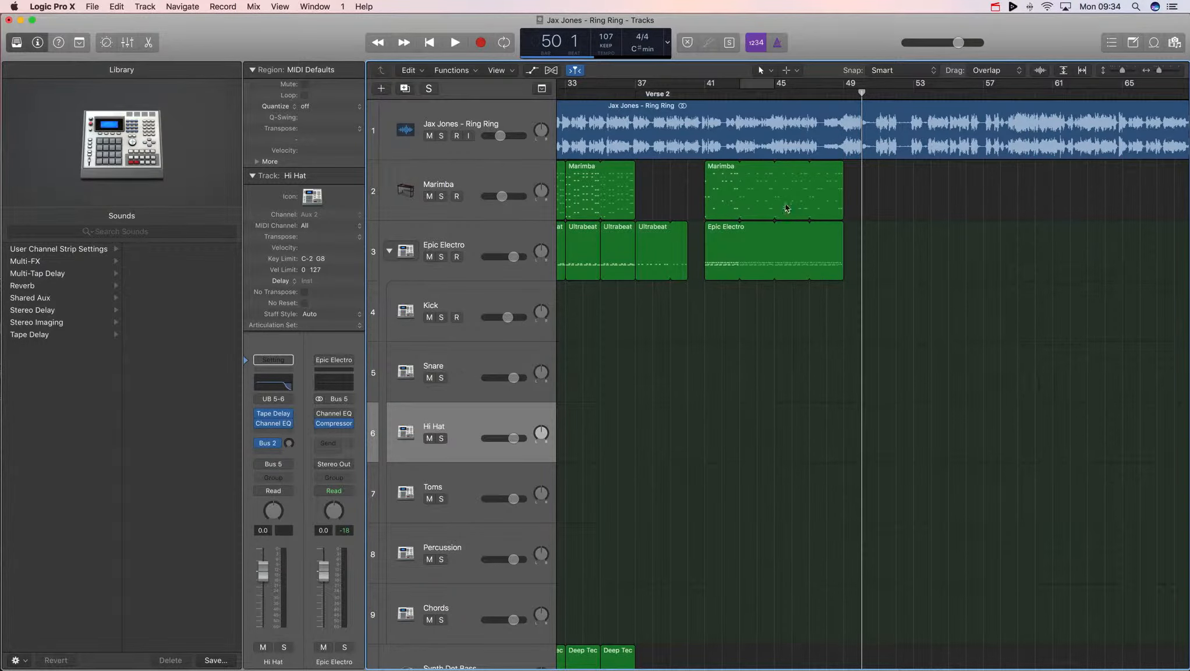
pyautogui.hscroll(-1, 764, 238)
pyautogui.hscroll(-5, 723, 260)
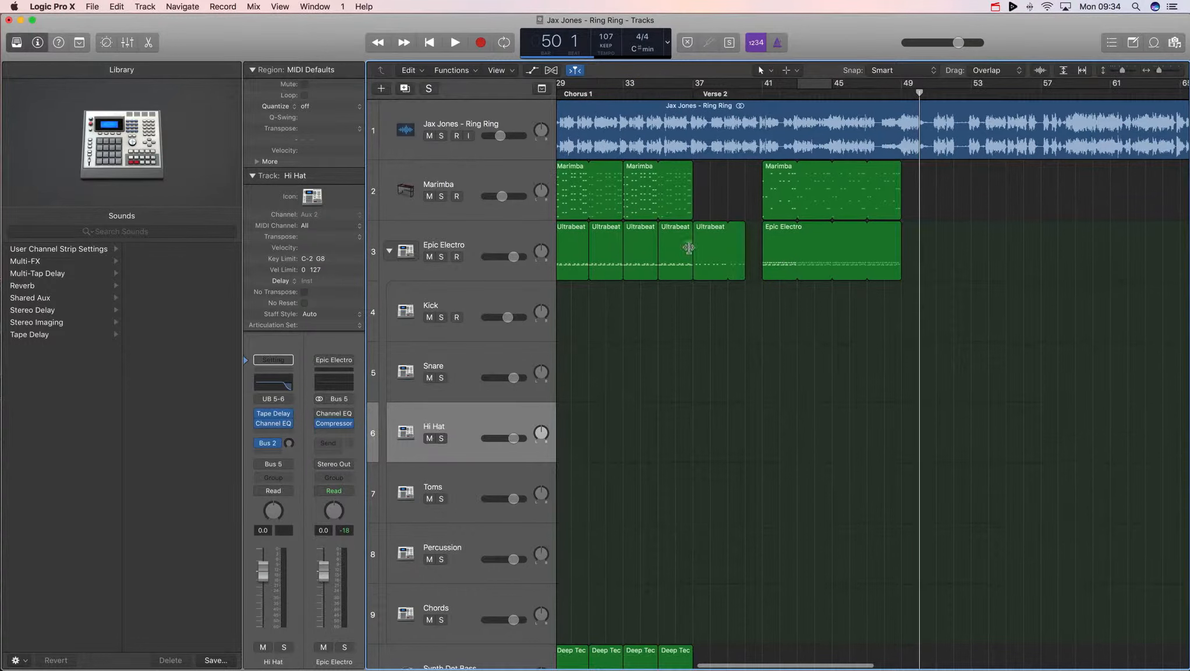
pyautogui.moveTo(707, 249); pyautogui.dragTo(915, 255)
pyautogui.press('super+Right')
pyautogui.press('super+Right')
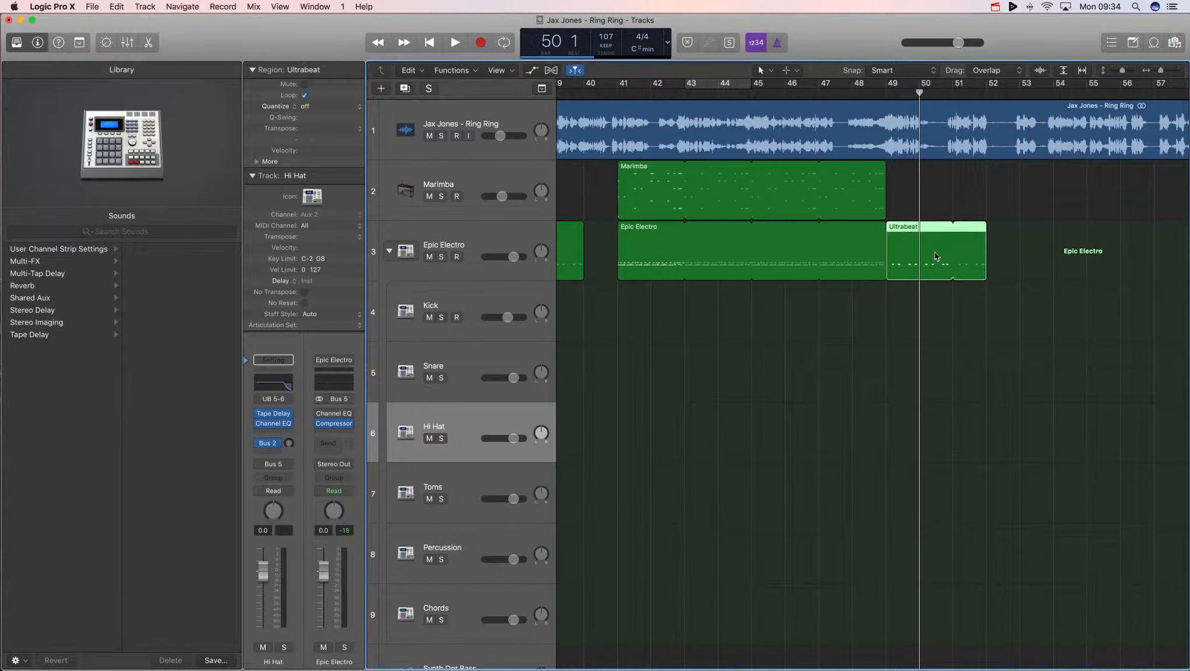
# - Shorten the copied Ultrabeat region so it ends at bar 50, deleting the leftover part
pyautogui.click(870, 92)
pyautogui.press('space')
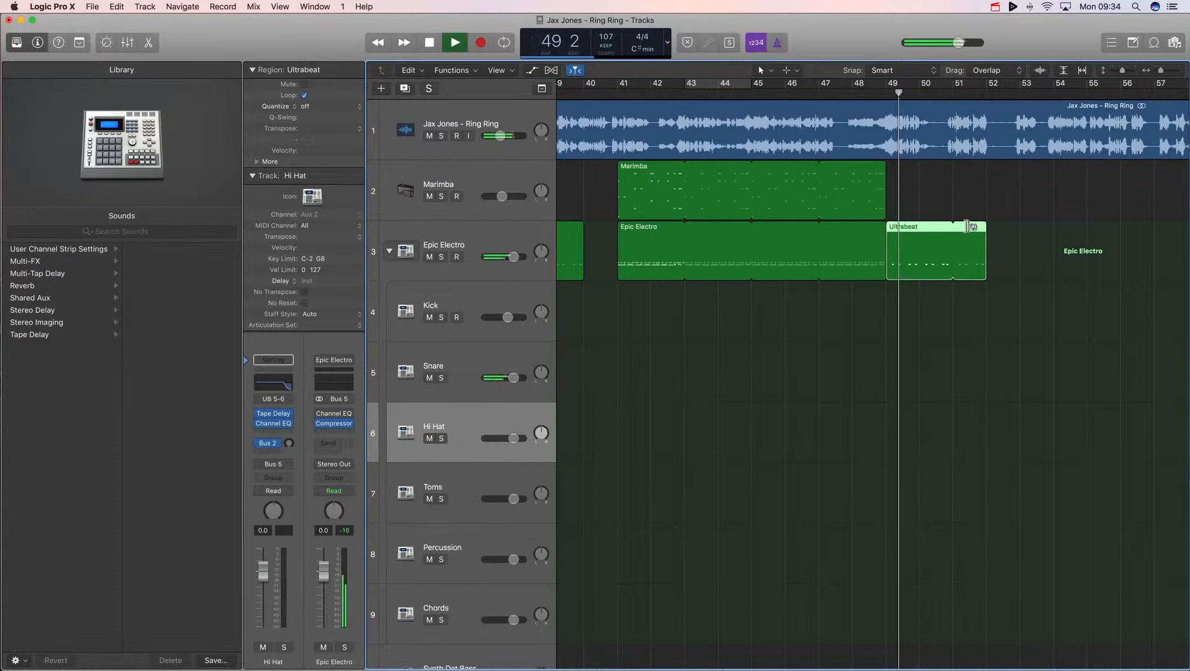
pyautogui.moveTo(954, 227); pyautogui.dragTo(915, 233)
pyautogui.press('space')
pyautogui.press('t')
pyautogui.click(960, 285)
pyautogui.press('t')
pyautogui.press('t')
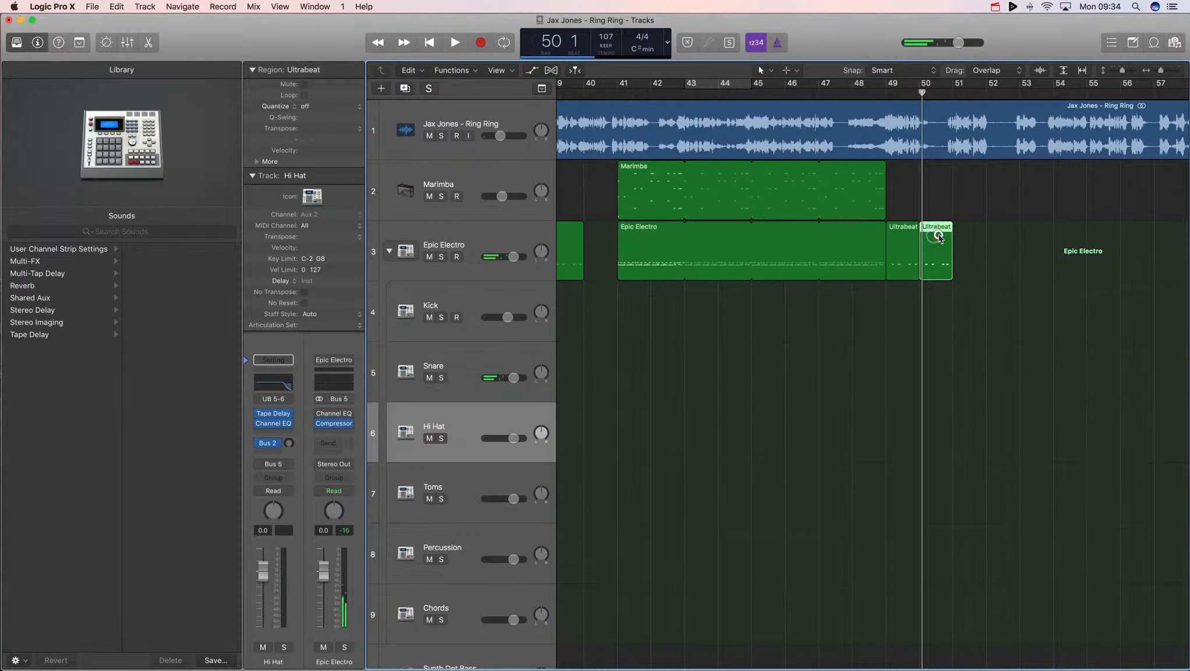
pyautogui.click(938, 235)
pyautogui.press('Delete')
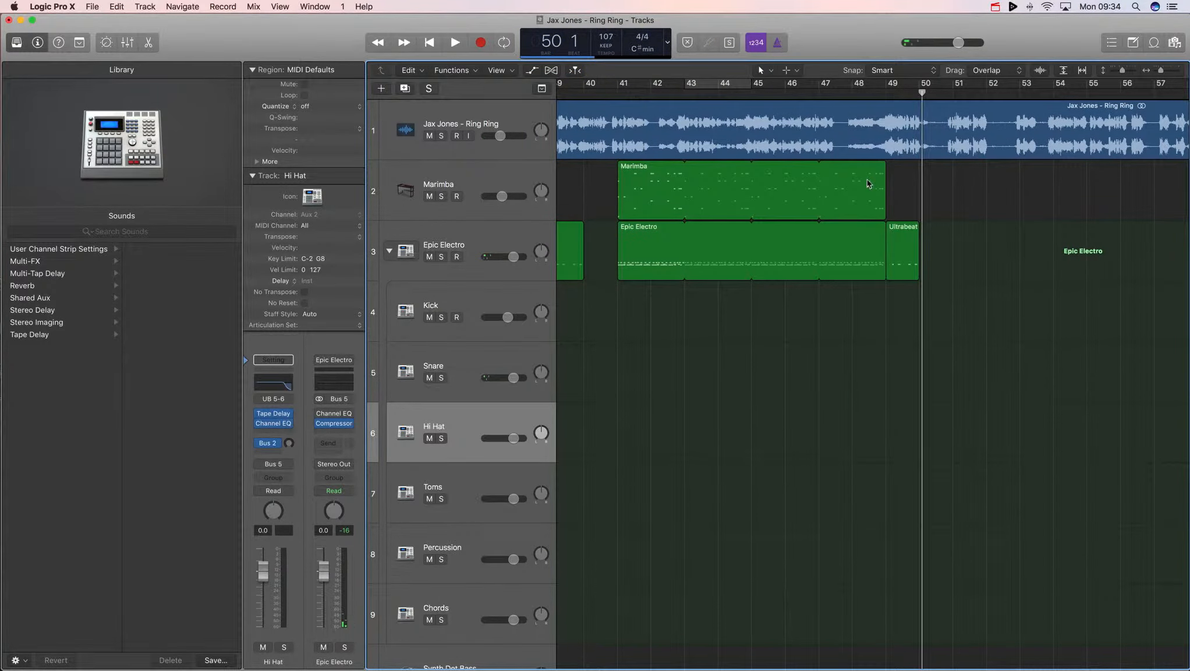
pyautogui.press('t')
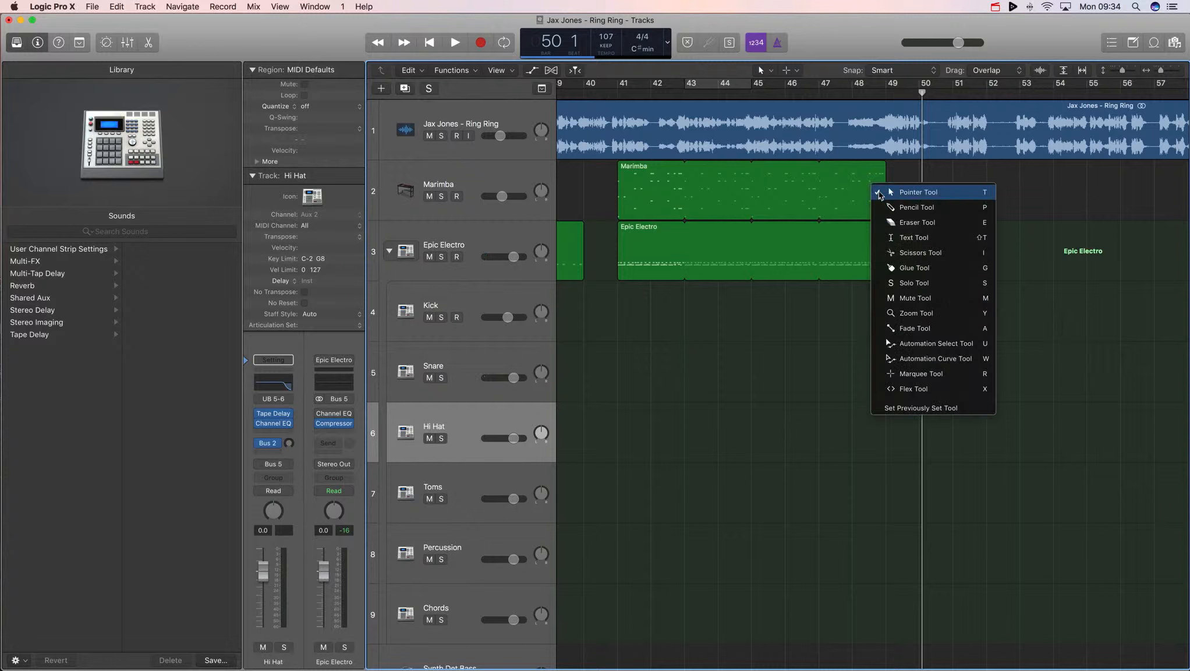
pyautogui.click(901, 253)
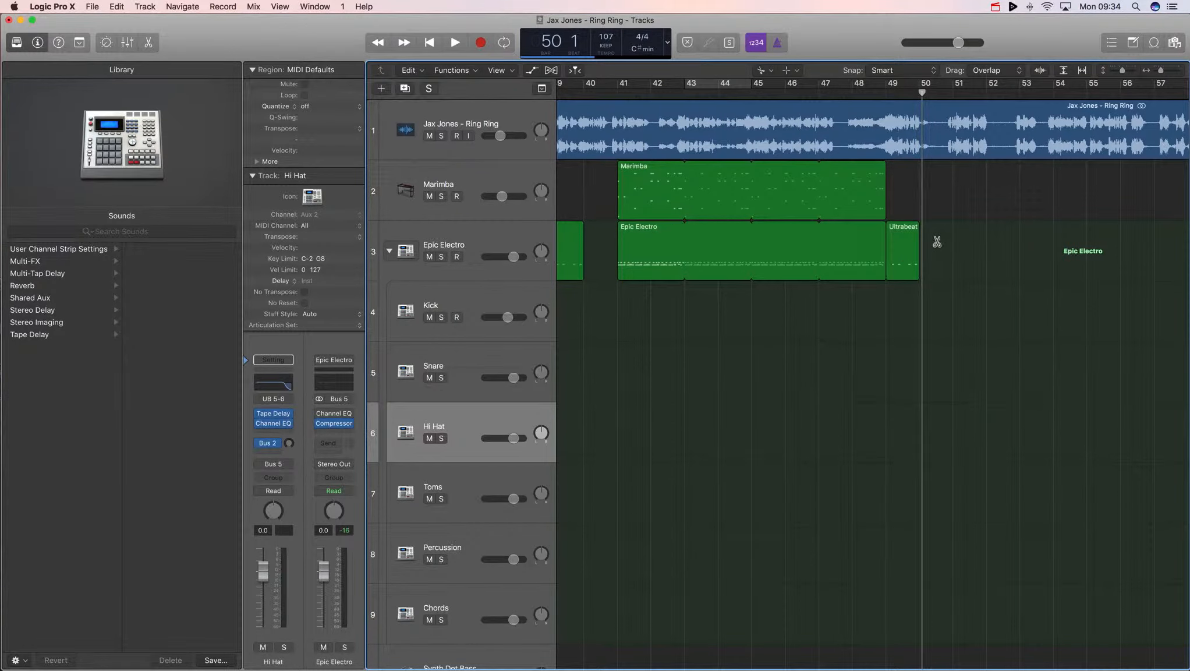
pyautogui.press('t')
pyautogui.click(939, 240)
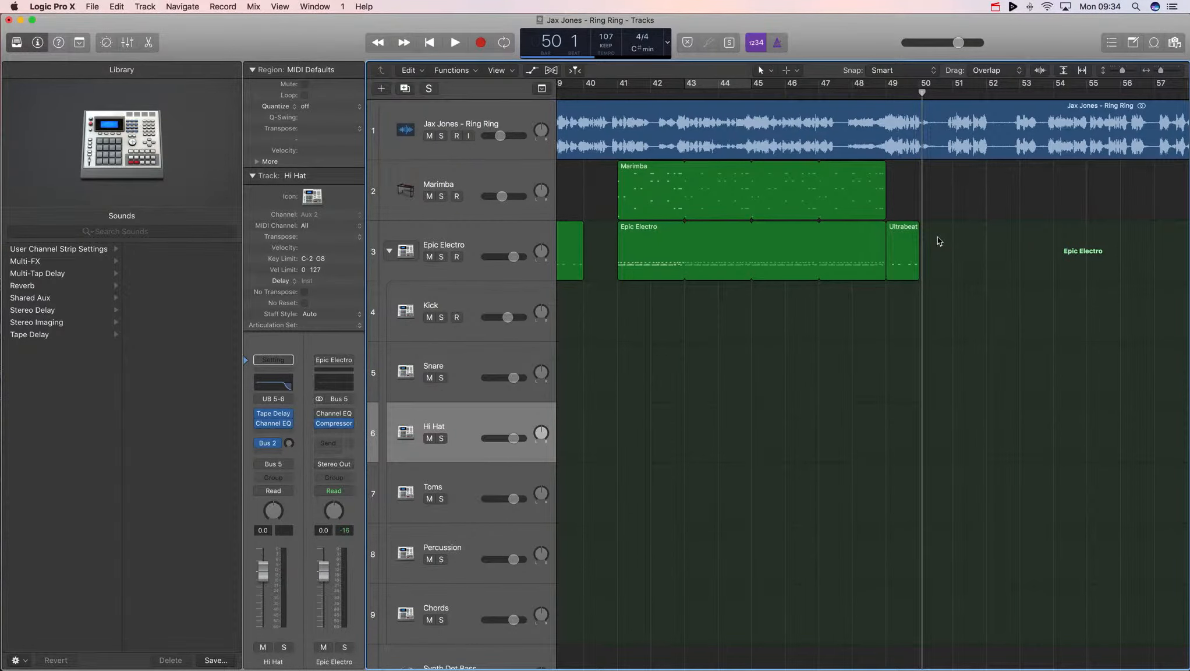
pyautogui.click(906, 245)
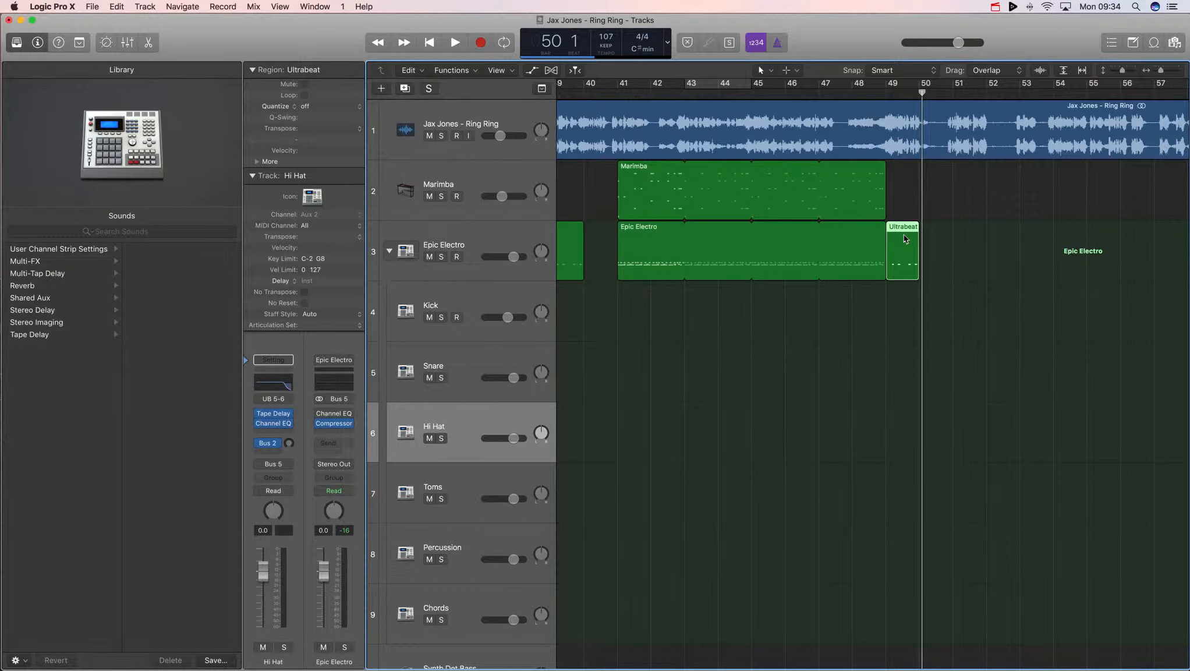
# - Insert a Channel EQ on the Snare track and enable its high-cut band
pyautogui.hscroll(-3, 911, 237)
pyautogui.hscroll(2, 911, 233)
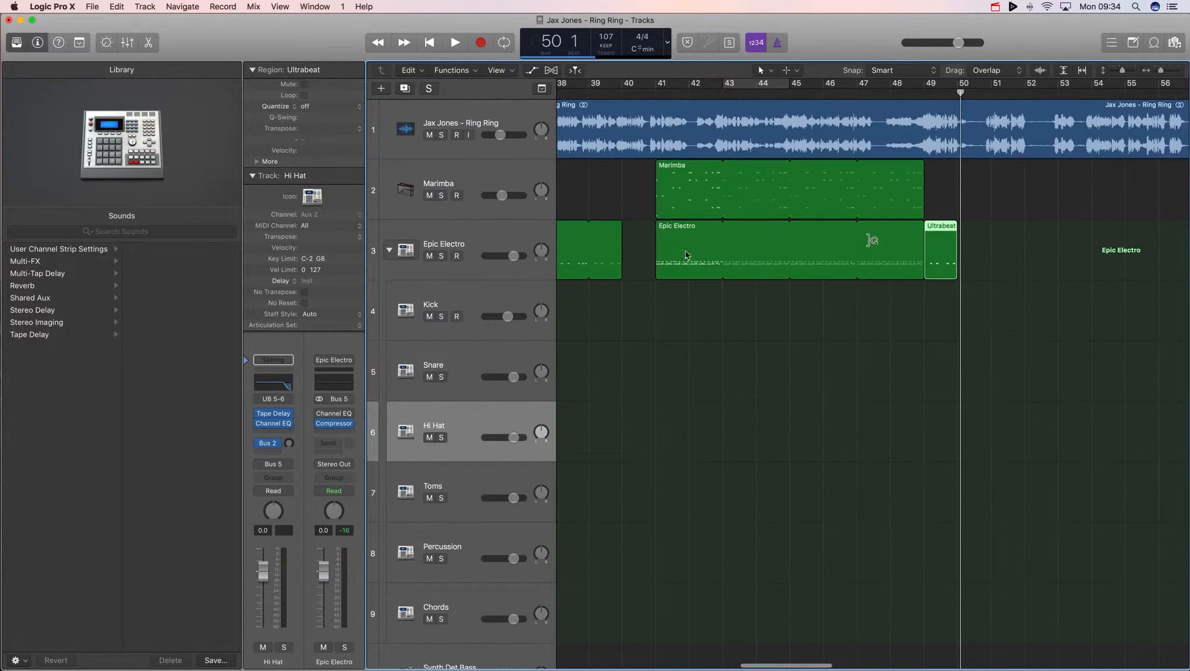
pyautogui.click(447, 237)
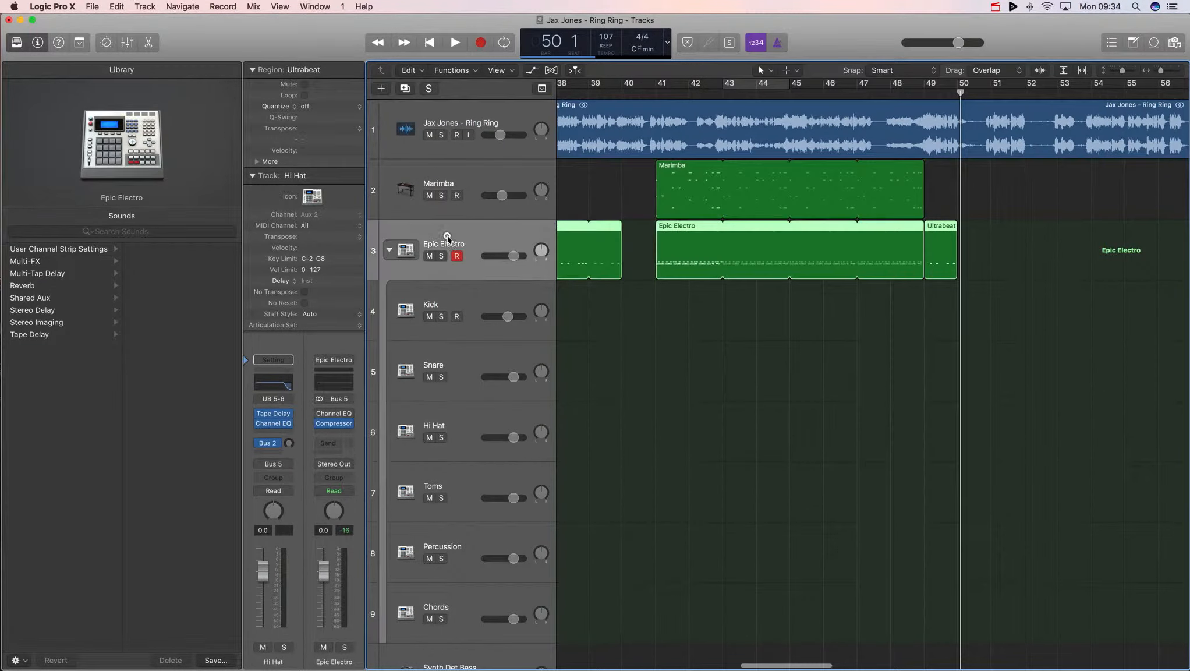
pyautogui.click(464, 357)
pyautogui.click(282, 388)
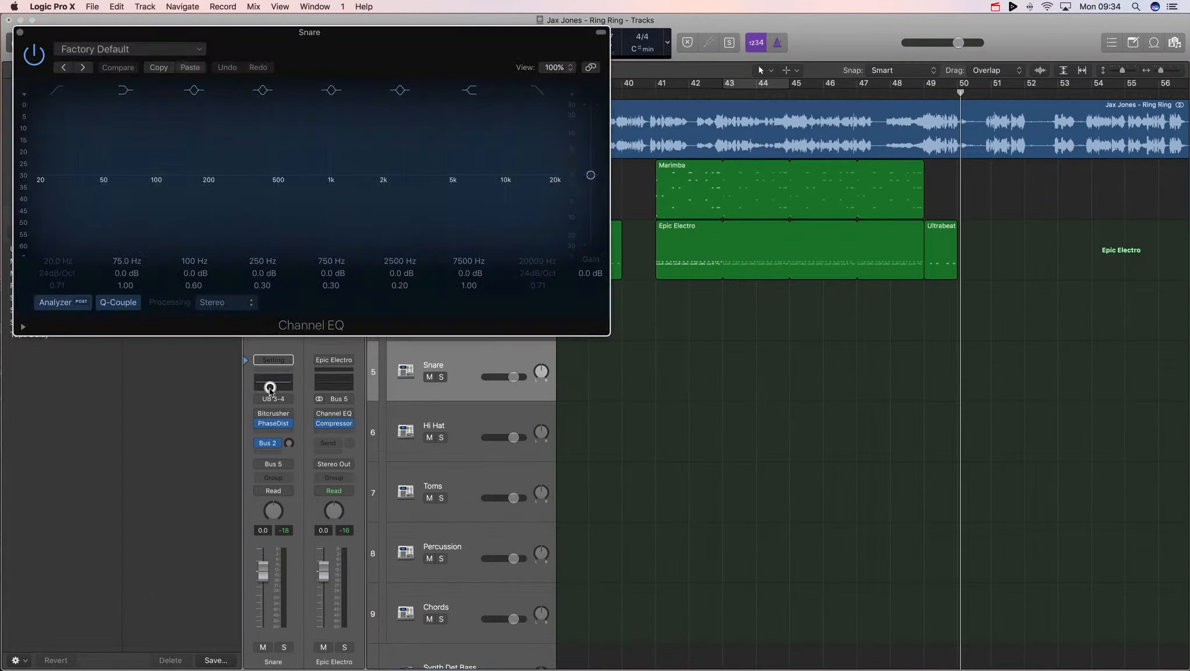
pyautogui.click(541, 269)
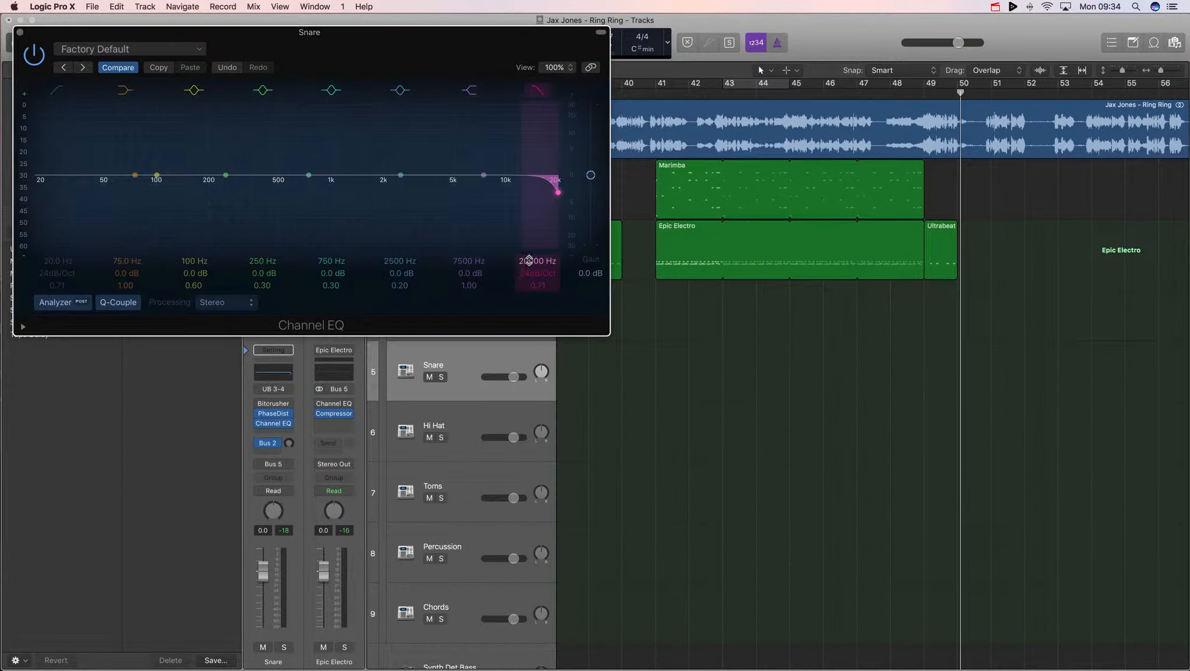
pyautogui.moveTo(529, 260); pyautogui.dragTo(528, 262)
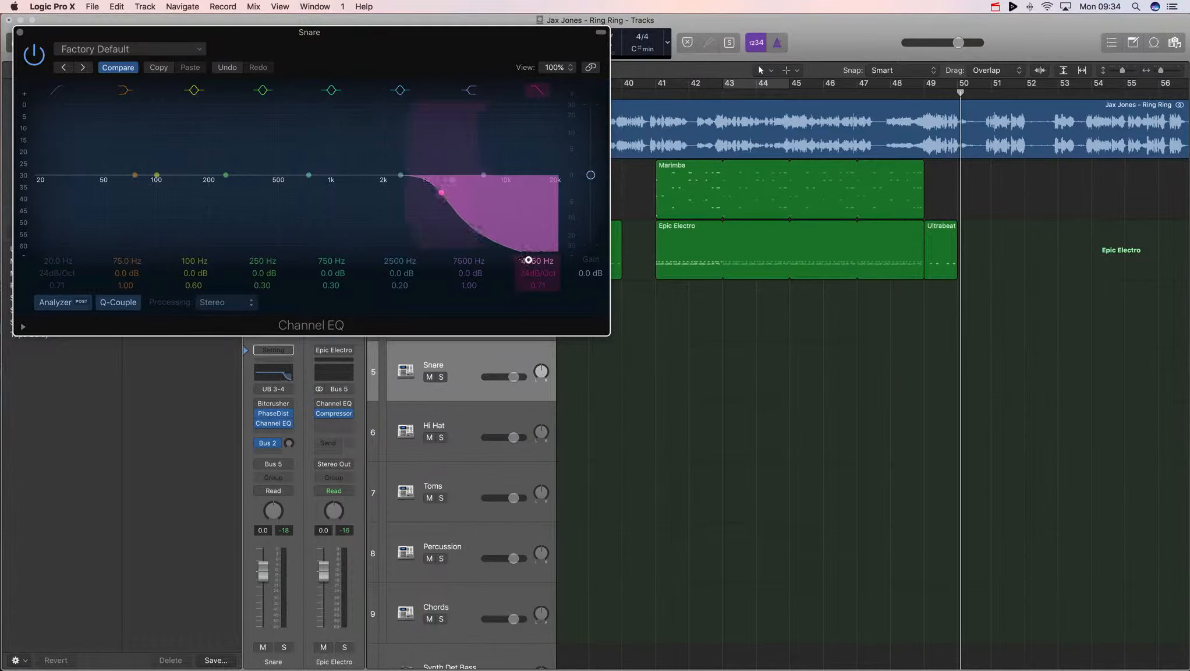
# - Set a cycle range over bar 49 and start playback
pyautogui.moveTo(927, 85); pyautogui.dragTo(948, 87)
pyautogui.press('space')
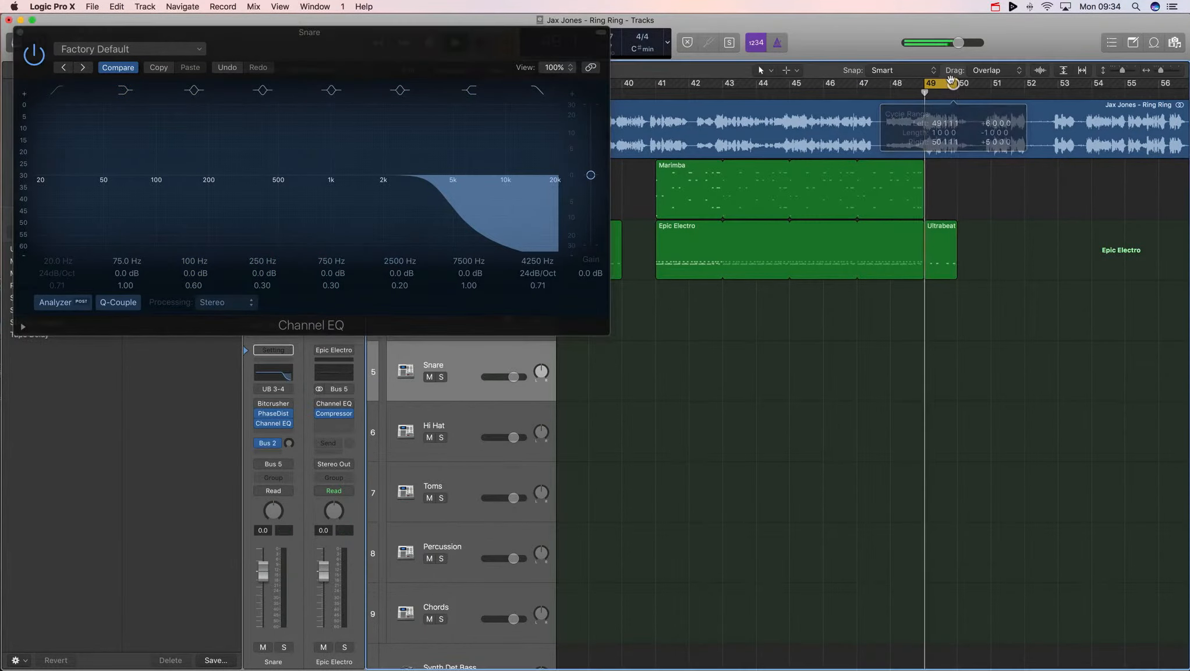
# - Lower the snare EQ's high-cut frequency to 1780 Hz, stop playback and close the EQ
pyautogui.moveTo(531, 258); pyautogui.dragTo(536, 264)
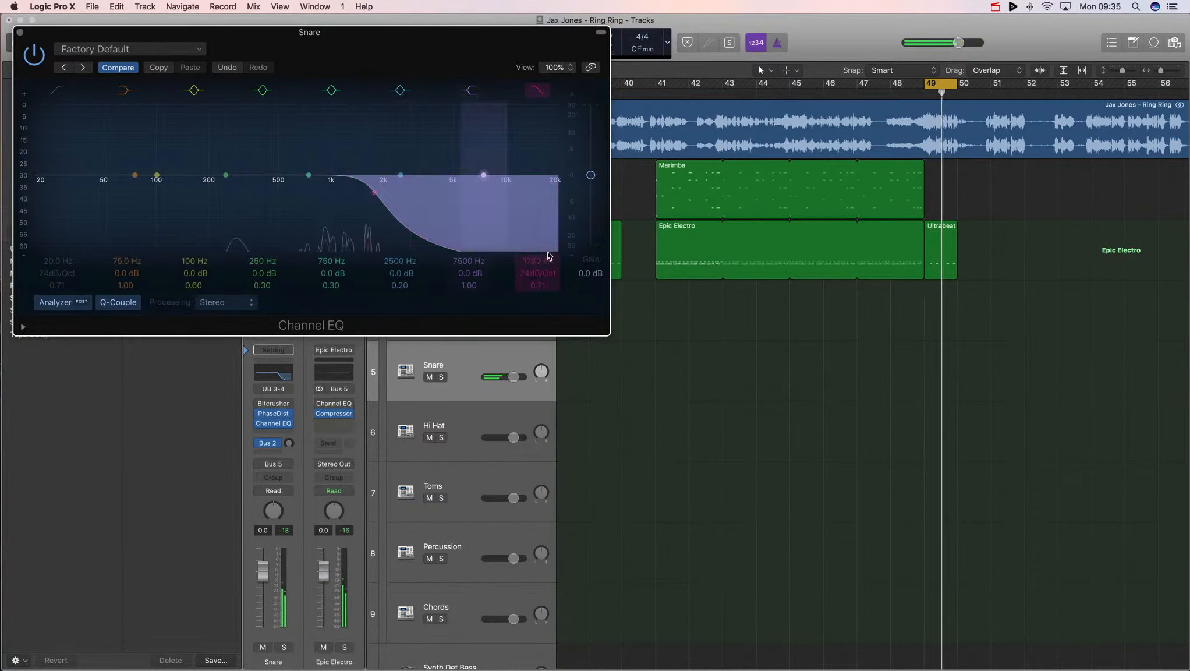
pyautogui.press('space')
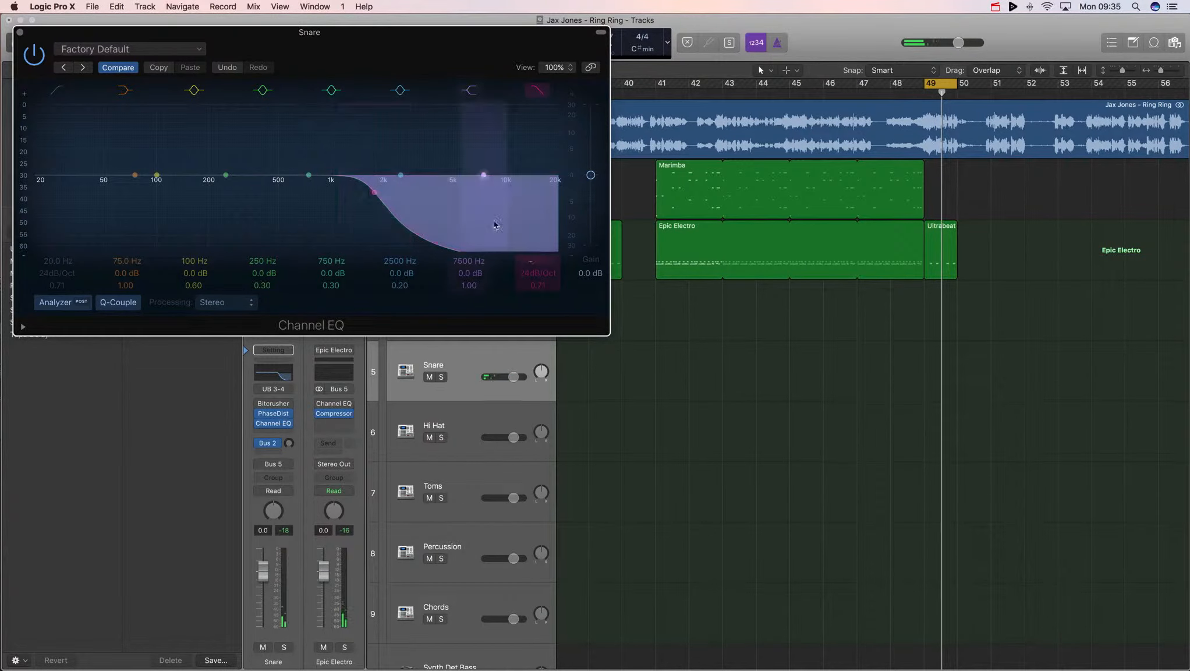
pyautogui.click(21, 34)
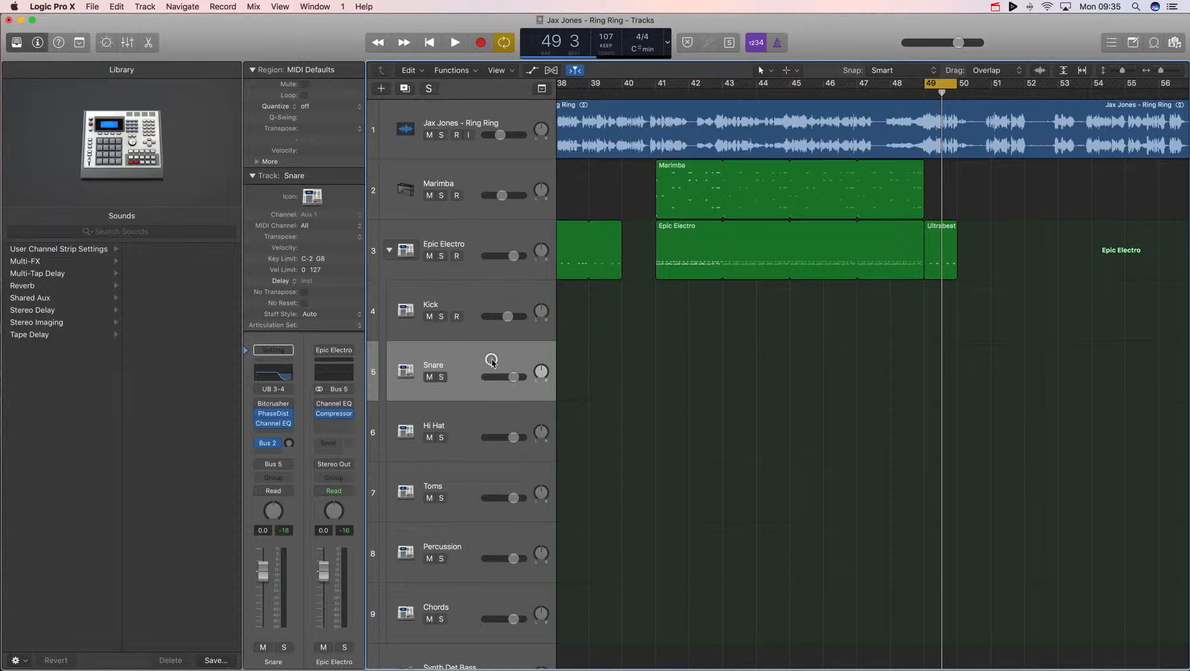
# - Show track automation lanes for the tracks
pyautogui.press('a')
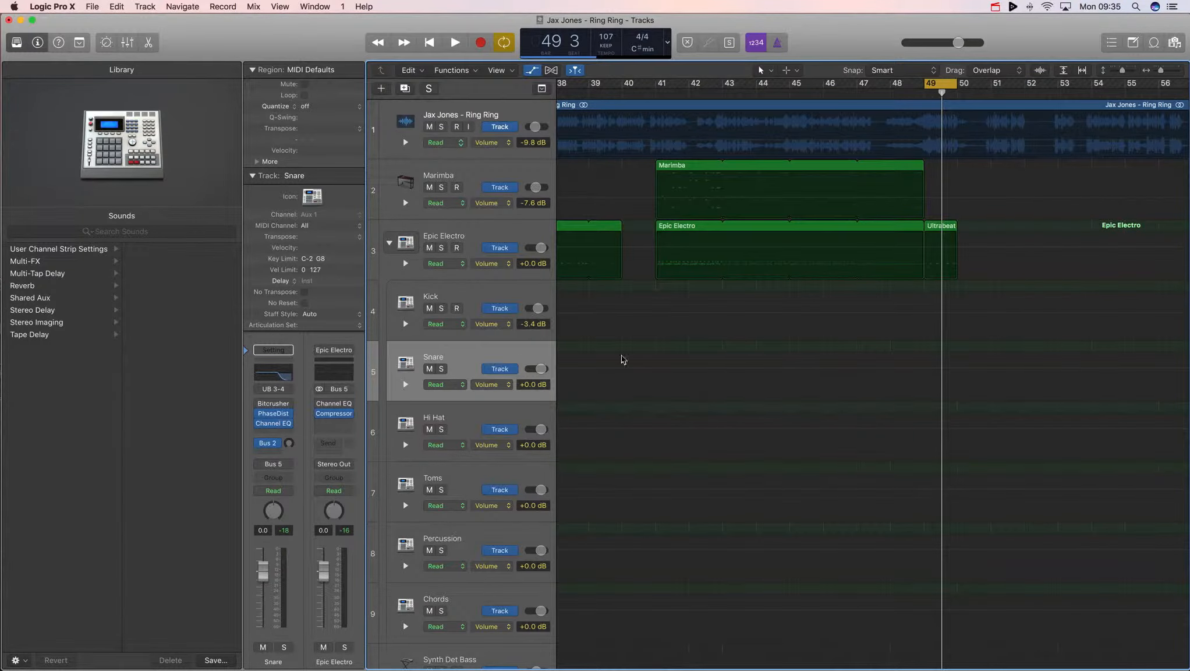
pyautogui.scroll(-1, 621, 360)
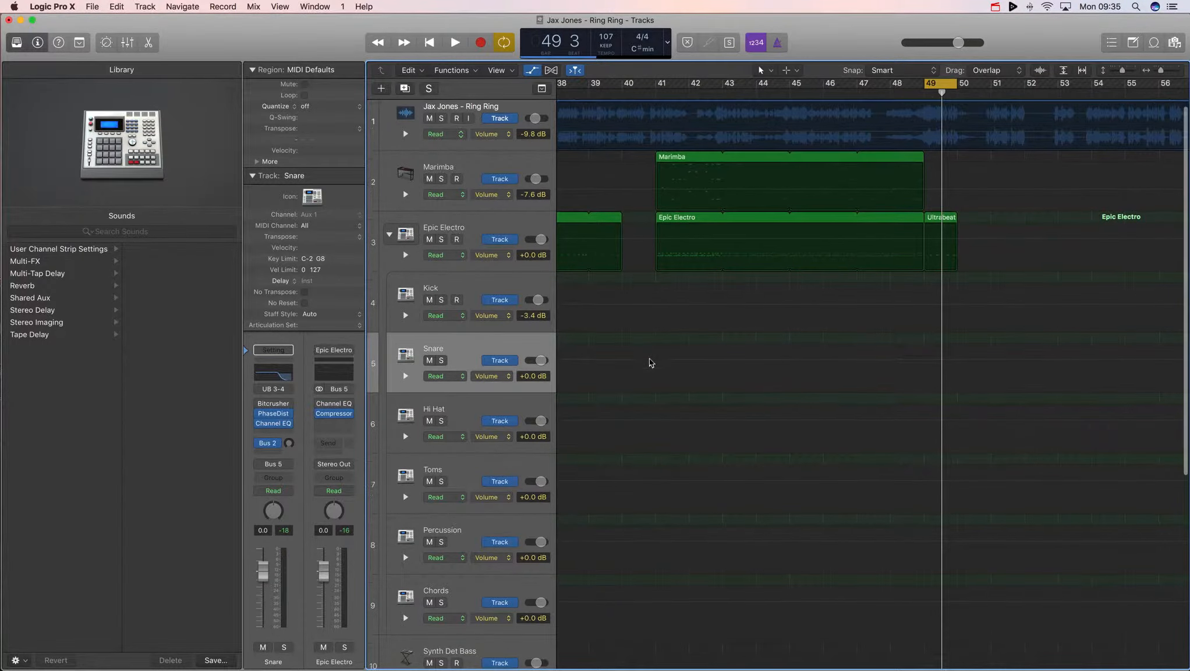
pyautogui.click(533, 70)
pyautogui.click(534, 70)
pyautogui.click(533, 70)
pyautogui.click(533, 70)
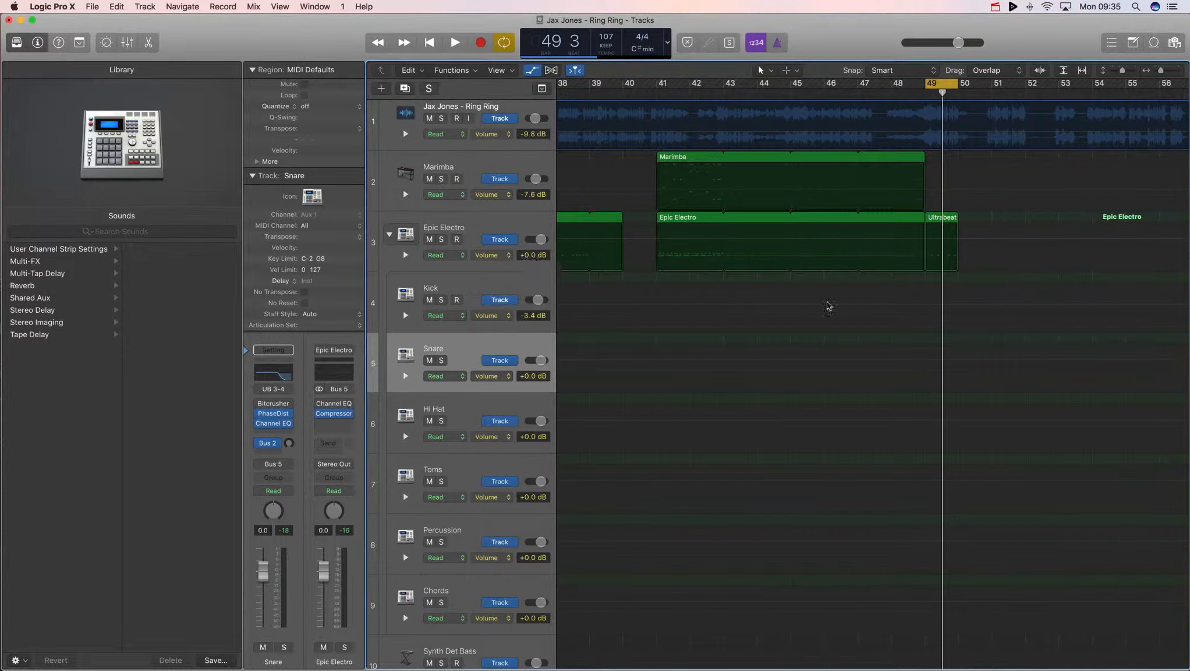
# - Turn off cycle mode and zoom in on bars 49 to 51
pyautogui.click(944, 83)
pyautogui.press('super+Right')
pyautogui.press('super+Right')
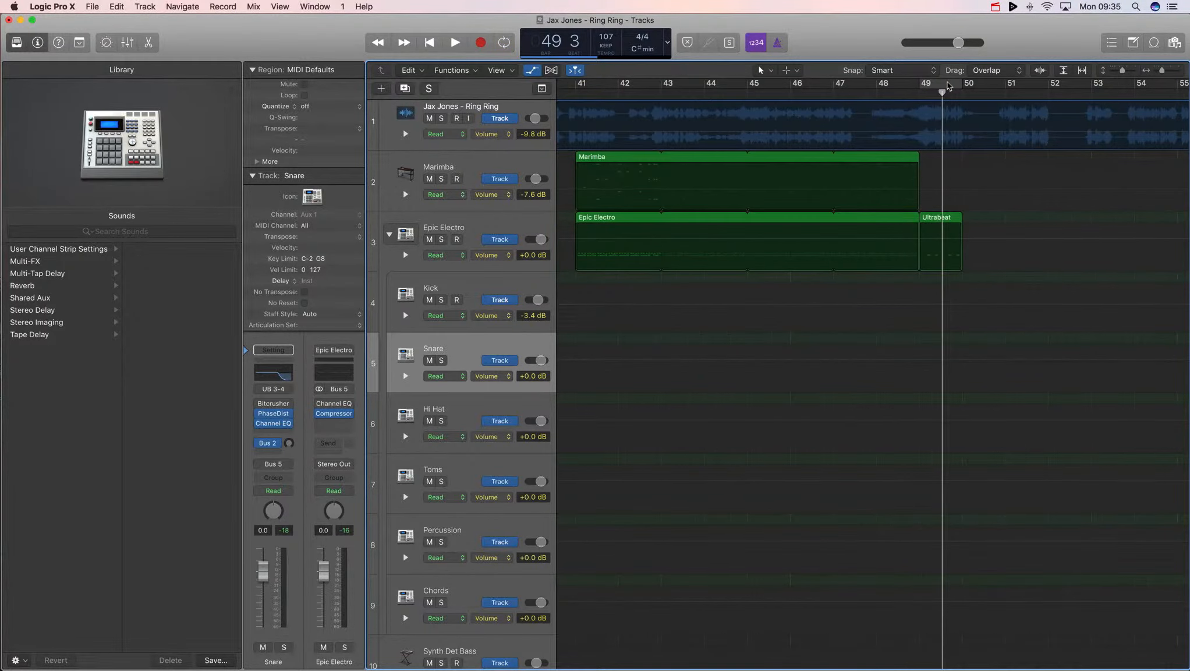
pyautogui.hscroll(3, 869, 349)
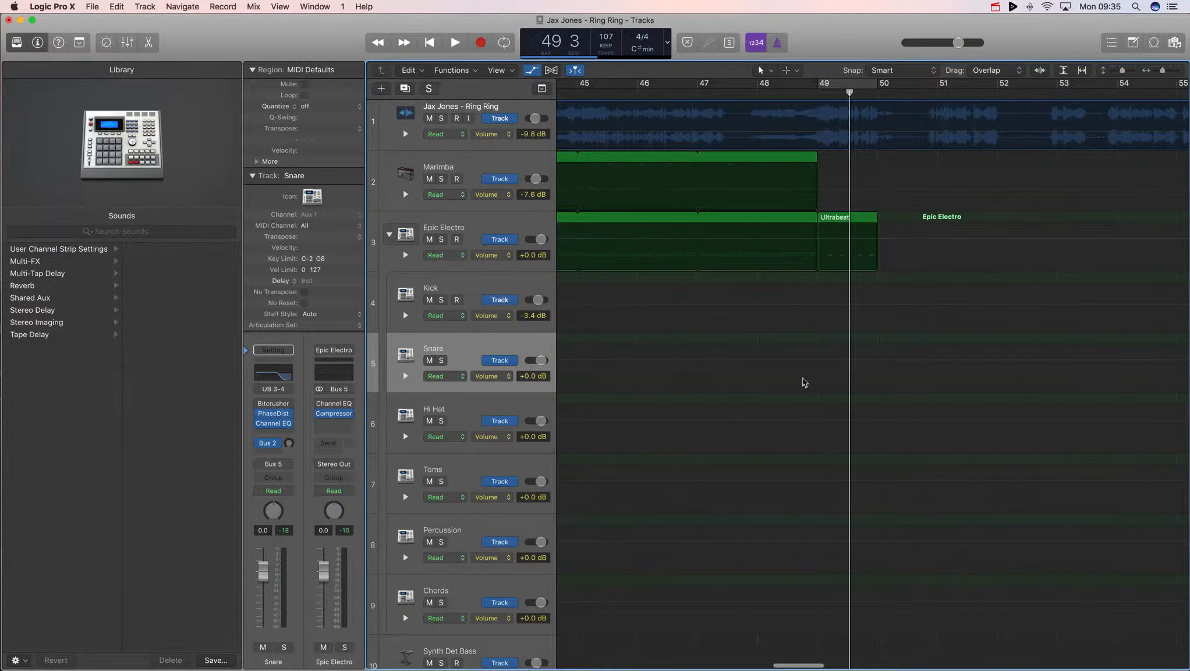
pyautogui.moveTo(913, 92); pyautogui.dragTo(937, 92)
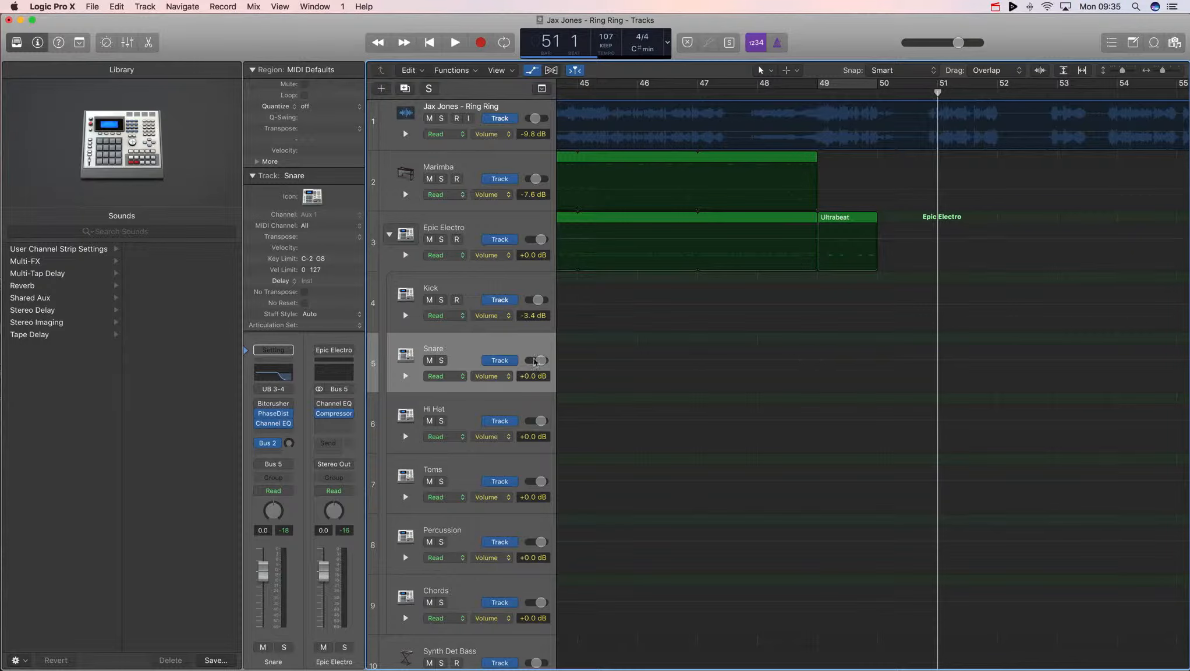
# - Draw a Snare volume automation ramp rising from a lower level at bar 49 to 0.0 dB at bar 50
pyautogui.click(492, 378)
pyautogui.click(492, 379)
pyautogui.click(817, 360)
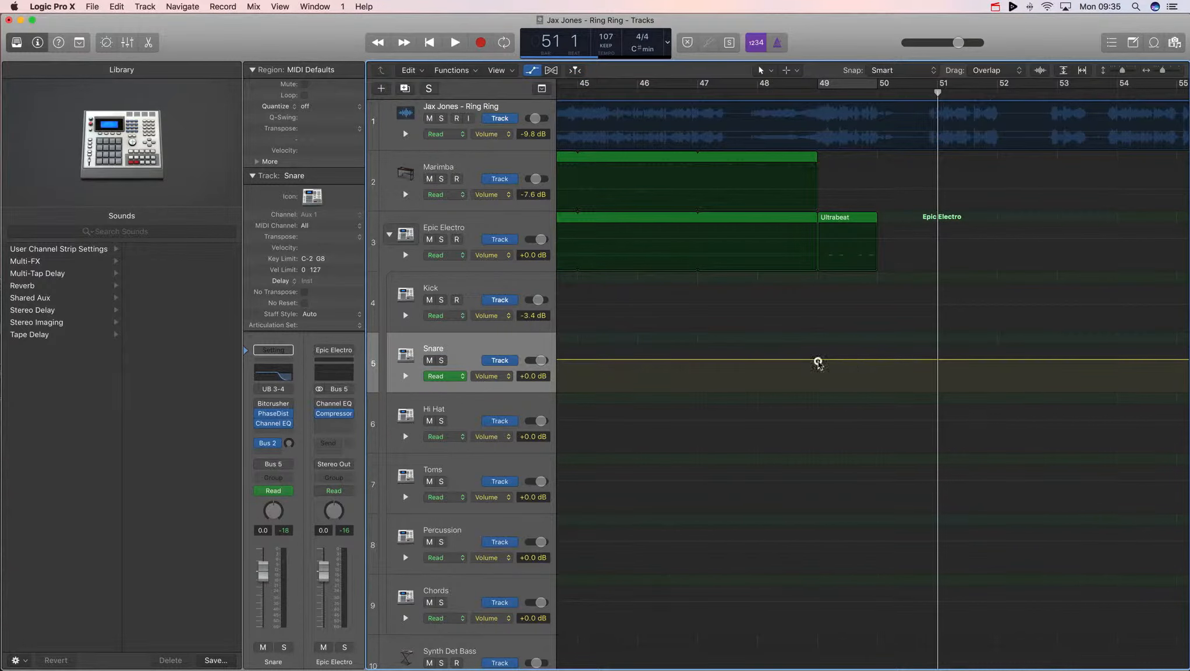
pyautogui.click(876, 361)
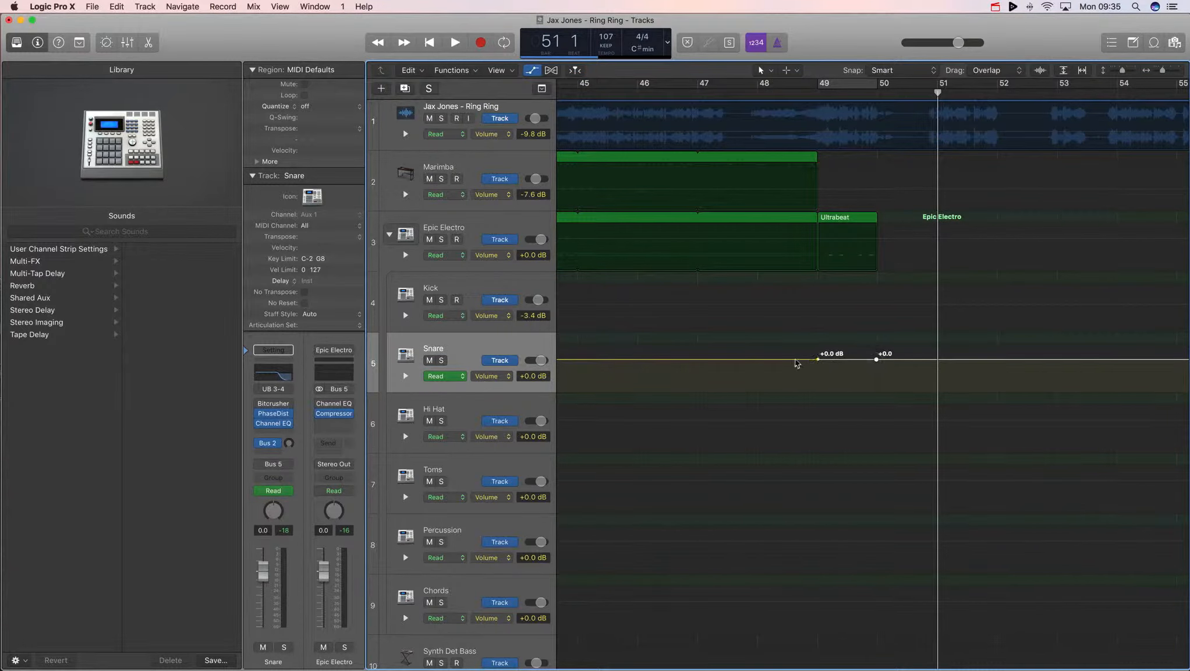
pyautogui.moveTo(794, 361); pyautogui.dragTo(797, 402)
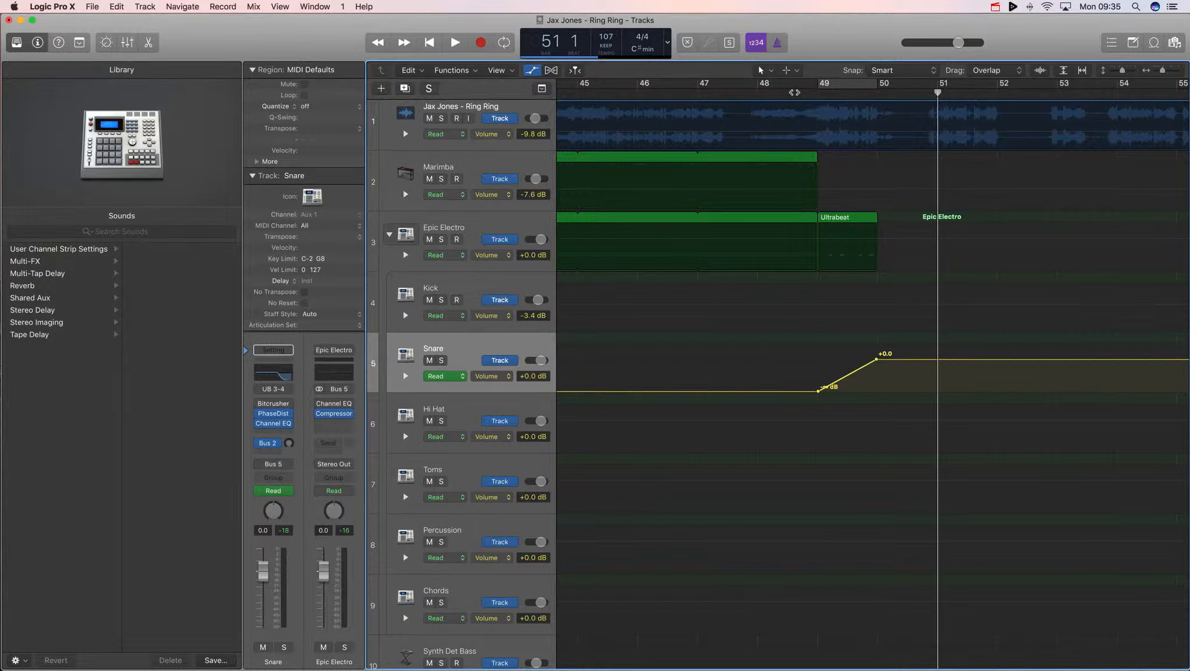
# - Play back the transition from just before bar 49 to hear the snare ramp
pyautogui.doubleClick(794, 92)
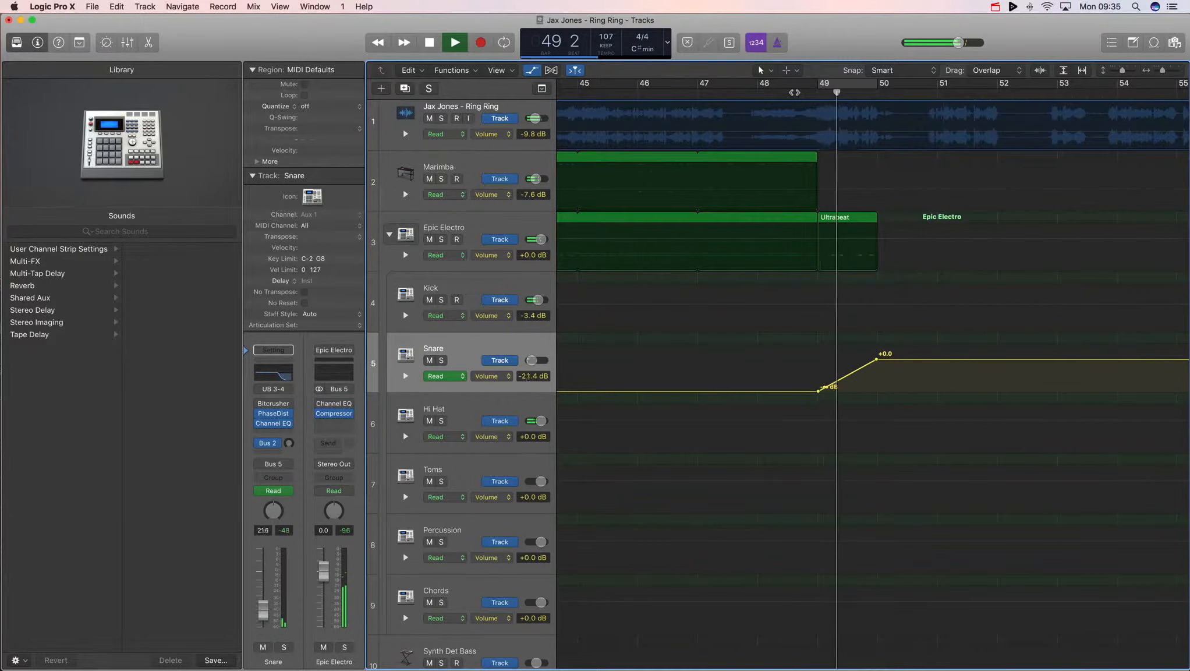
pyautogui.press('space')
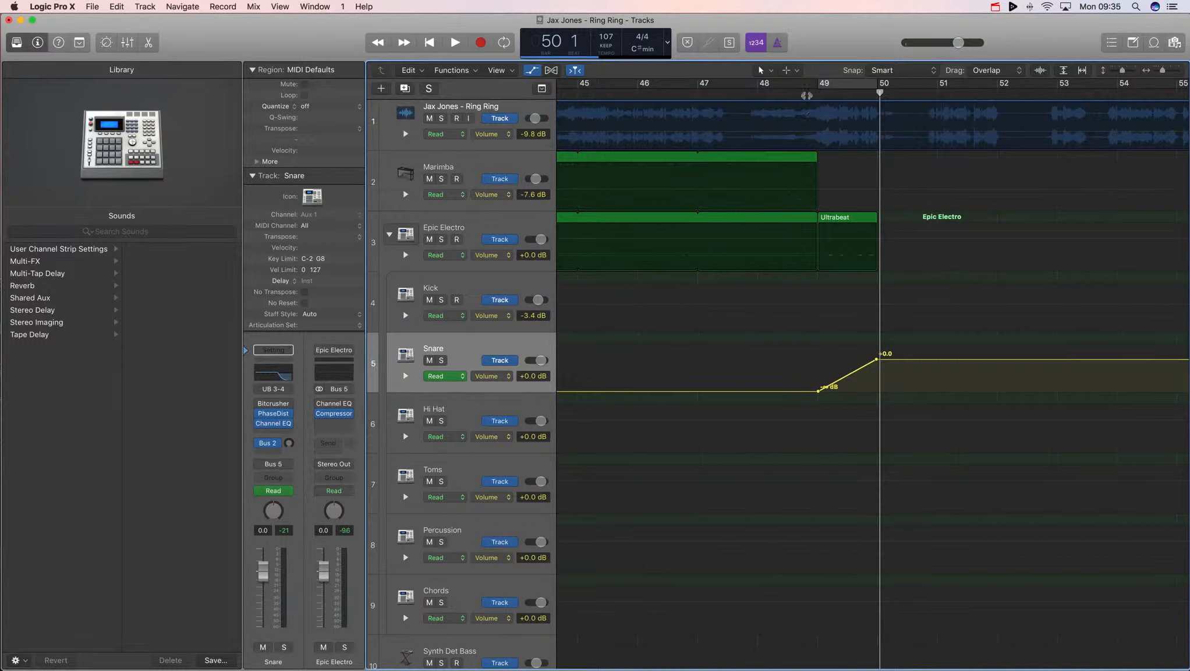
pyautogui.click(807, 95)
pyautogui.press('space')
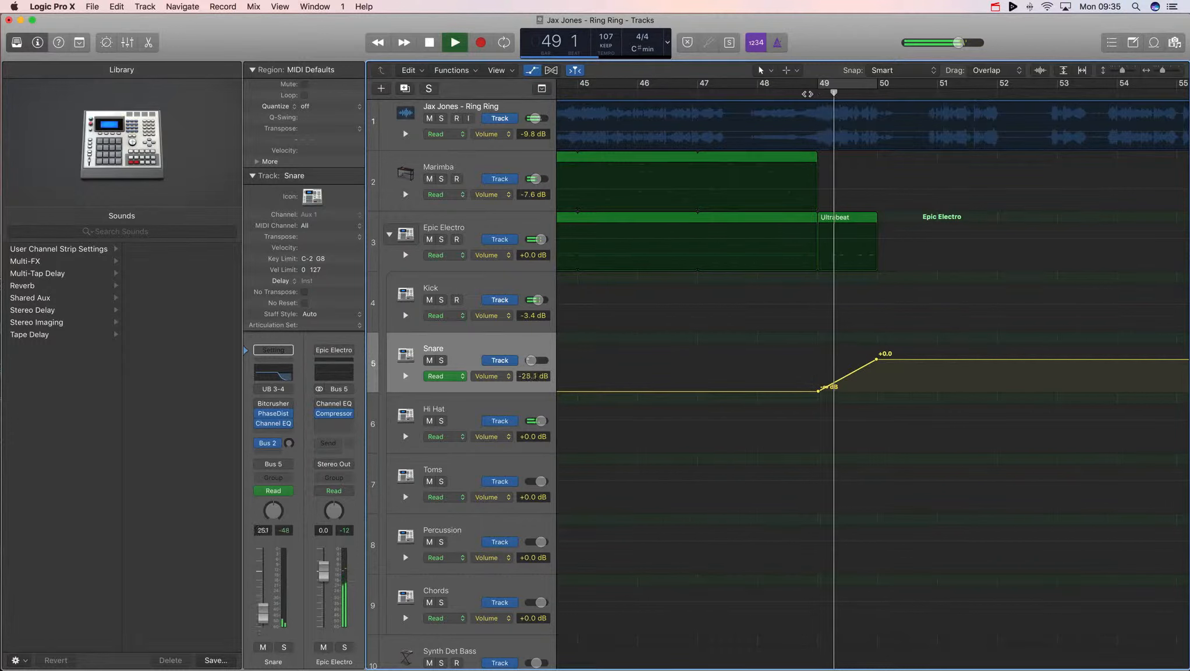
pyautogui.press('space')
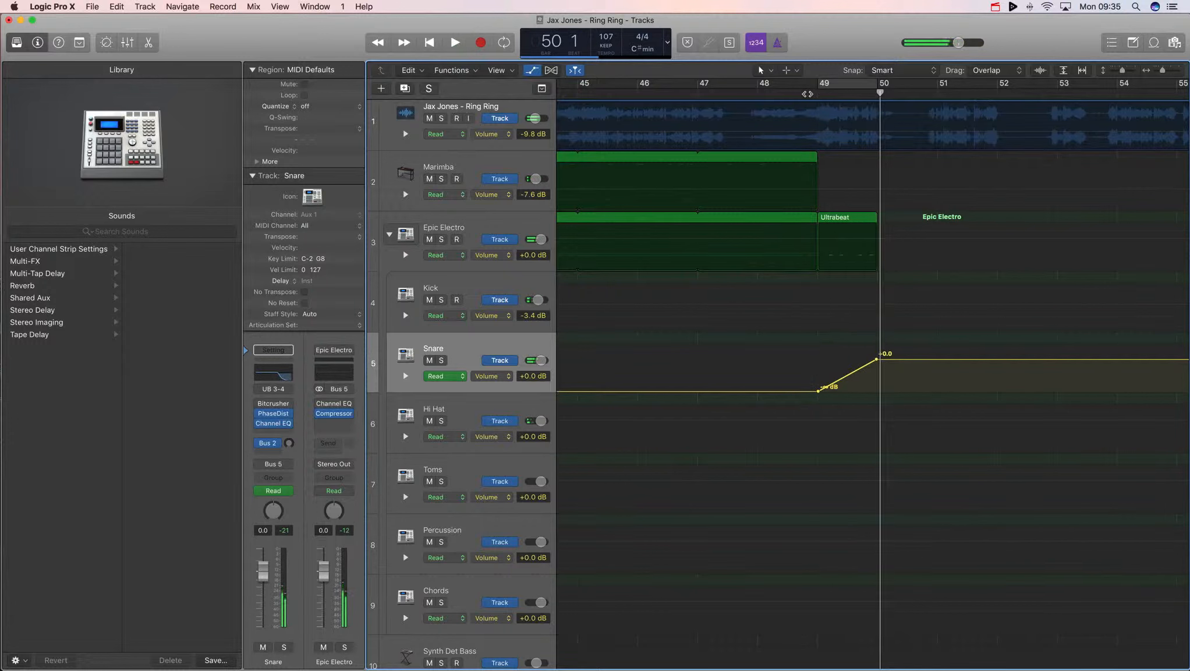
# - Undo the Snare volume automation
pyautogui.hotkey('ctrl', 'z')
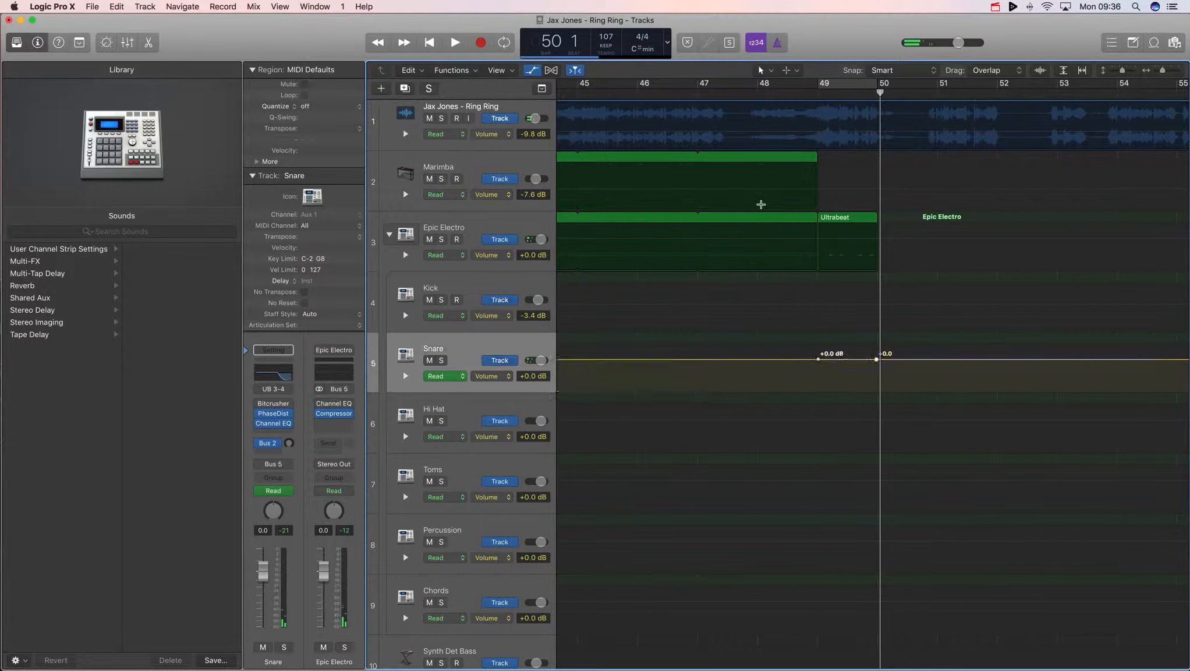
pyautogui.hotkey('ctrl', 'z')
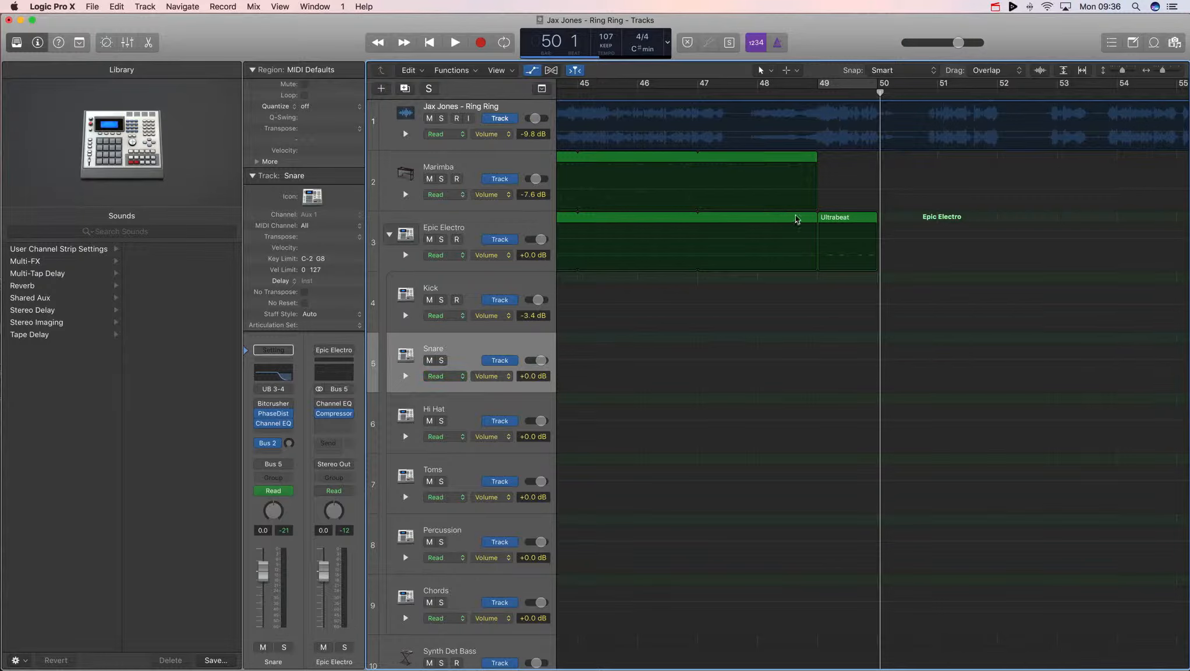
# - Switch the Snare automation lane to the Channel EQ's High Cut Frequency parameter
pyautogui.click(501, 378)
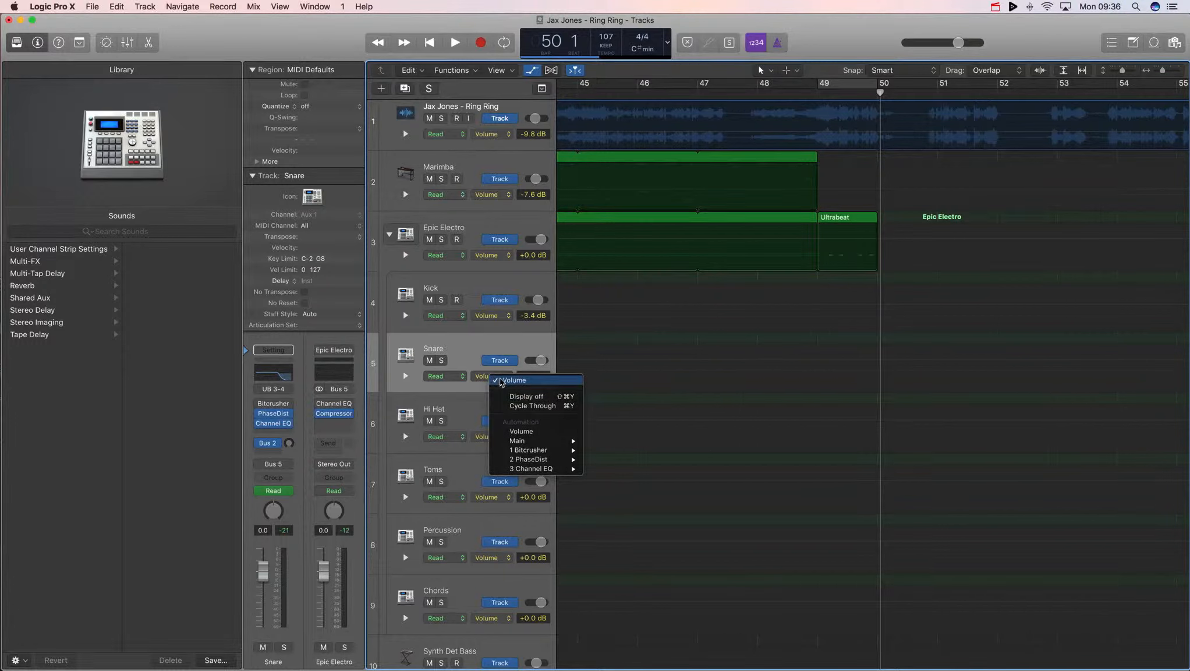
pyautogui.click(501, 382)
pyautogui.click(492, 377)
pyautogui.moveTo(536, 467)
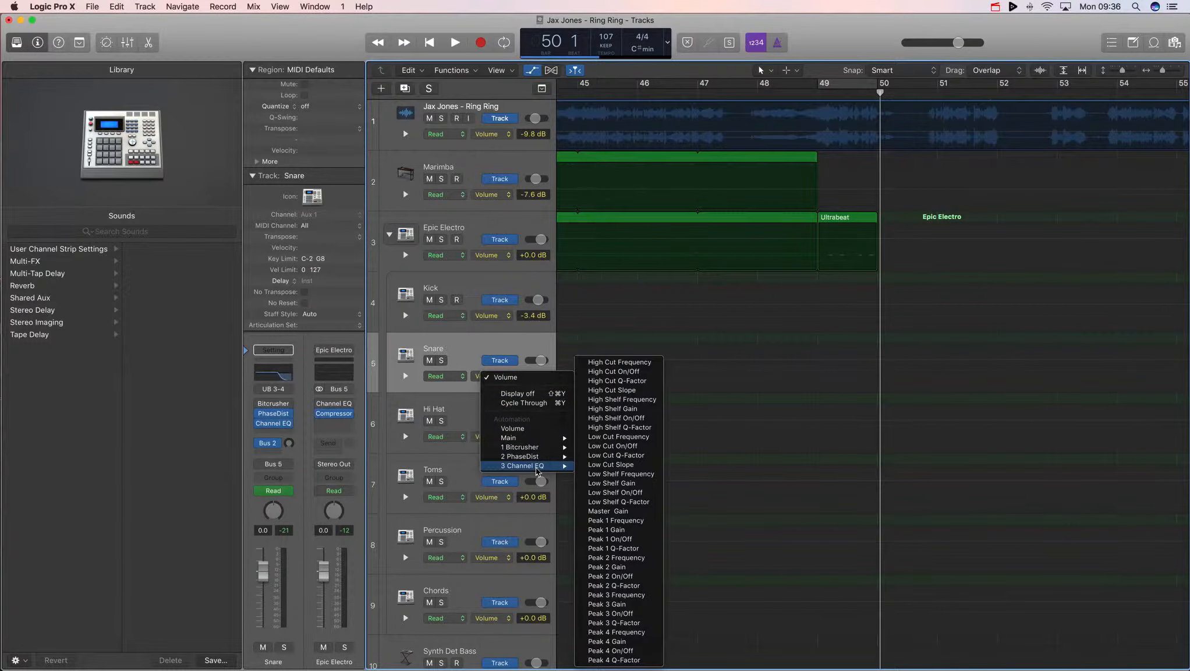
pyautogui.click(639, 362)
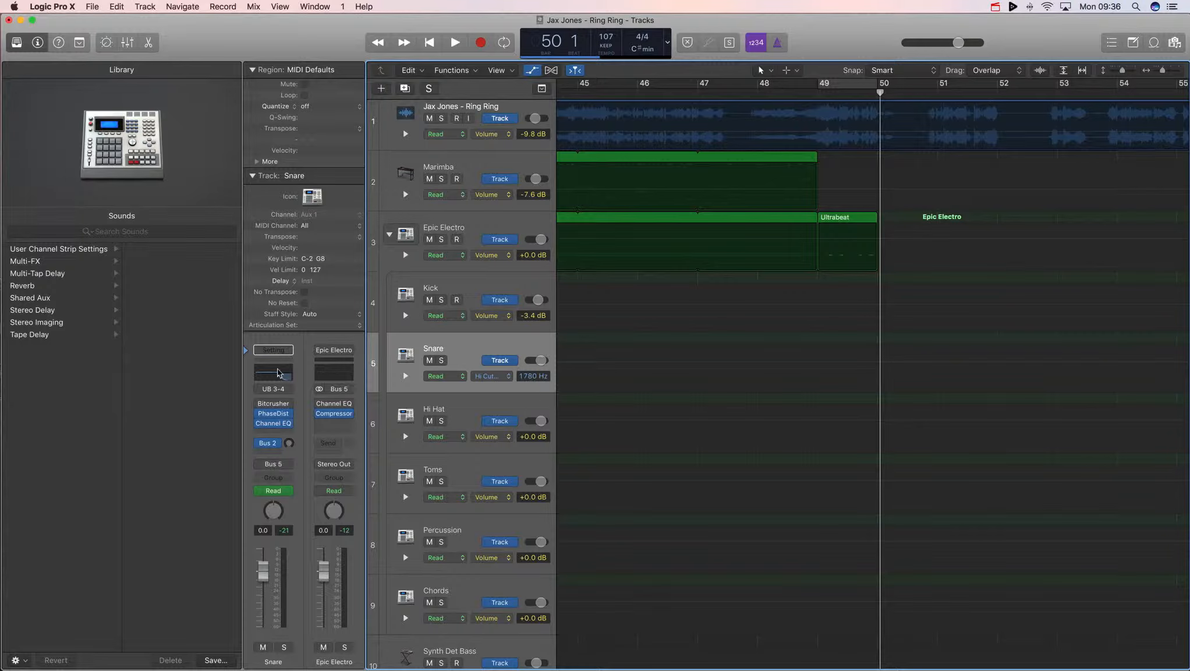
# - Automate the snare high-cut to stay at 20000 Hz until bar 49, drop to 1780 Hz, and return to 20000 Hz at bar 50
pyautogui.click(818, 362)
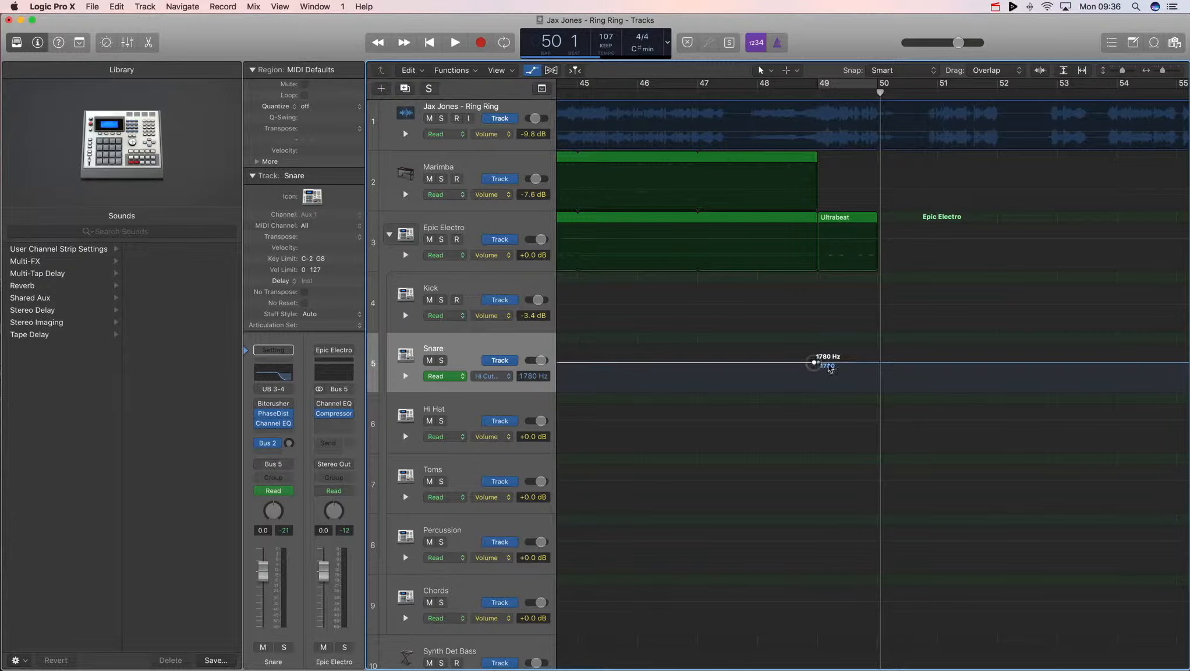
pyautogui.click(878, 363)
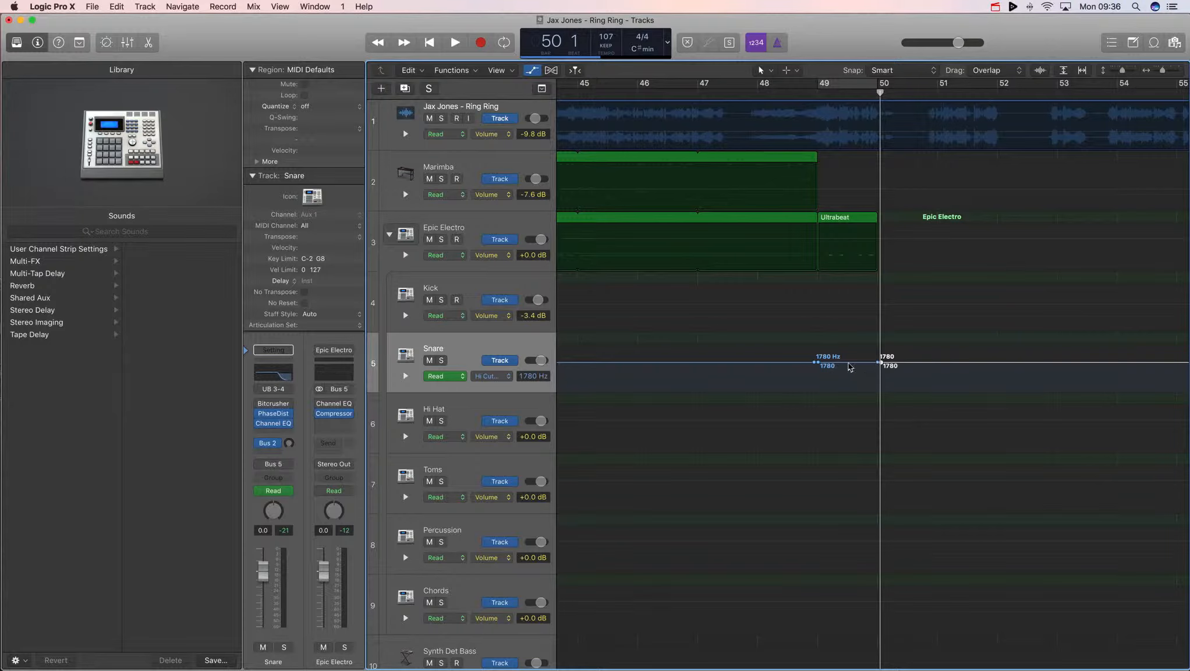
pyautogui.moveTo(806, 365); pyautogui.dragTo(802, 320)
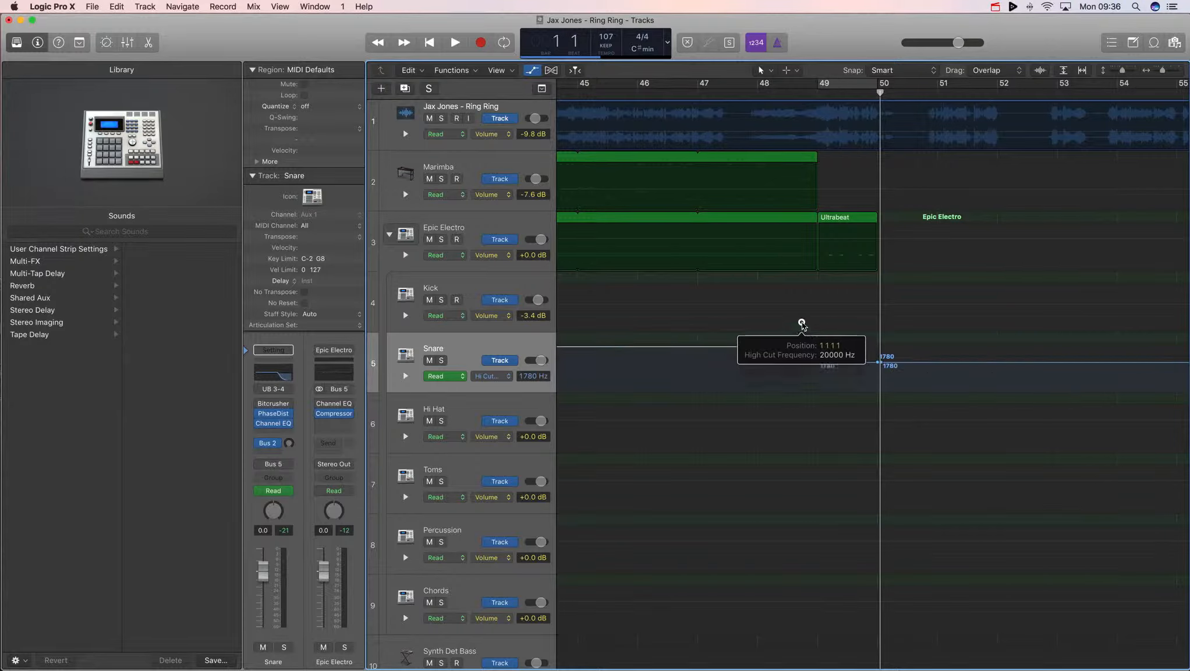
pyautogui.moveTo(906, 364); pyautogui.dragTo(878, 347)
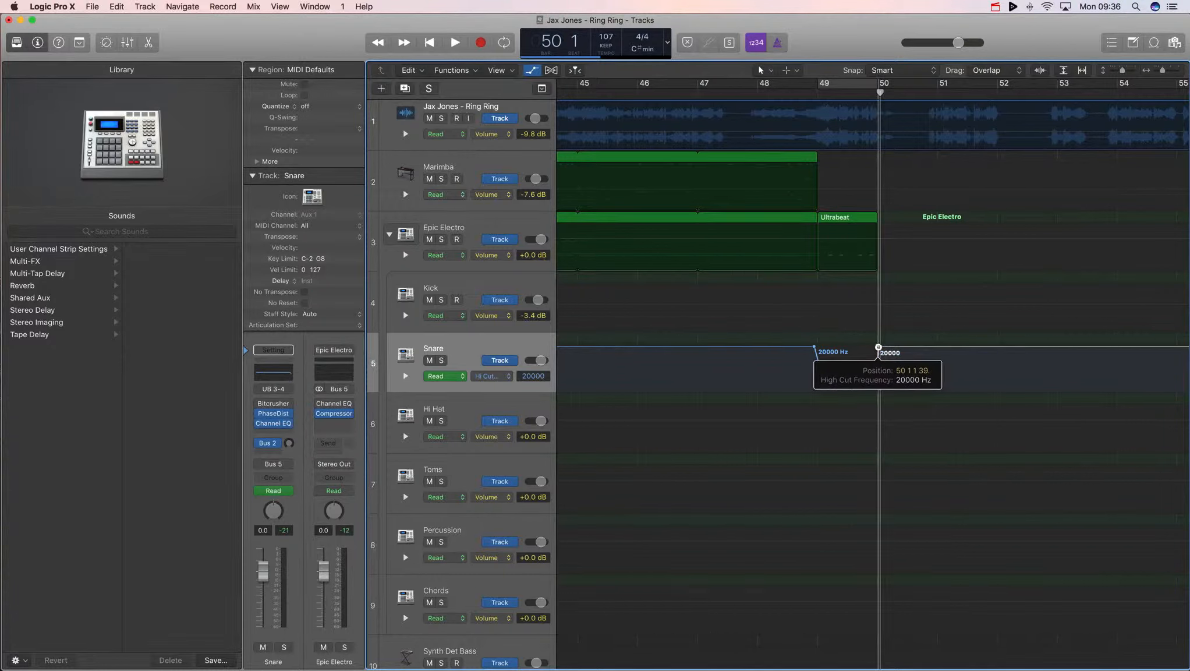
pyautogui.moveTo(878, 348); pyautogui.dragTo(817, 347)
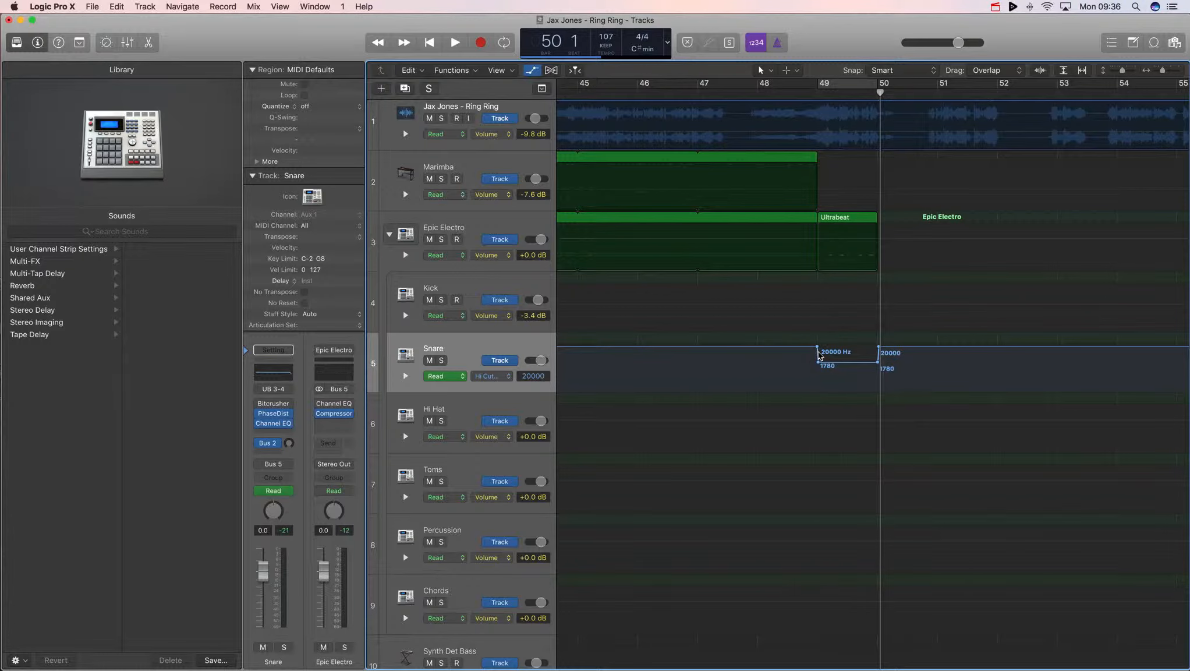
# - Open the Snare Channel EQ and play through bar 49 to check the filter automation, then close it
pyautogui.click(799, 91)
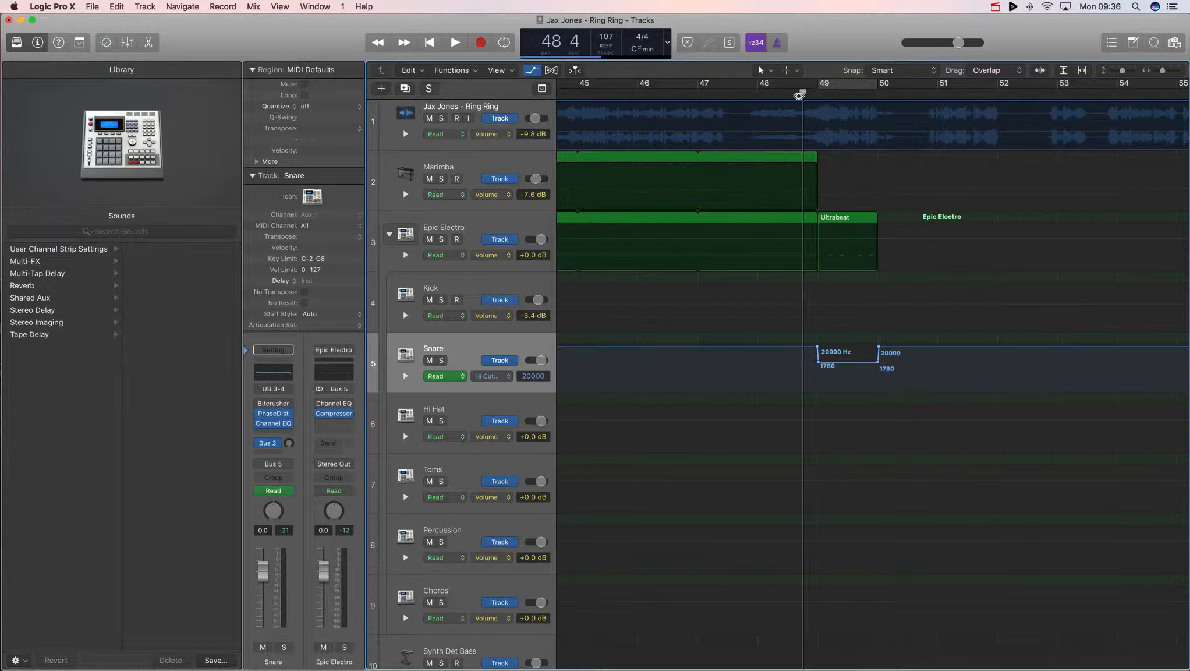
pyautogui.click(264, 368)
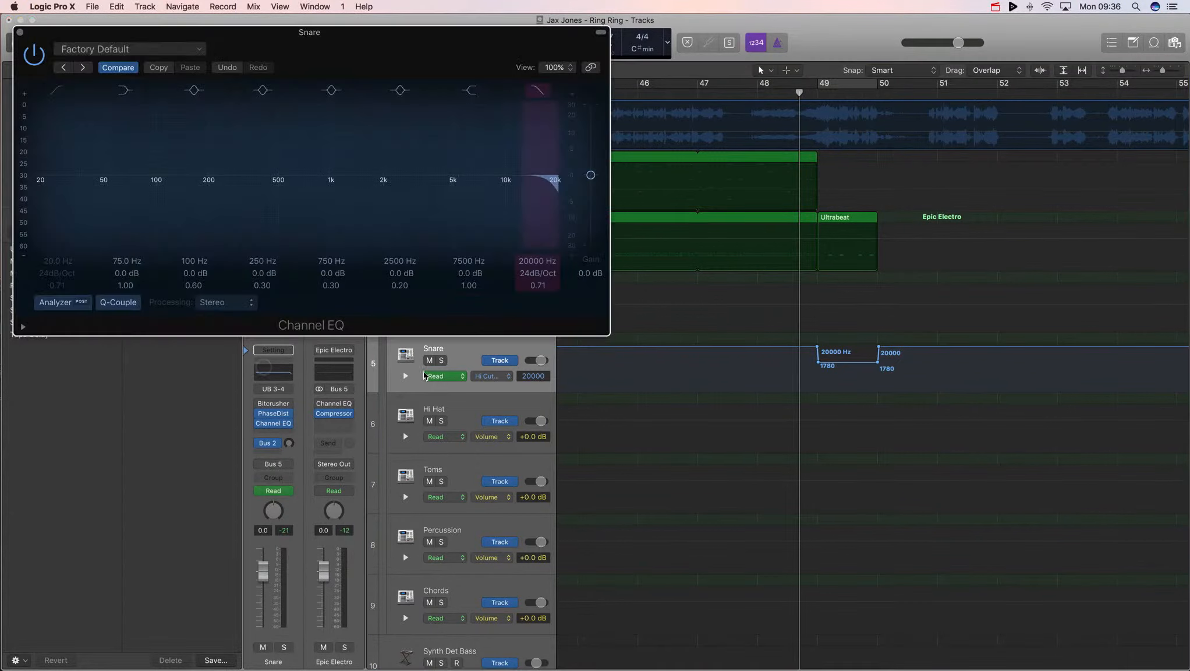
pyautogui.press('space')
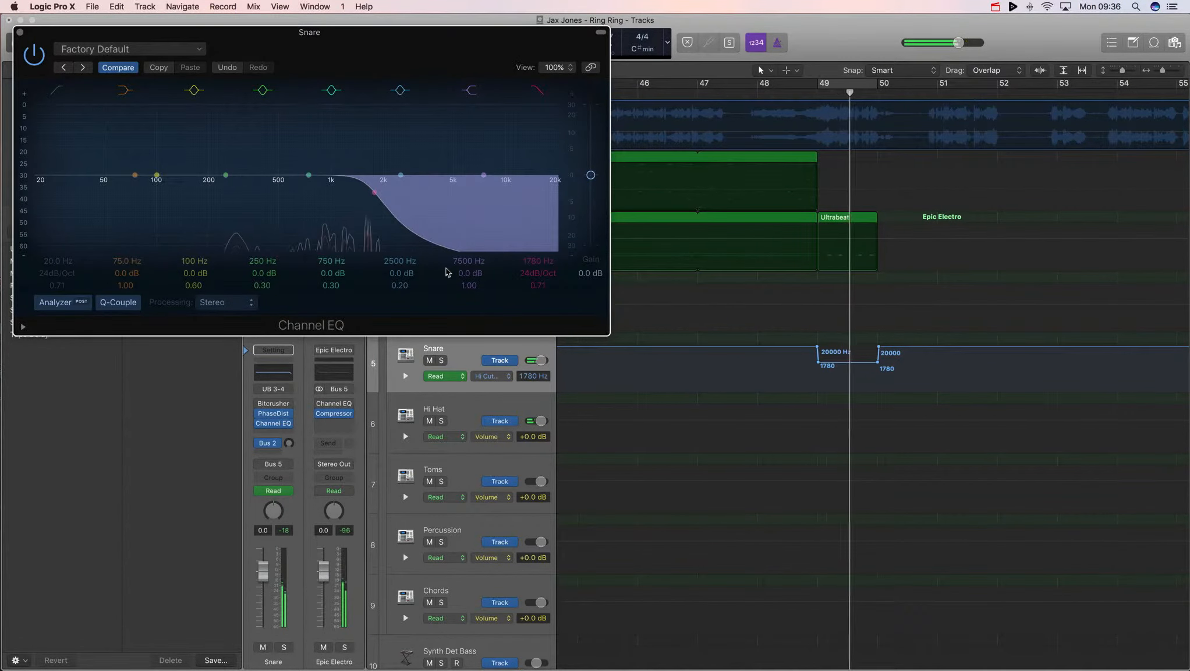
pyautogui.press('space')
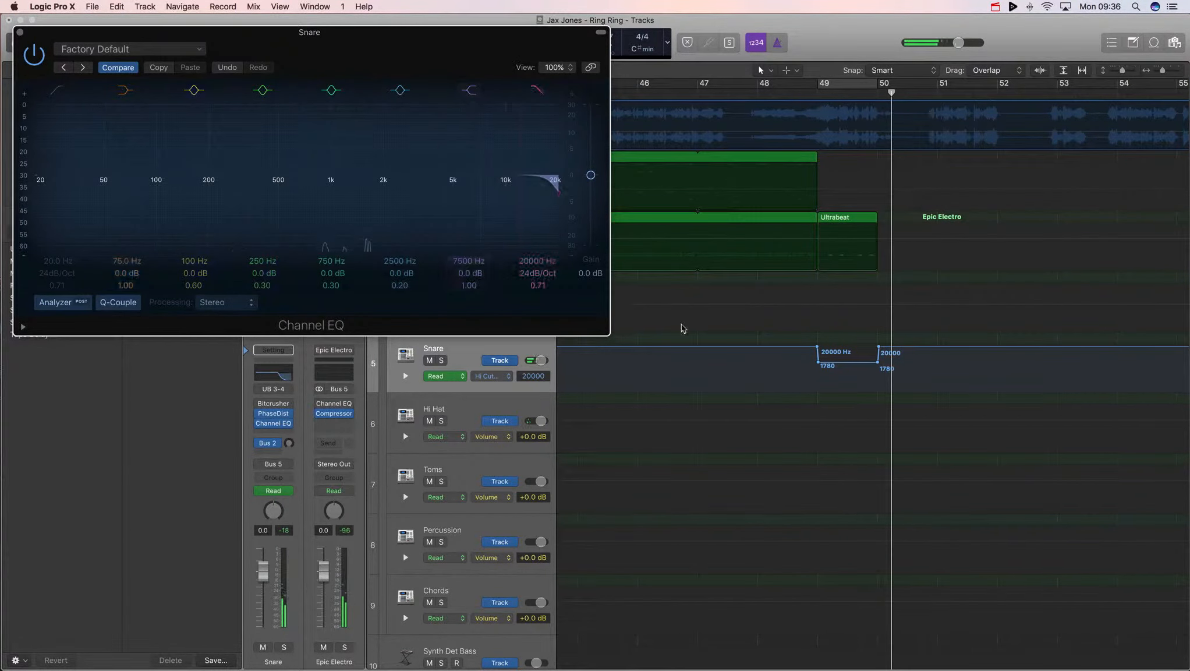
pyautogui.doubleClick(788, 94)
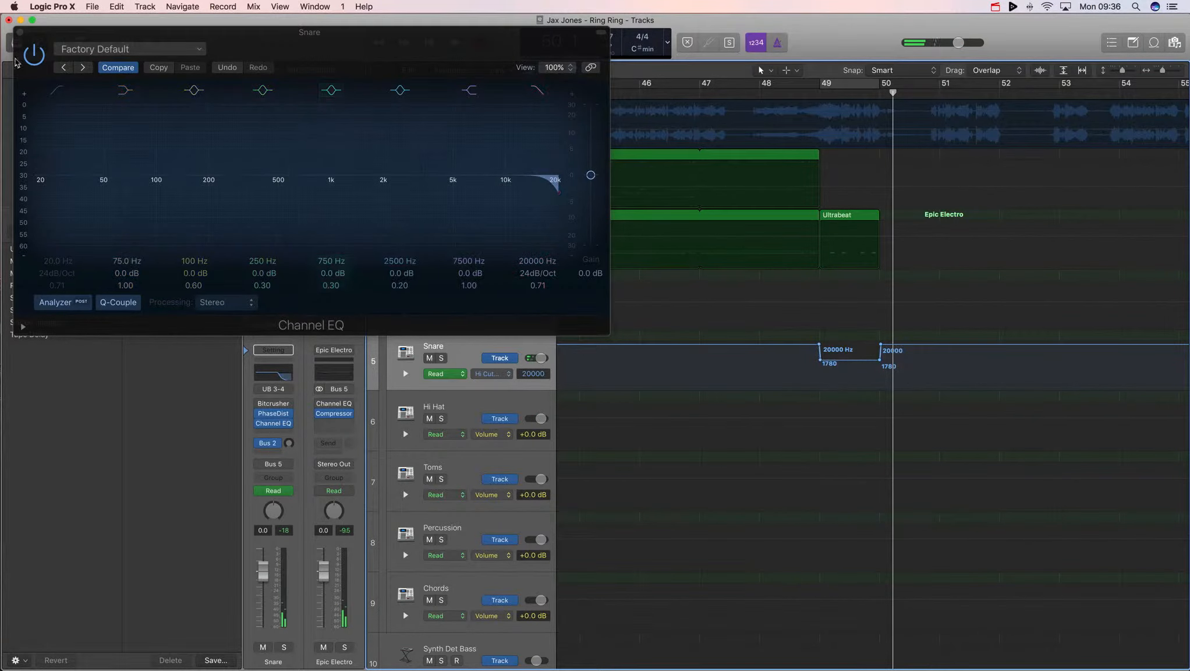
pyautogui.click(20, 32)
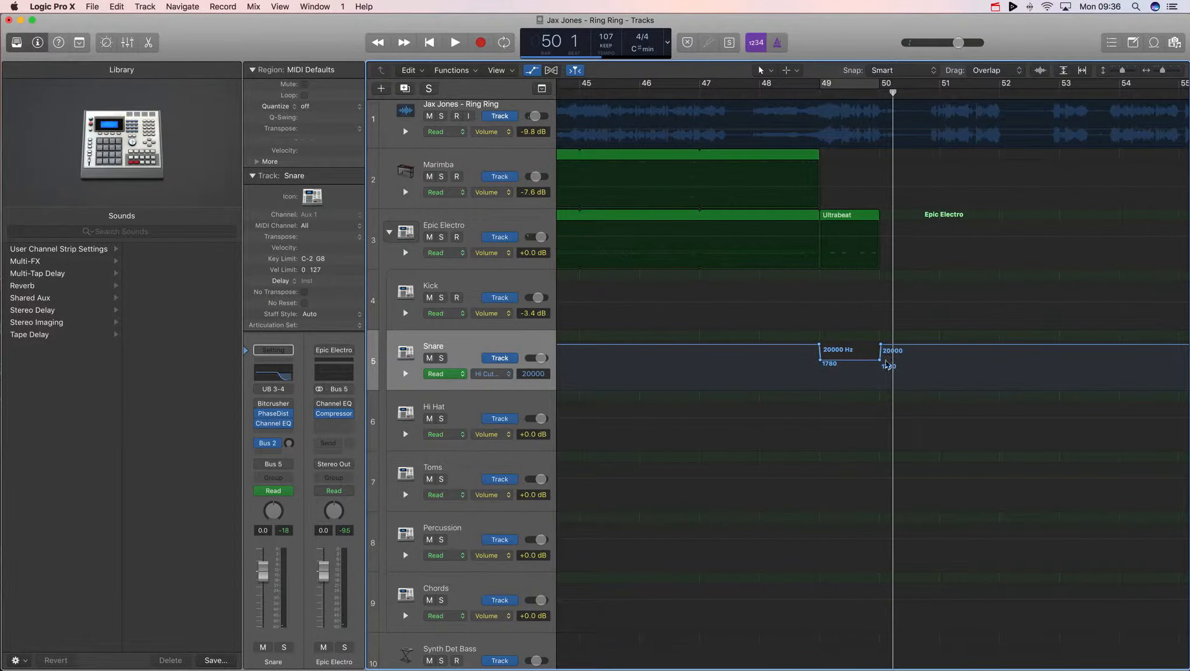
# - Check the Snare track's Read automation mode and audition the transition from bar 49
pyautogui.click(449, 378)
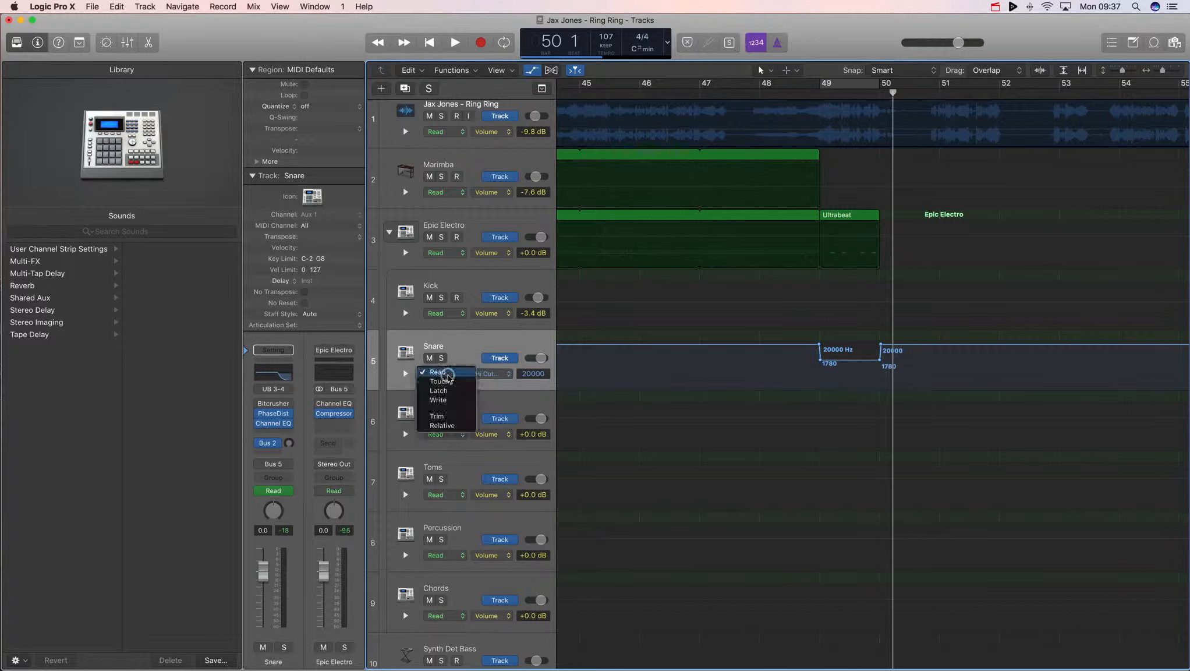
pyautogui.click(447, 374)
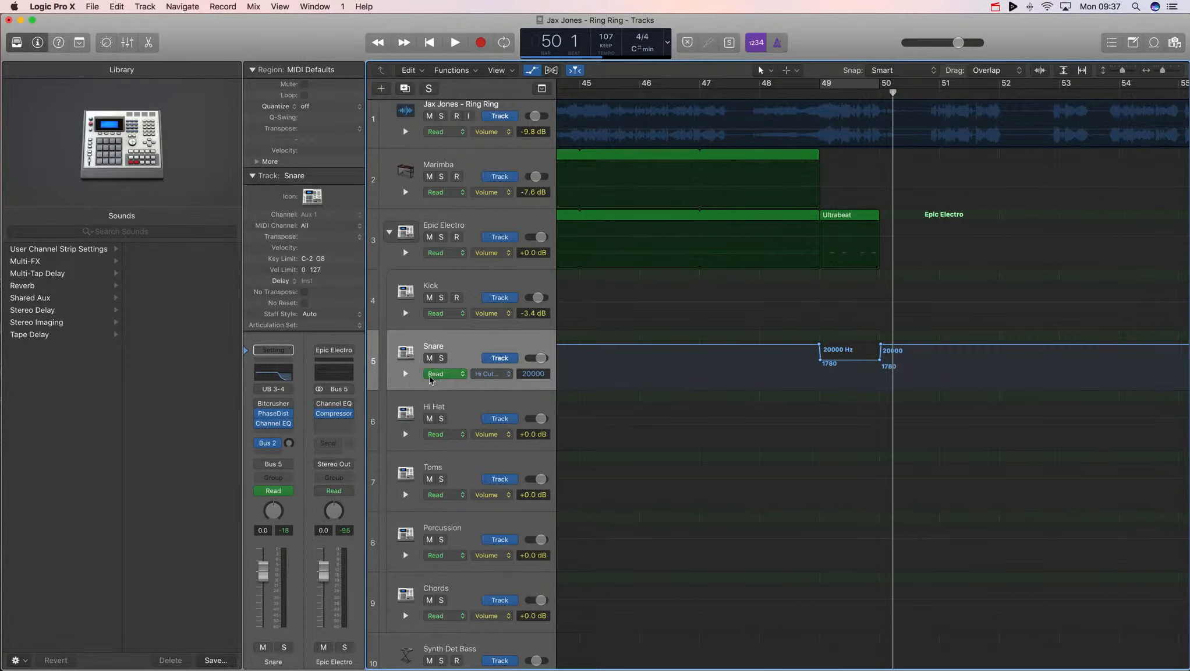
pyautogui.click(426, 376)
pyautogui.click(426, 377)
pyautogui.click(428, 376)
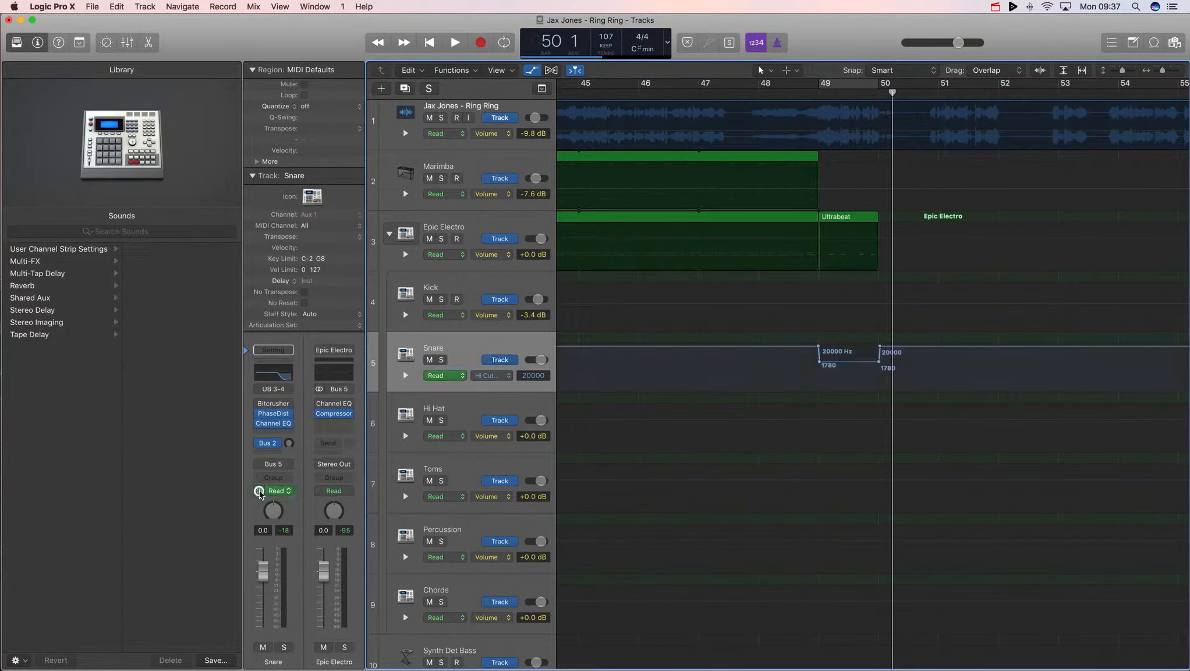
pyautogui.click(805, 94)
pyautogui.press('space')
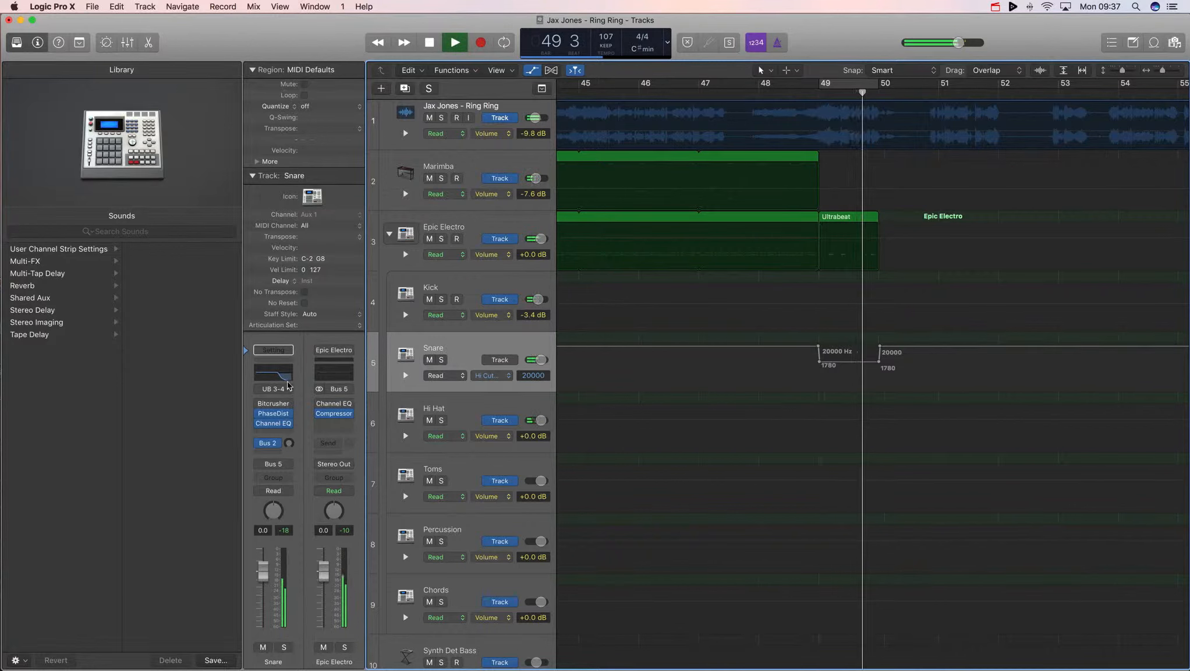
pyautogui.press('space')
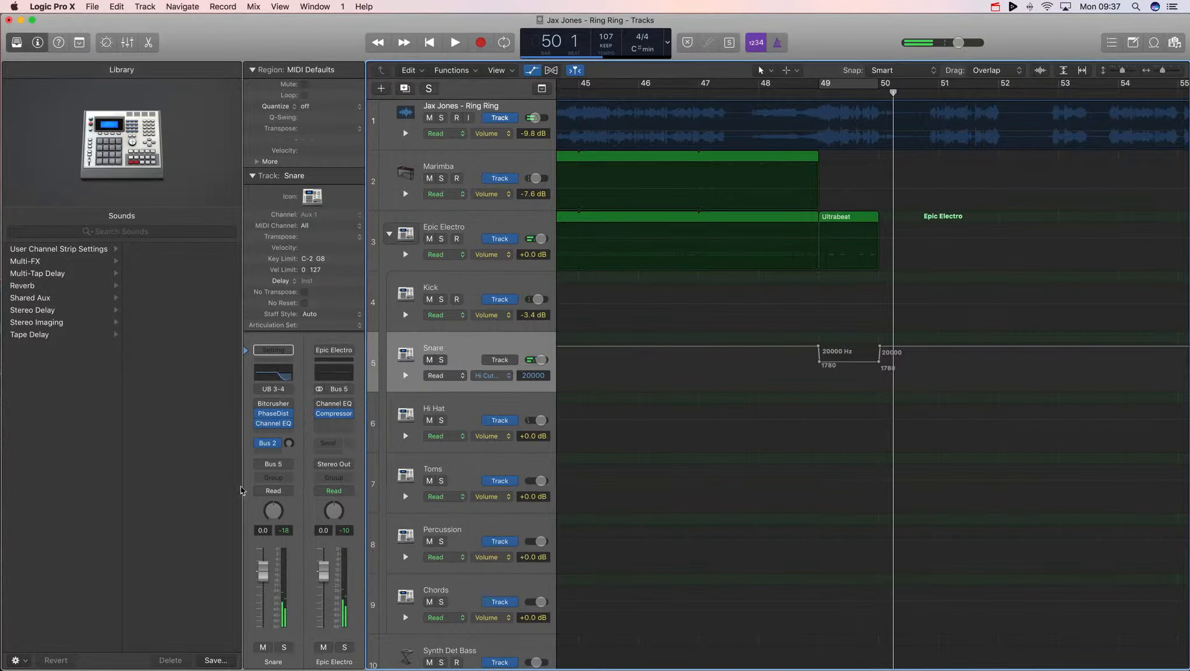
pyautogui.click(260, 491)
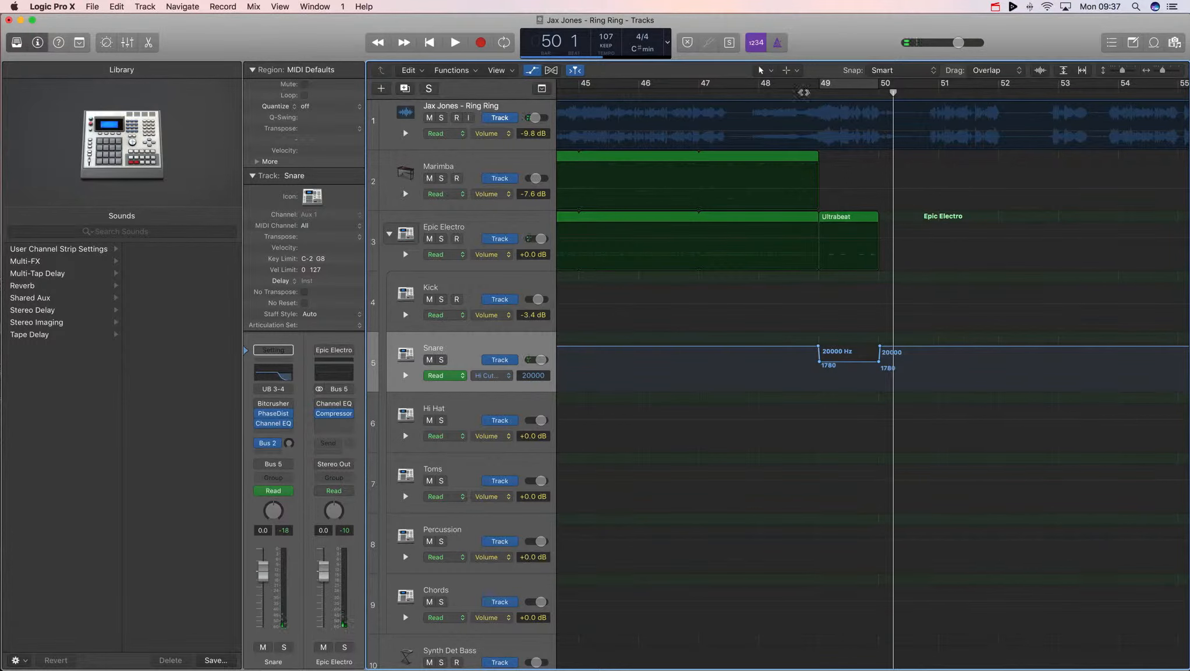
pyautogui.click(806, 92)
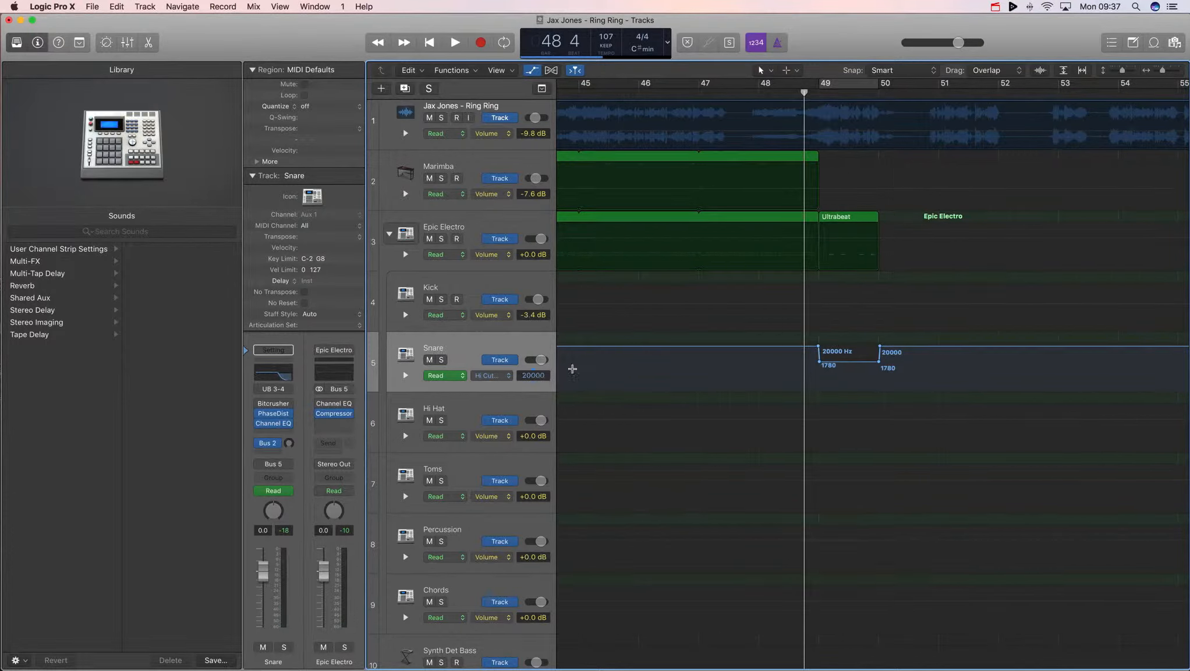
# - Undo the high-cut frequency automation edits
pyautogui.press('super+z')
pyautogui.press('super+z')
pyautogui.press('super+z')
pyautogui.press('super+z')
pyautogui.press('super+z')
pyautogui.press('super+z')
pyautogui.press('super+z')
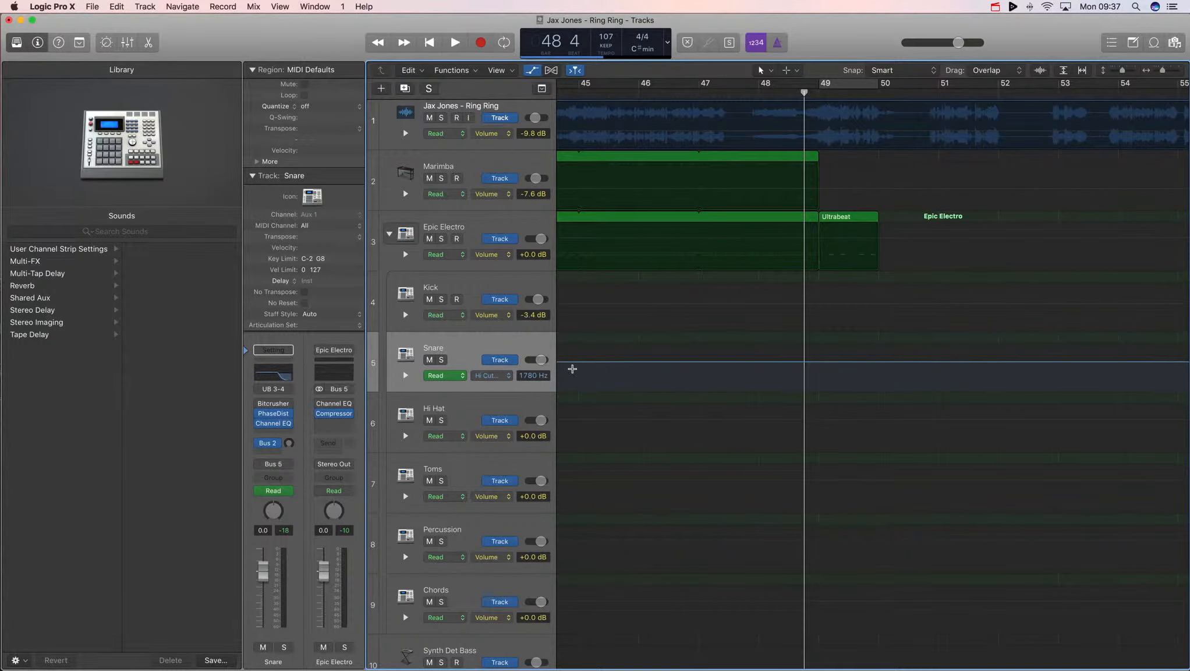
pyautogui.press('super+z')
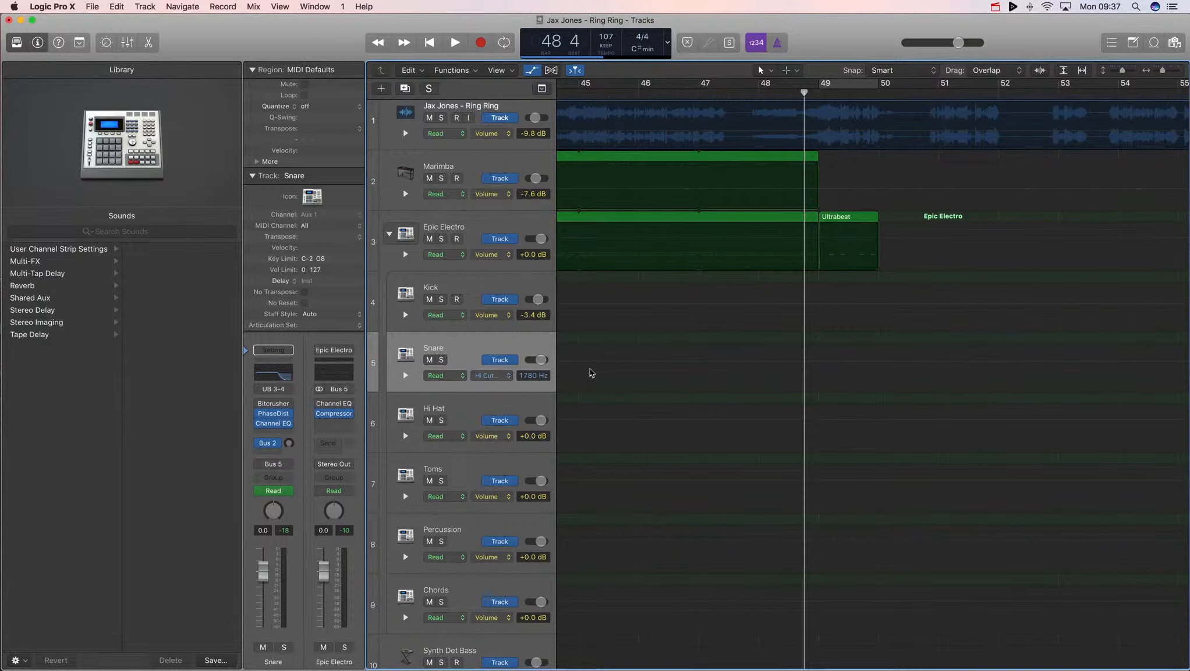
# - Switch the Snare track's automation mode to Latch
pyautogui.click(445, 376)
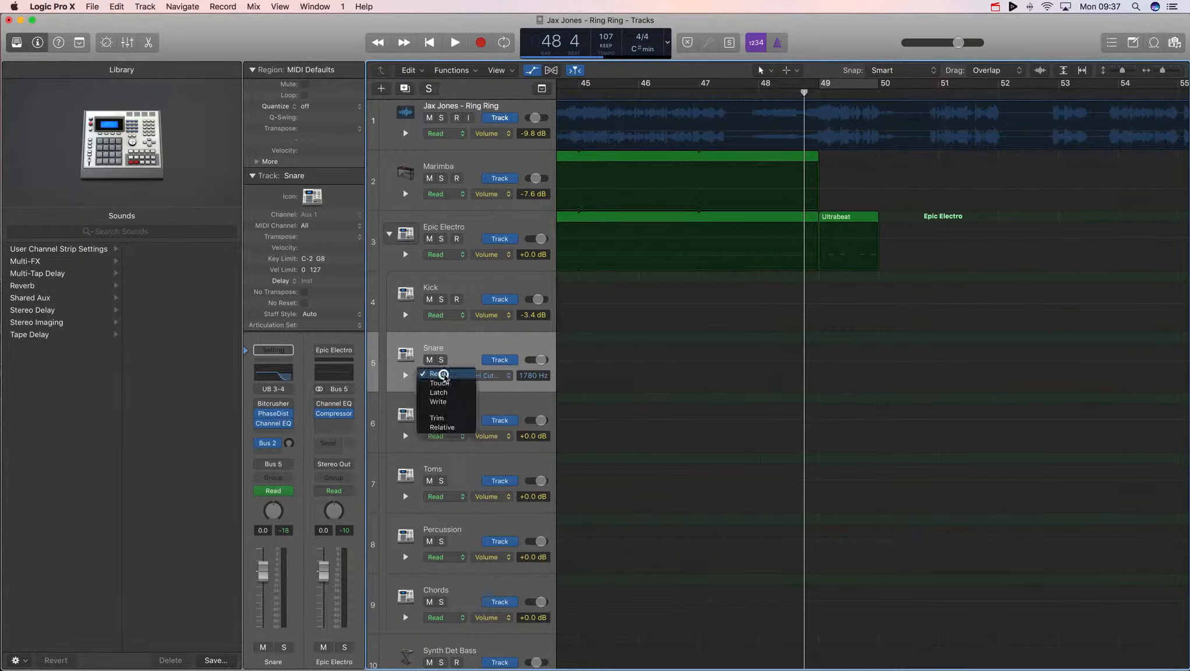
pyautogui.click(445, 383)
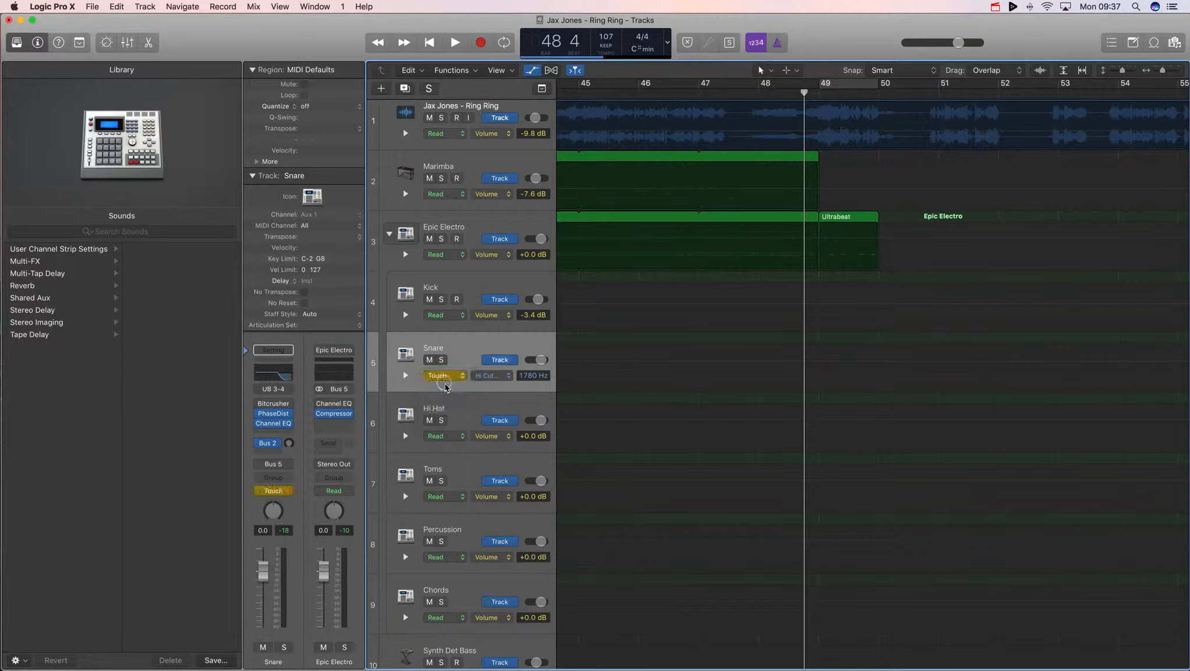
pyautogui.click(447, 383)
pyautogui.click(449, 386)
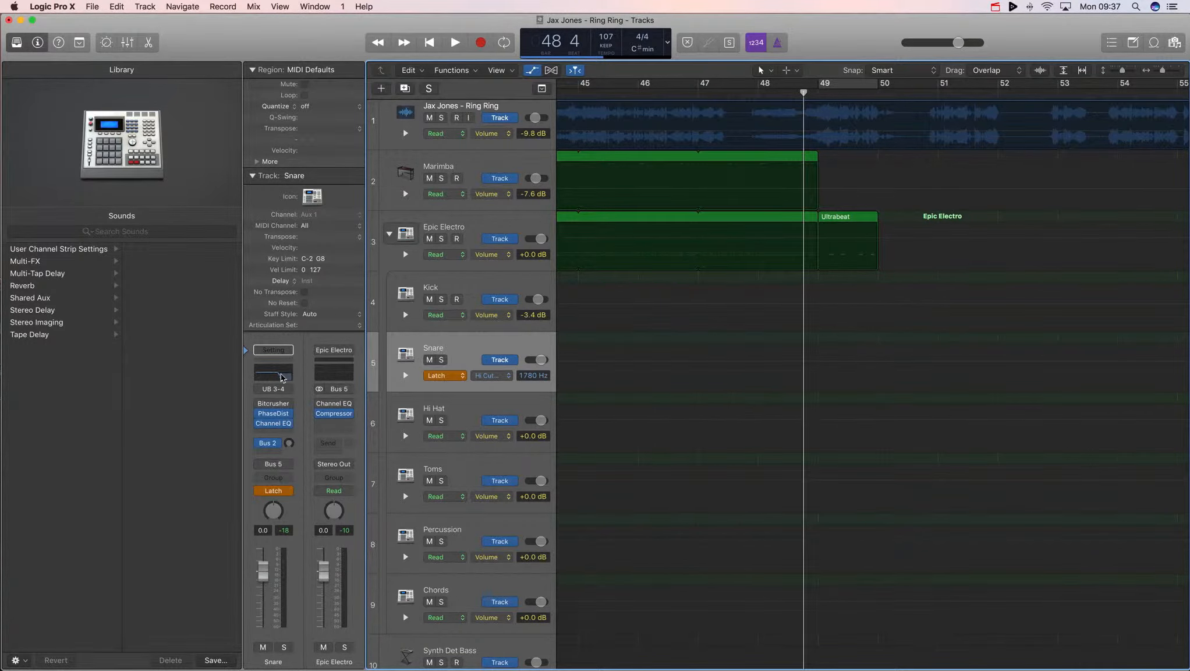
# - Open the Snare's Channel EQ and raise the high-cut frequency to about 20000 Hz
pyautogui.click(280, 378)
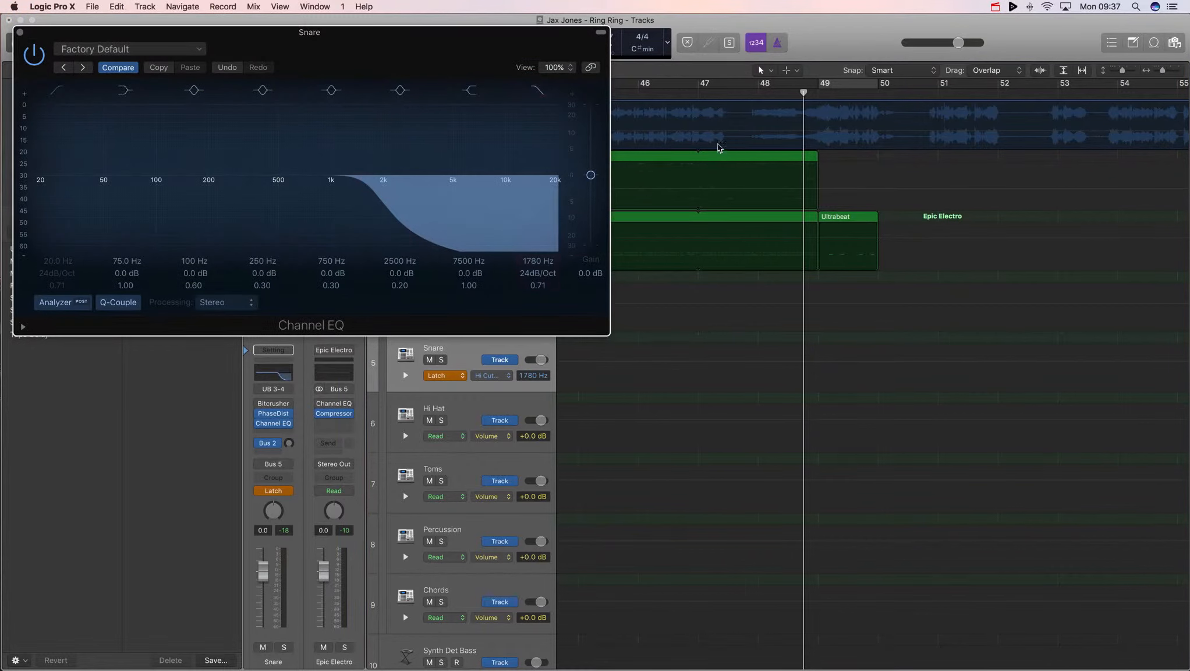
pyautogui.moveTo(529, 263); pyautogui.dragTo(528, 245)
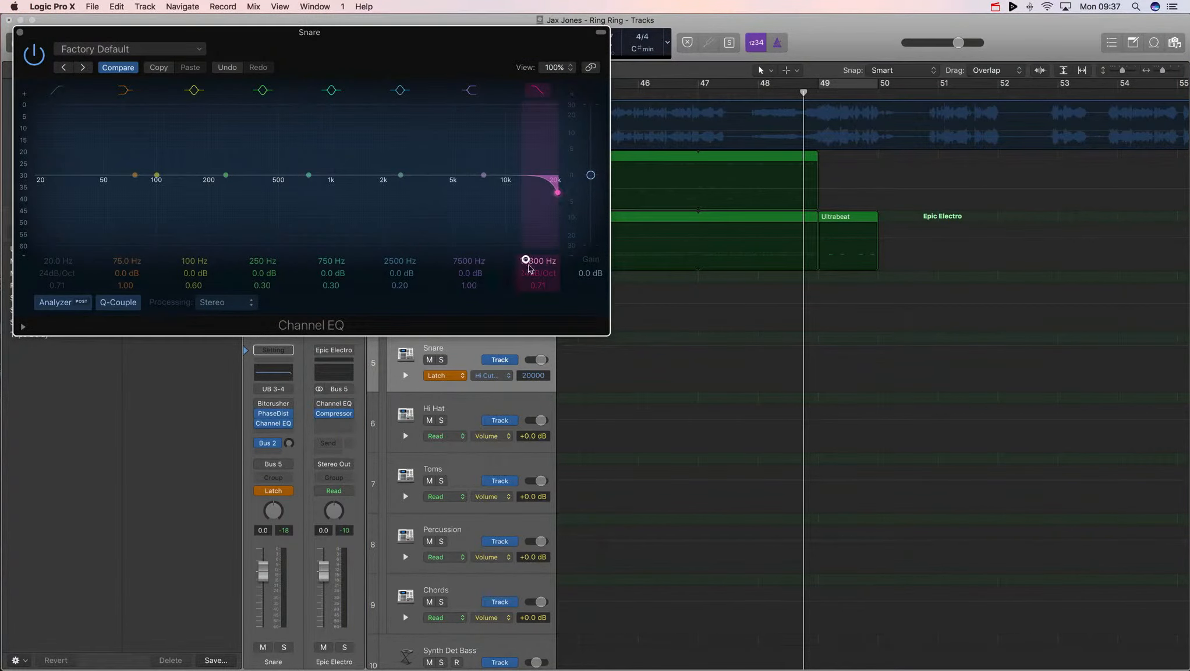
pyautogui.scroll(-1, 680, 254)
pyautogui.scroll(-1, 680, 254)
pyautogui.scroll(2, 815, 233)
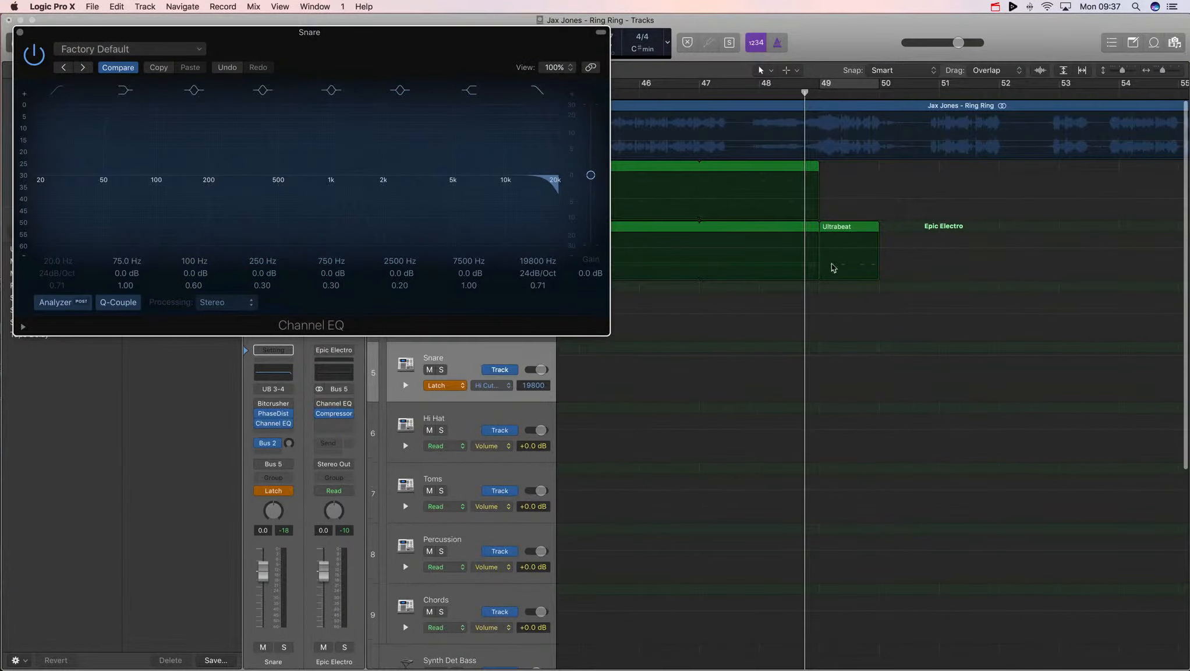
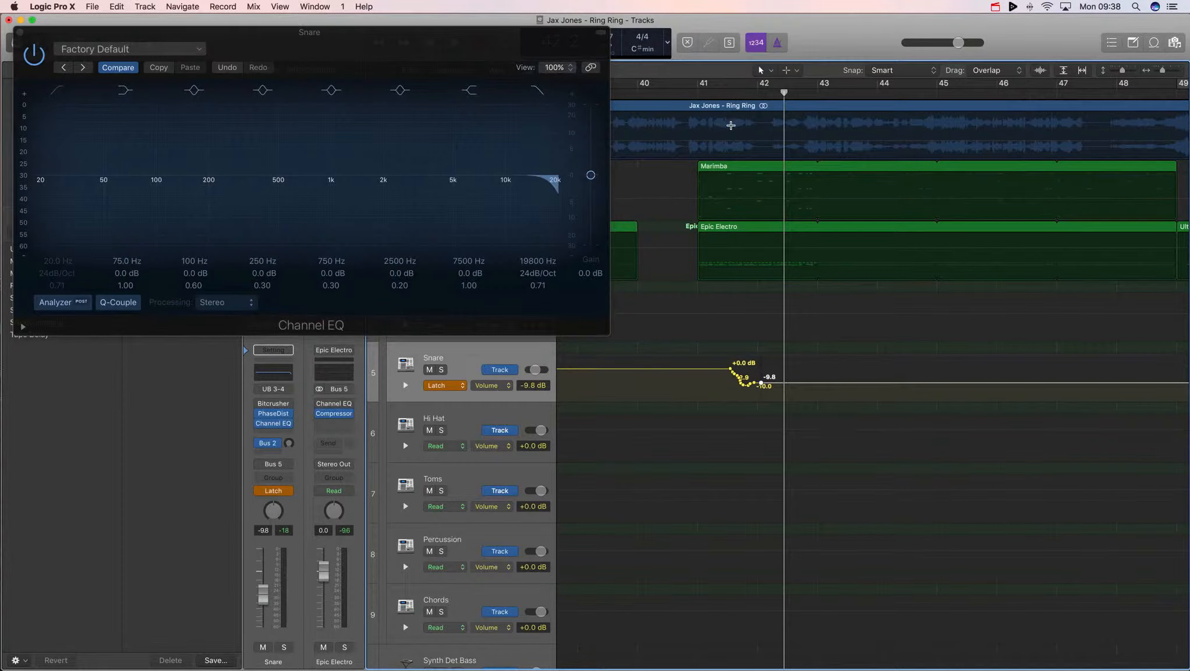
# - Switch the Snare track's automation lane to show the Channel EQ High Cut Frequency parameter
pyautogui.press('a')
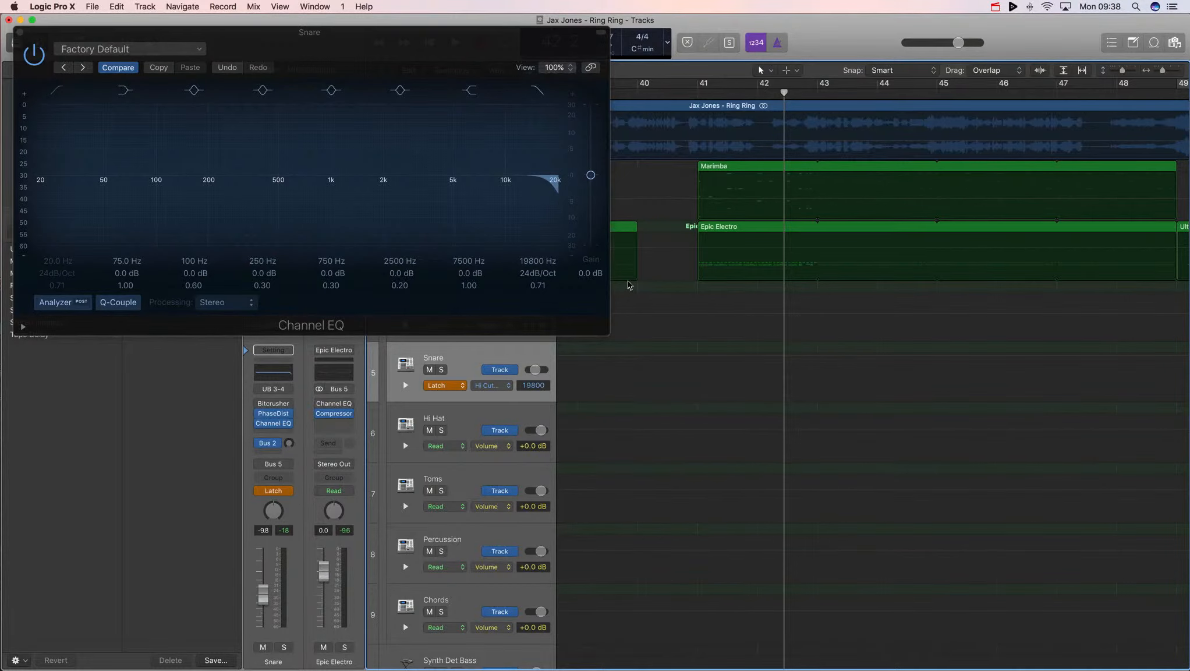
pyautogui.hscroll(3, 765, 265)
pyautogui.hscroll(-1, 732, 259)
pyautogui.hscroll(8, 732, 259)
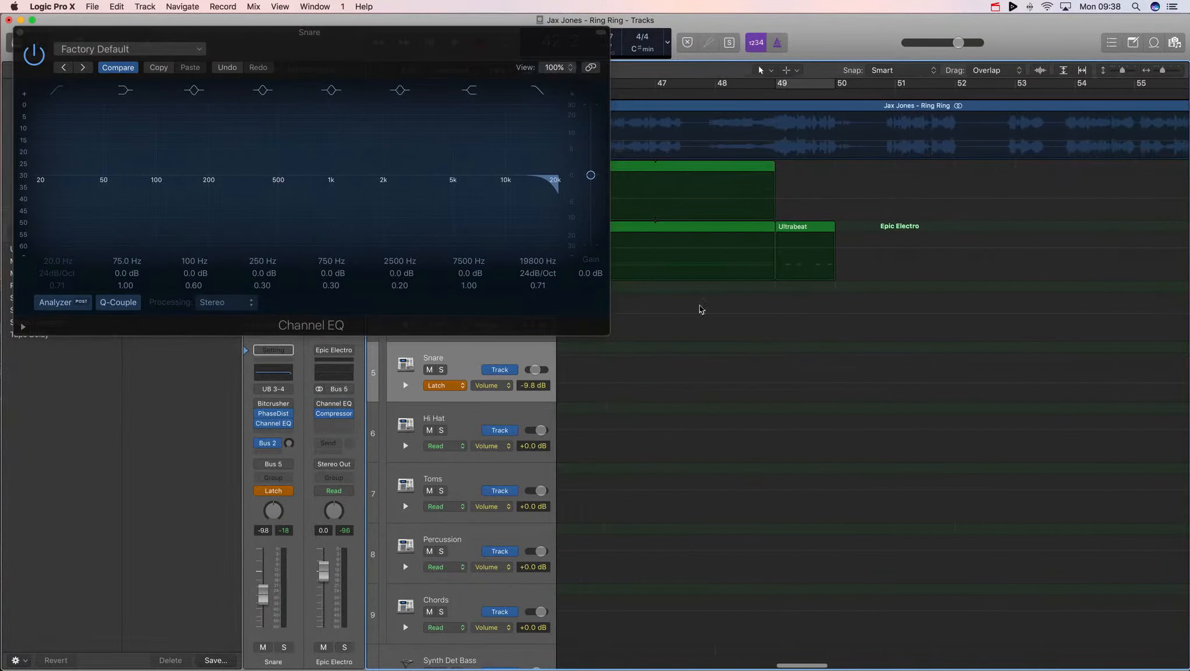
pyautogui.hscroll(-2, 606, 365)
pyautogui.click(453, 385)
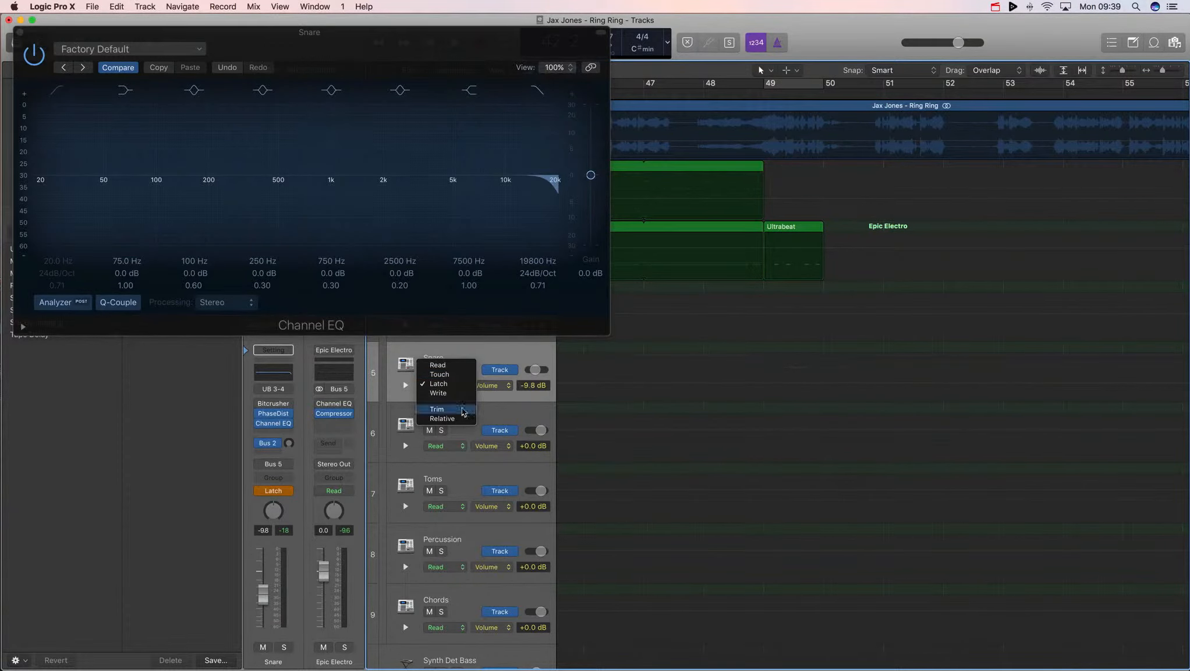
pyautogui.click(492, 389)
pyautogui.click(498, 389)
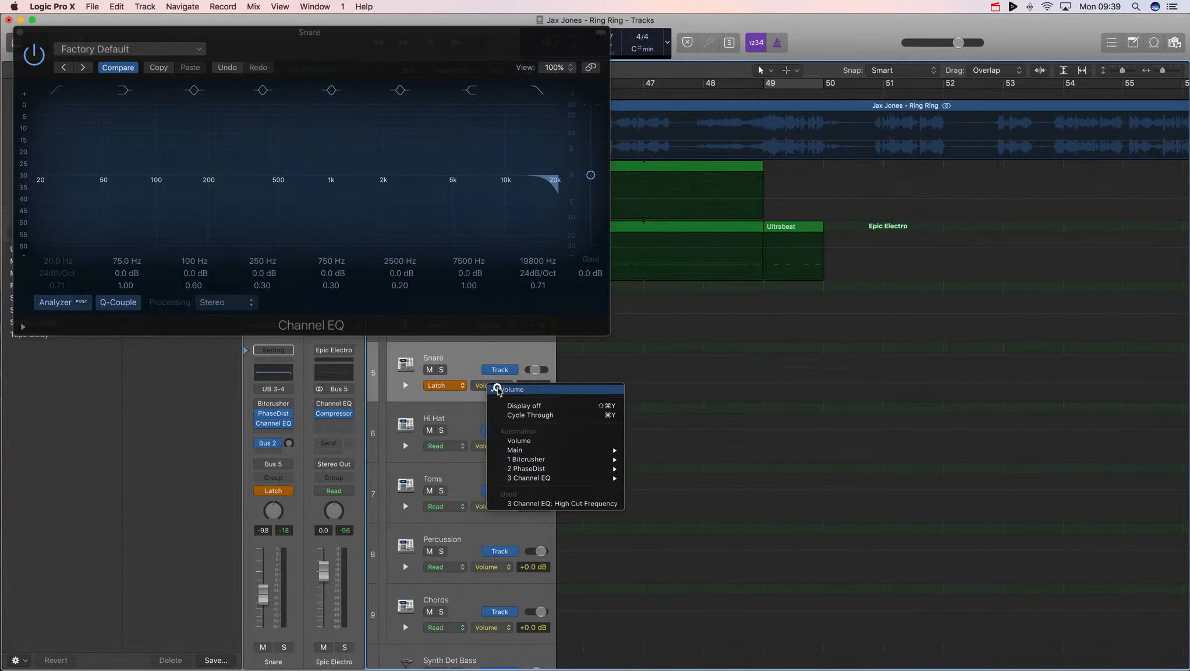
pyautogui.click(559, 503)
# - Reshape the high-cut automation to drop from 19800 Hz to 1600 Hz before bar 50, jumping to 20000 Hz at bar 50
pyautogui.press('z')
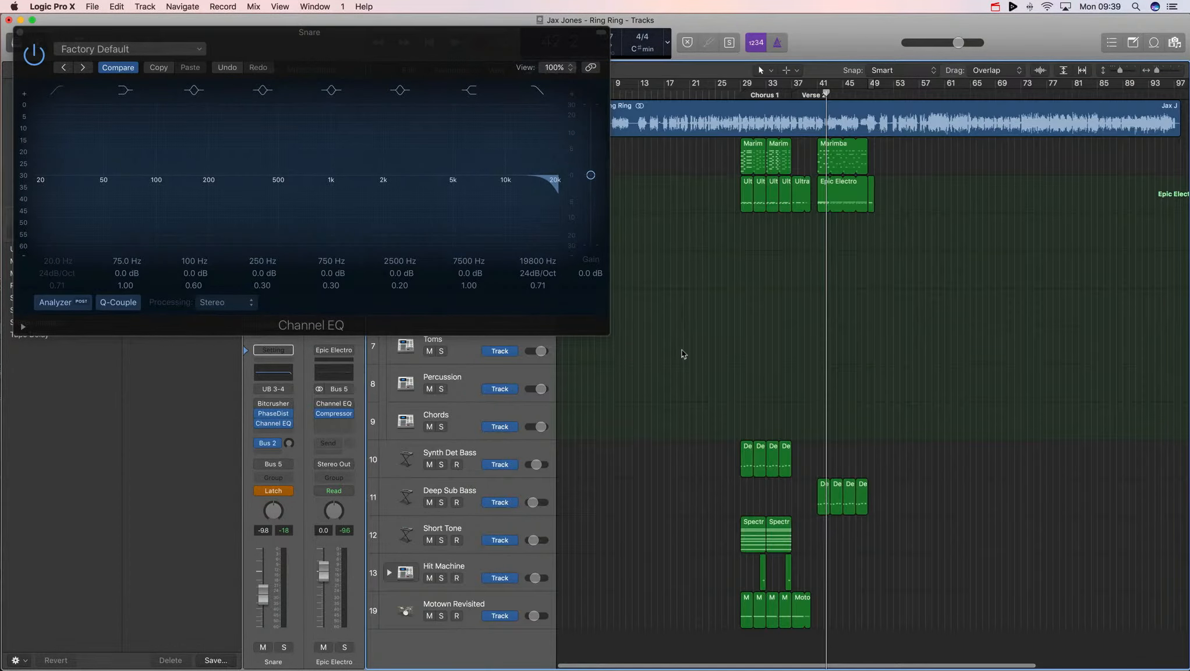
pyautogui.press('z')
pyautogui.hscroll(3, 775, 355)
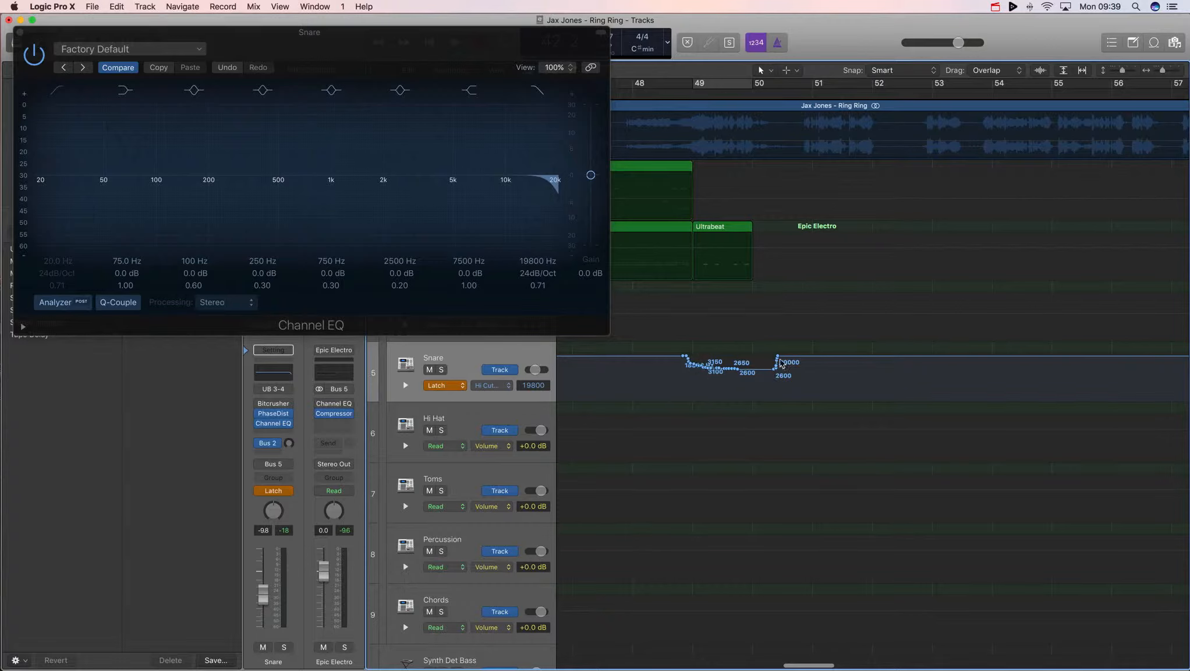
pyautogui.moveTo(775, 372); pyautogui.dragTo(687, 370)
pyautogui.moveTo(777, 367); pyautogui.dragTo(686, 374)
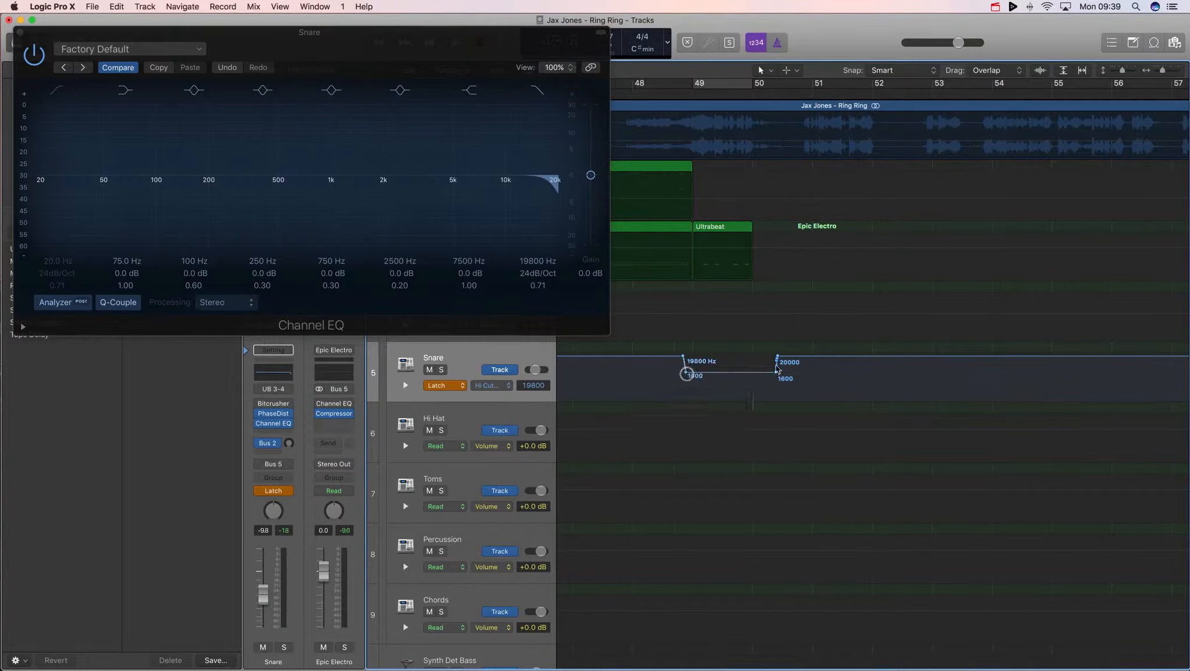
pyautogui.moveTo(776, 373); pyautogui.dragTo(753, 356)
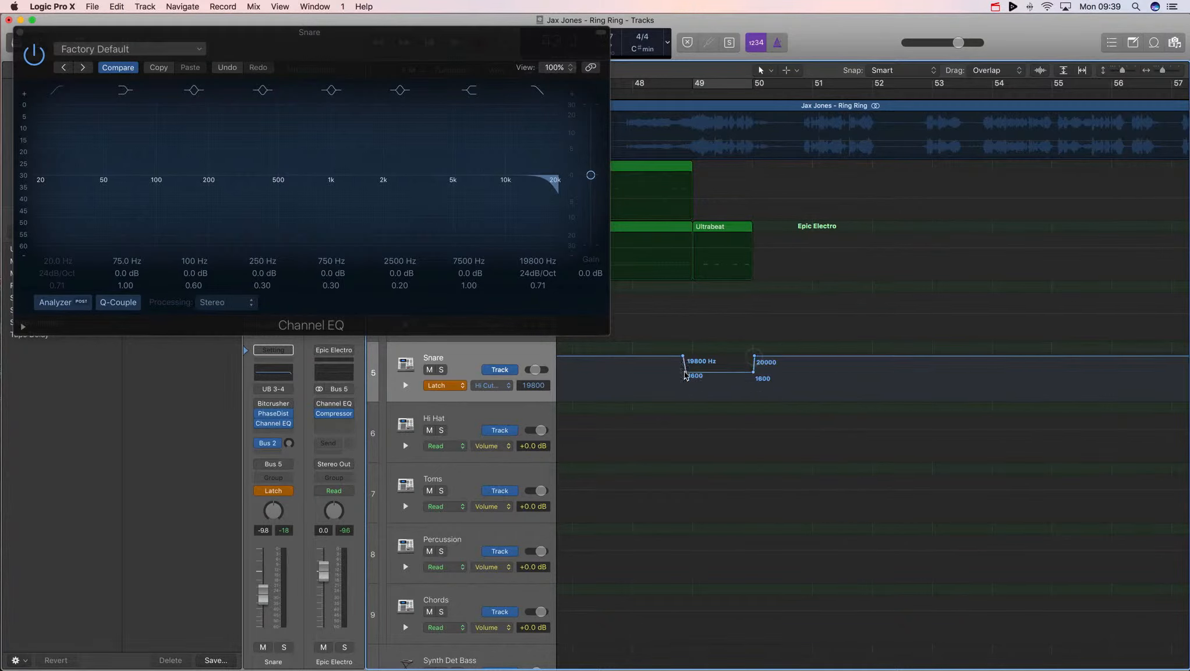
pyautogui.moveTo(686, 374); pyautogui.dragTo(693, 356)
pyautogui.hscroll(-2, 750, 213)
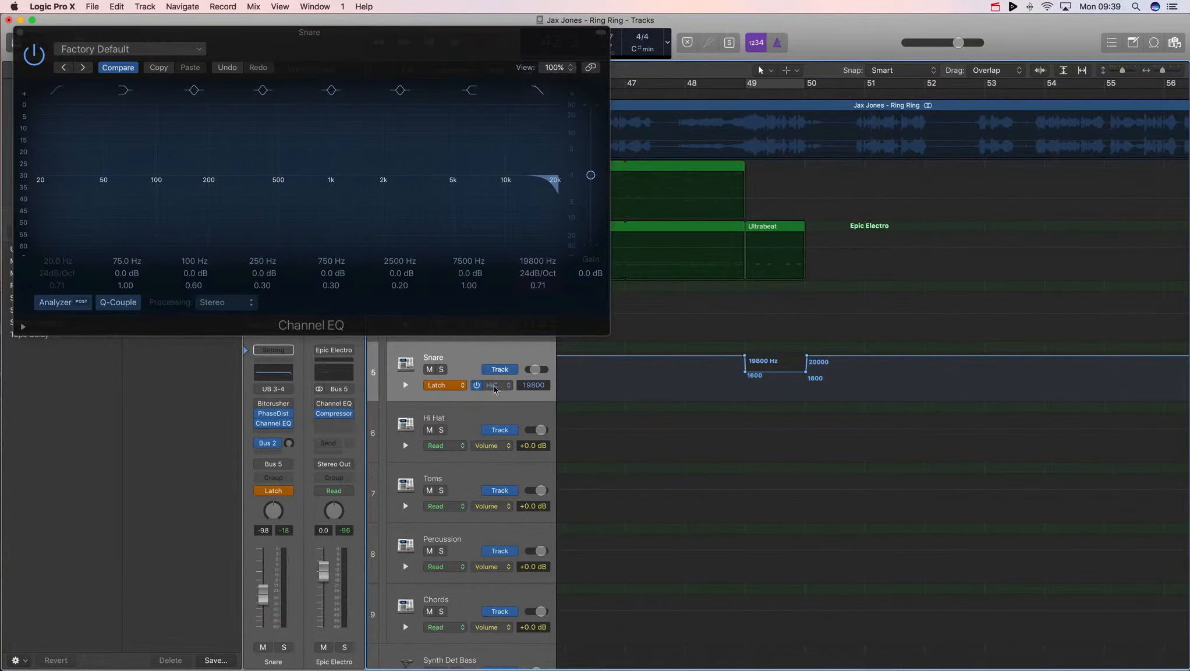
# - Set the Snare's automation mode to Read and audition the filtered snare around bar 49
pyautogui.click(445, 385)
pyautogui.click(438, 368)
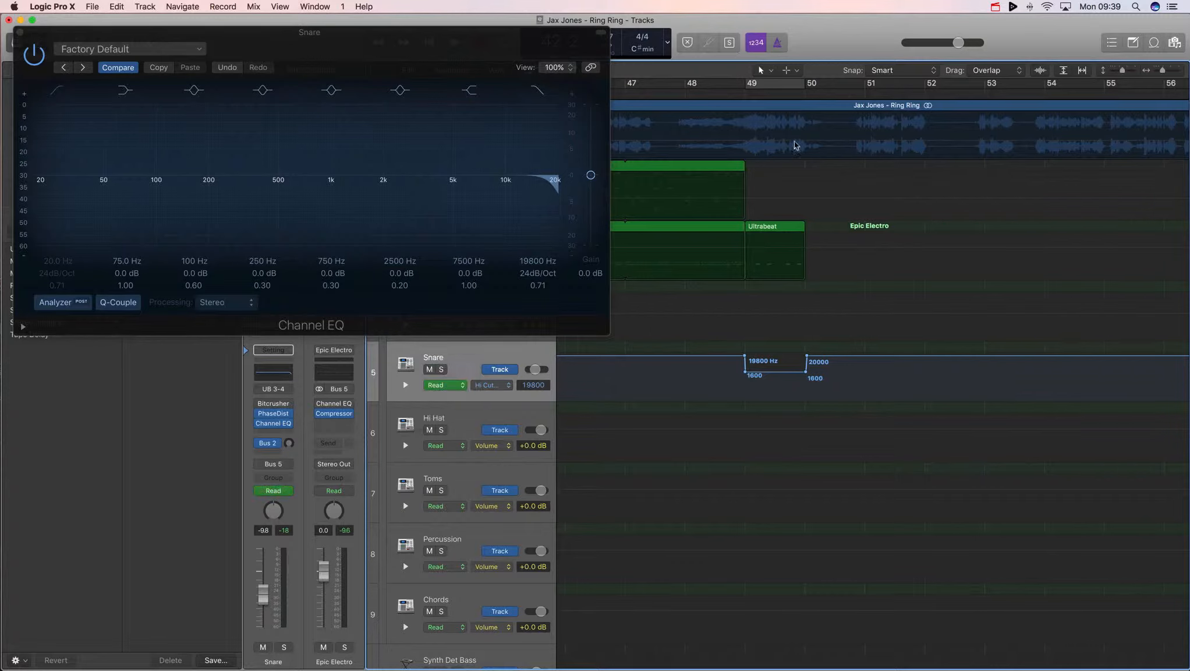
pyautogui.doubleClick(681, 93)
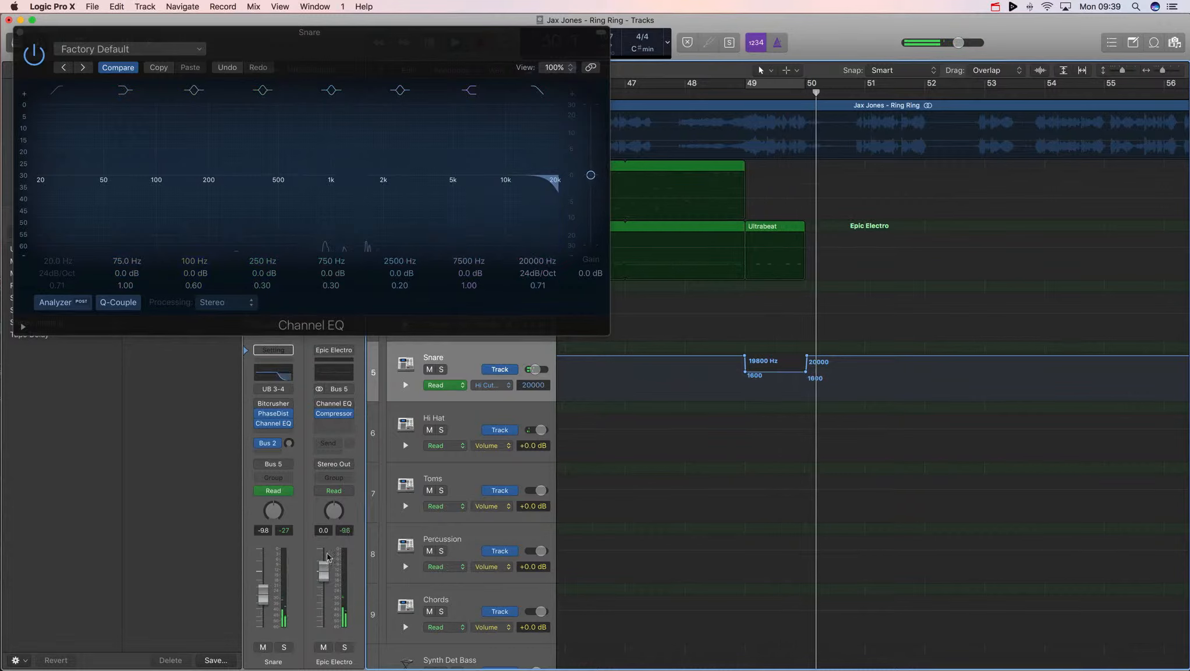
pyautogui.keyDown('alt'); pyautogui.click(252, 599); pyautogui.keyUp('alt')
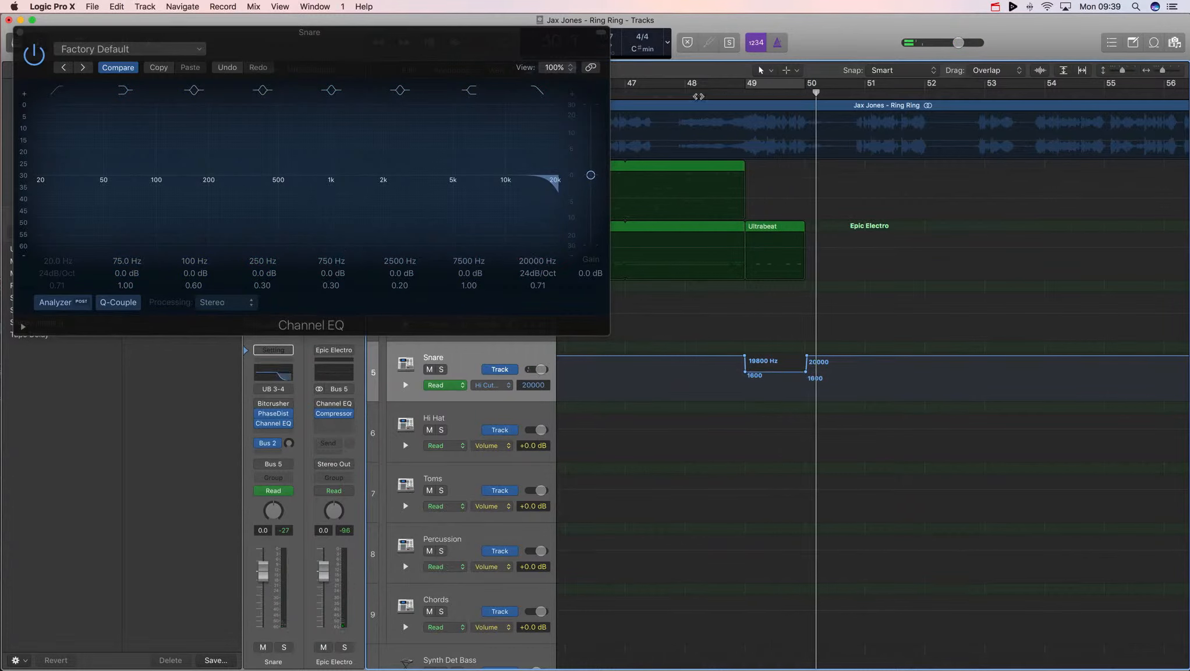
pyautogui.doubleClick(698, 94)
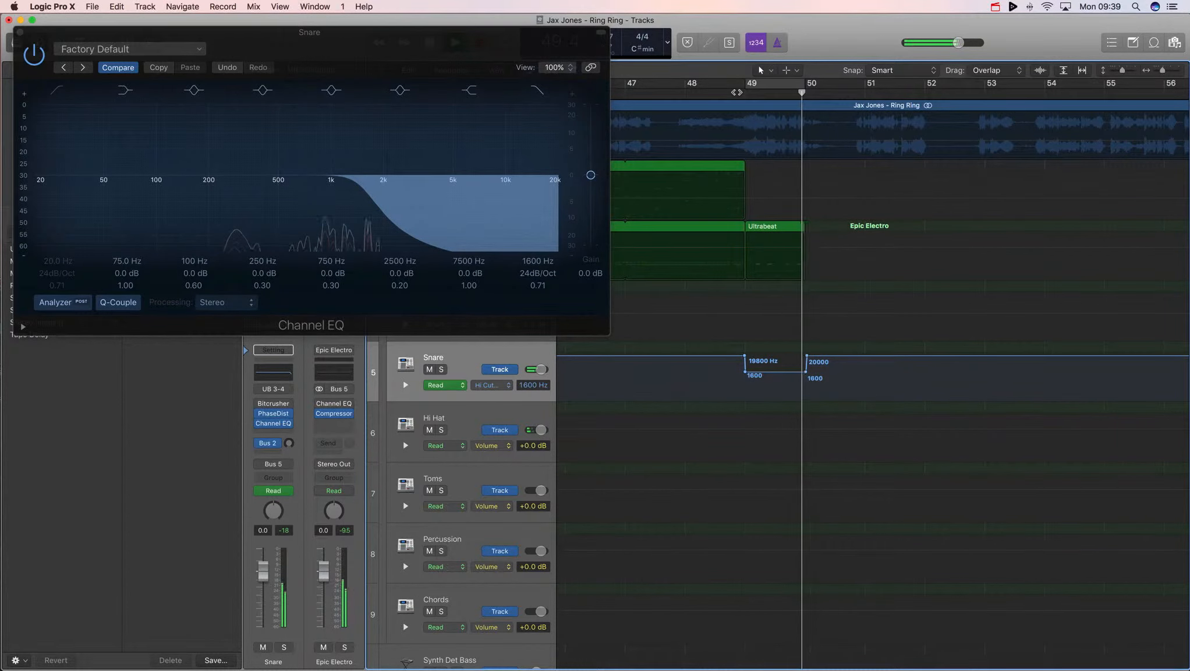
pyautogui.press('space')
# - Close the Channel EQ window, place the playhead at bar 49 and collapse the Epic Electro track stack
pyautogui.click(19, 32)
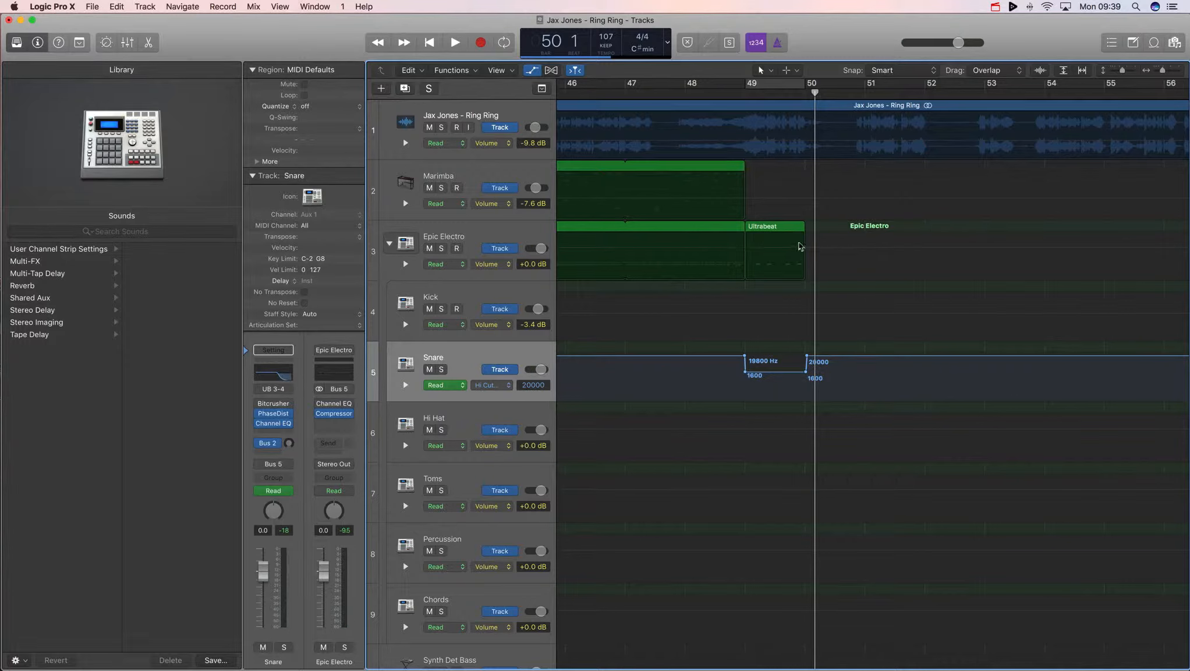
pyautogui.click(737, 91)
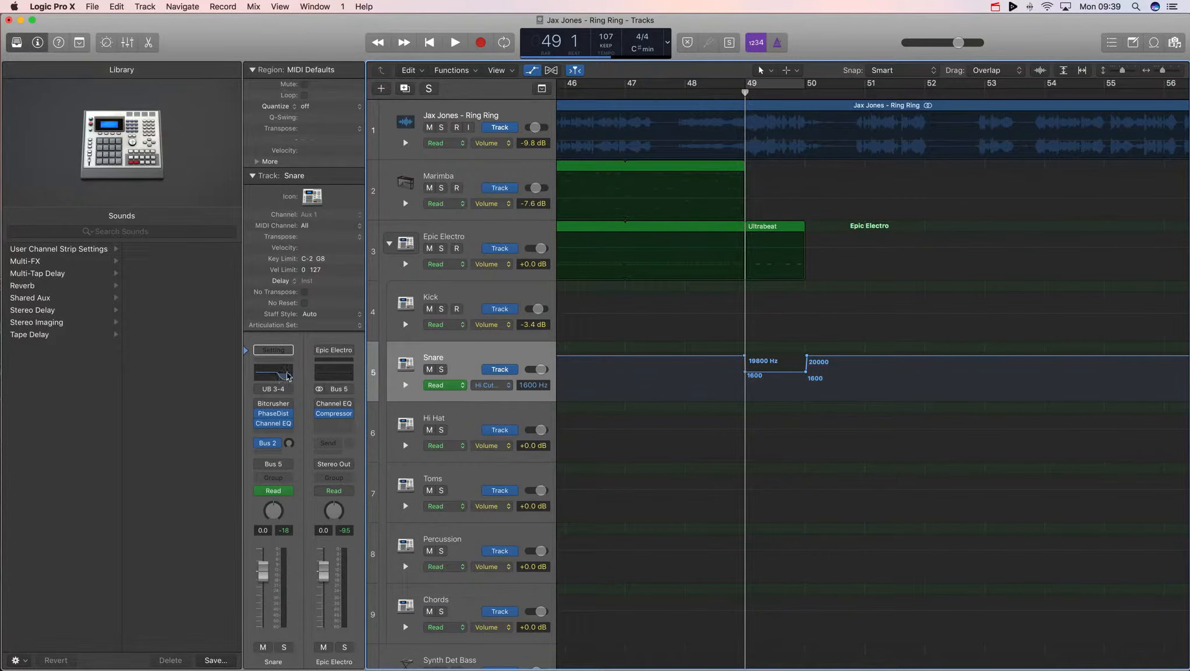
pyautogui.click(389, 247)
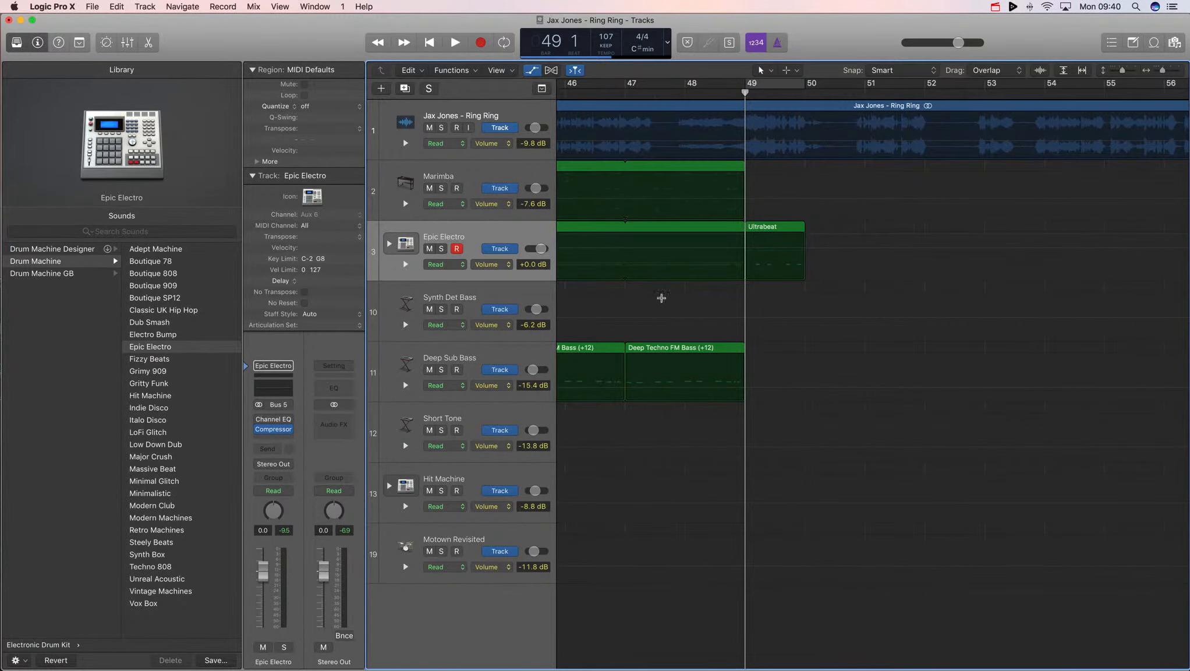
# - Hide automation, zoom out and audition the run into Verse 2 from bar 49
pyautogui.press('a')
pyautogui.press('super+Left')
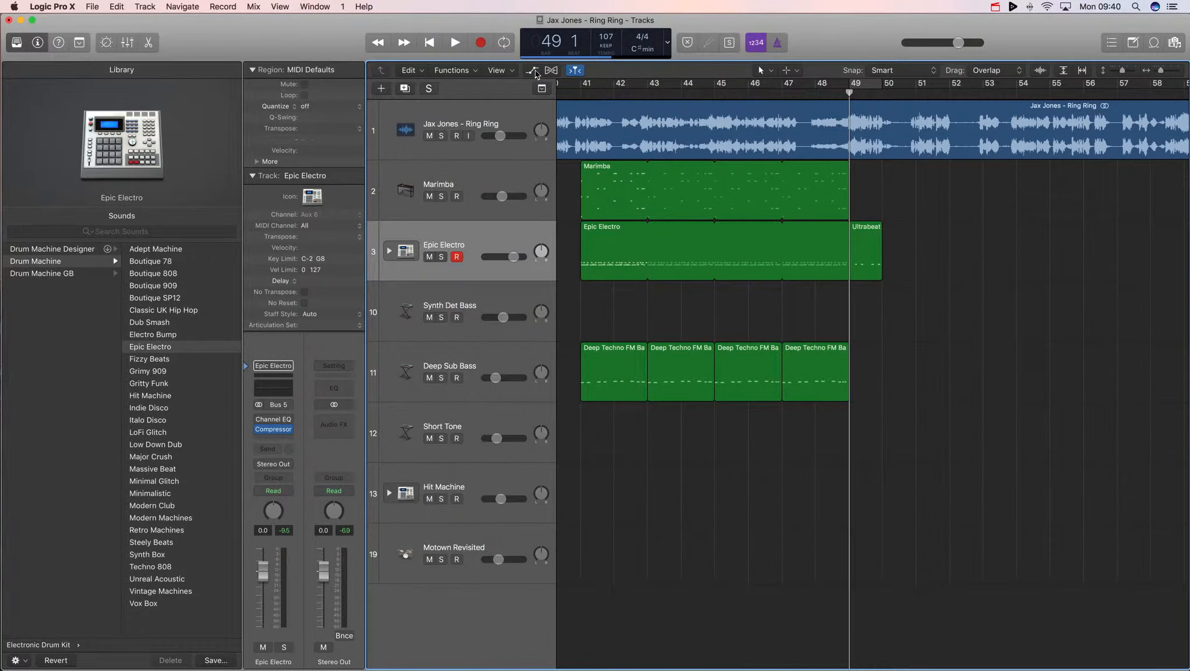
pyautogui.hscroll(-5, 877, 313)
pyautogui.moveTo(922, 435); pyautogui.dragTo(706, 202)
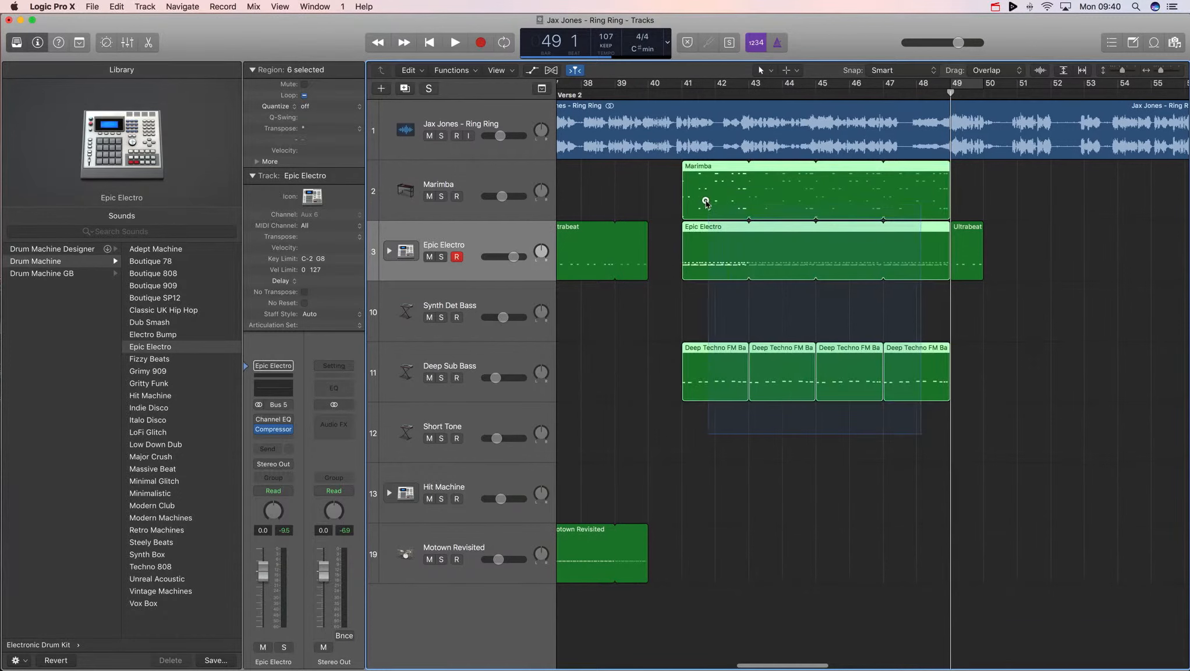
pyautogui.click(850, 334)
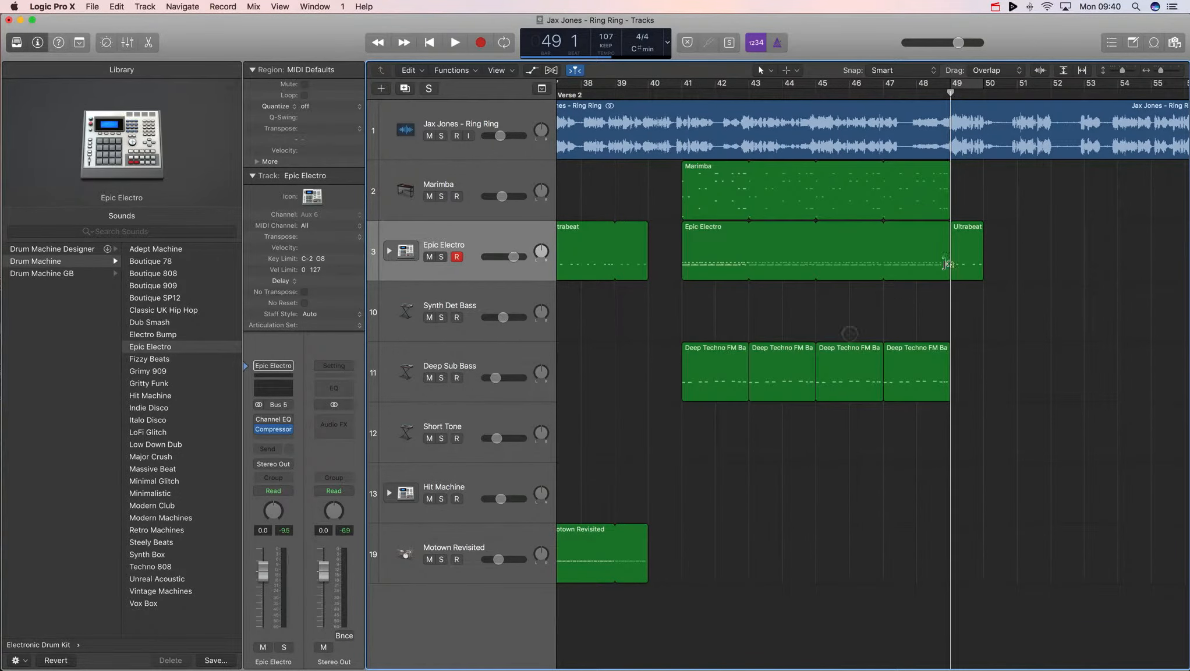
pyautogui.press('space')
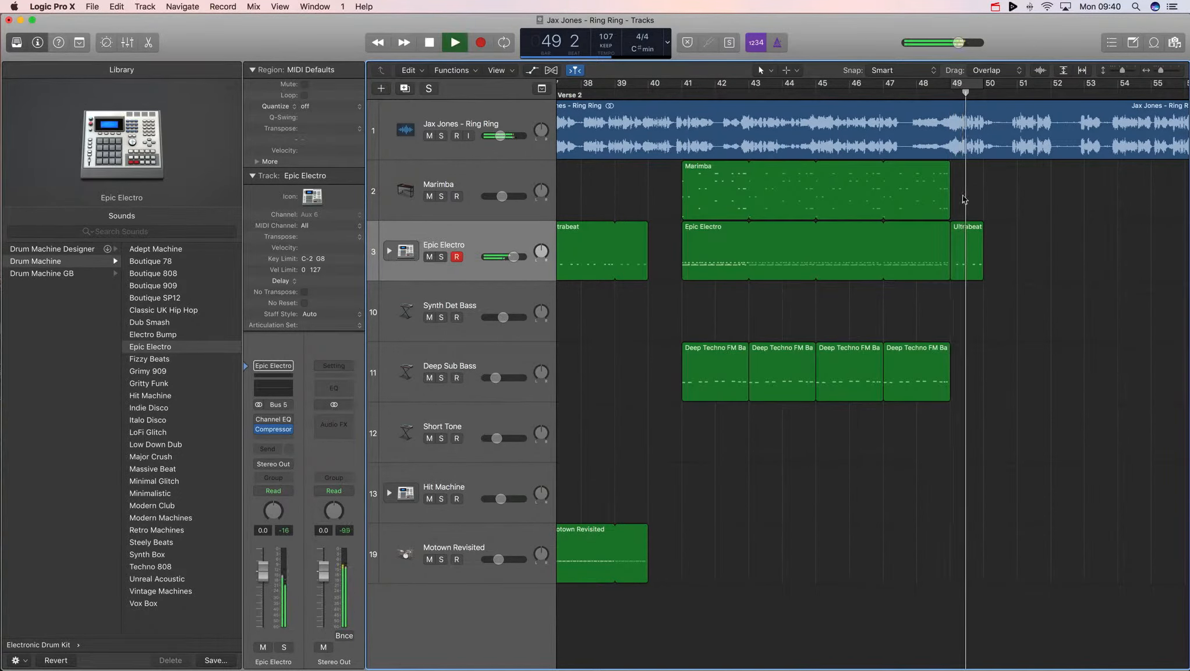
pyautogui.press('space')
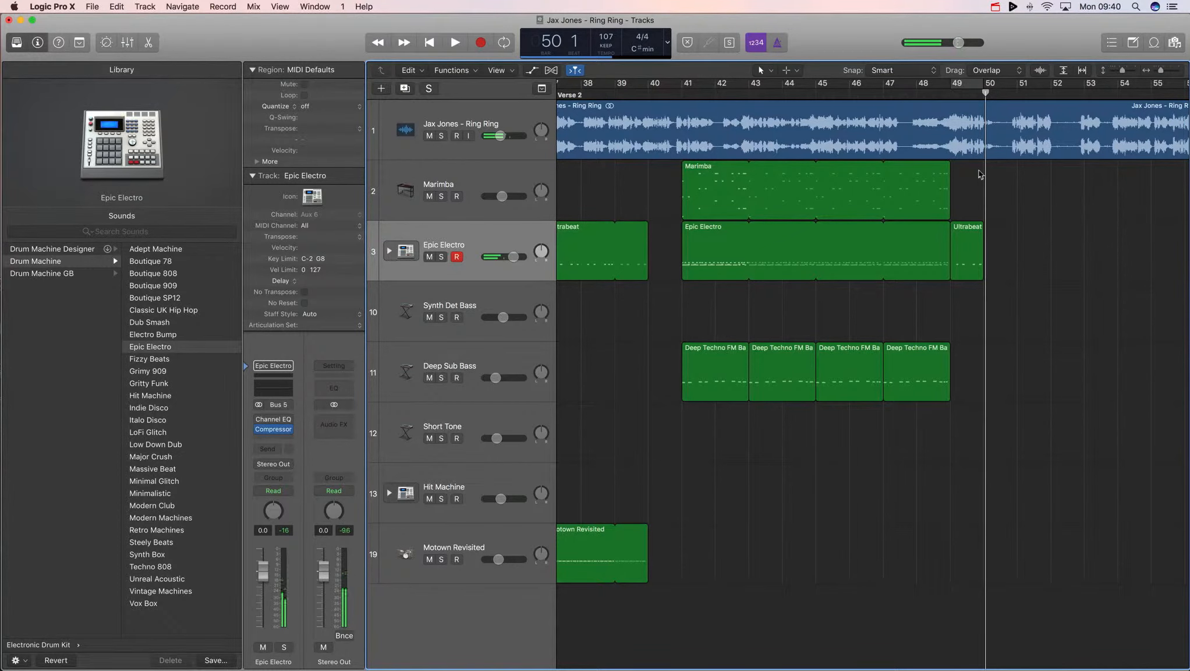
# - Copy the Marimba, Epic Electro and Deep Sub Bass regions from bars 41–49 to start at bar 51, without automation data
pyautogui.click(983, 94)
pyautogui.hscroll(3, 903, 218)
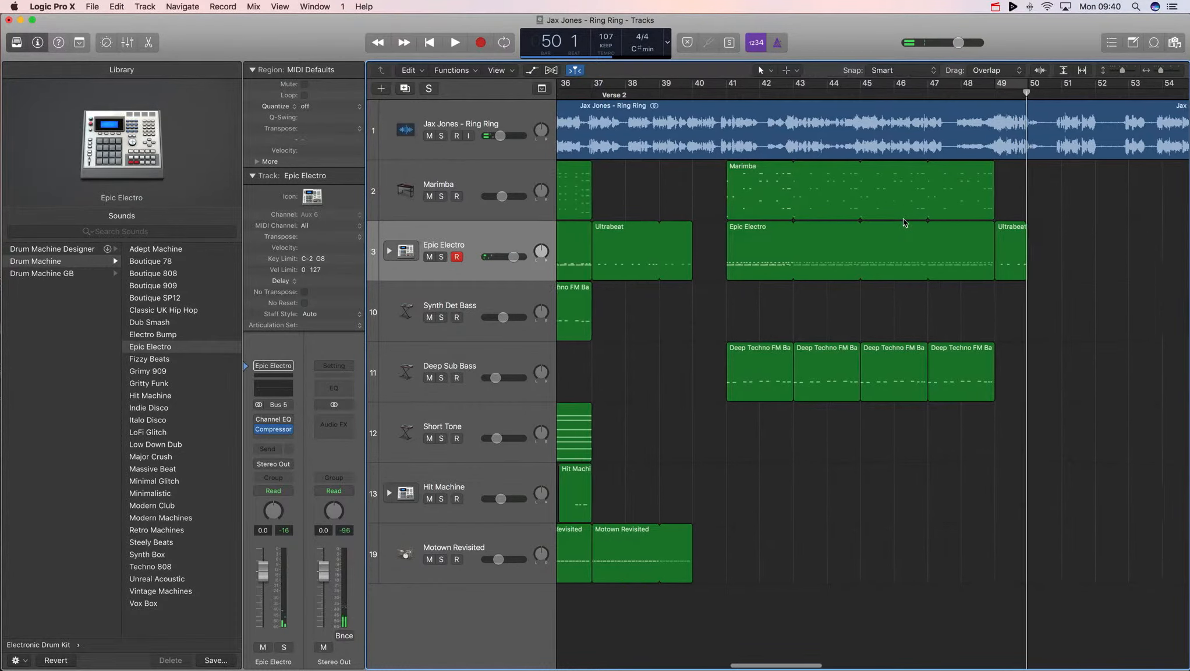
pyautogui.moveTo(649, 438); pyautogui.dragTo(996, 219)
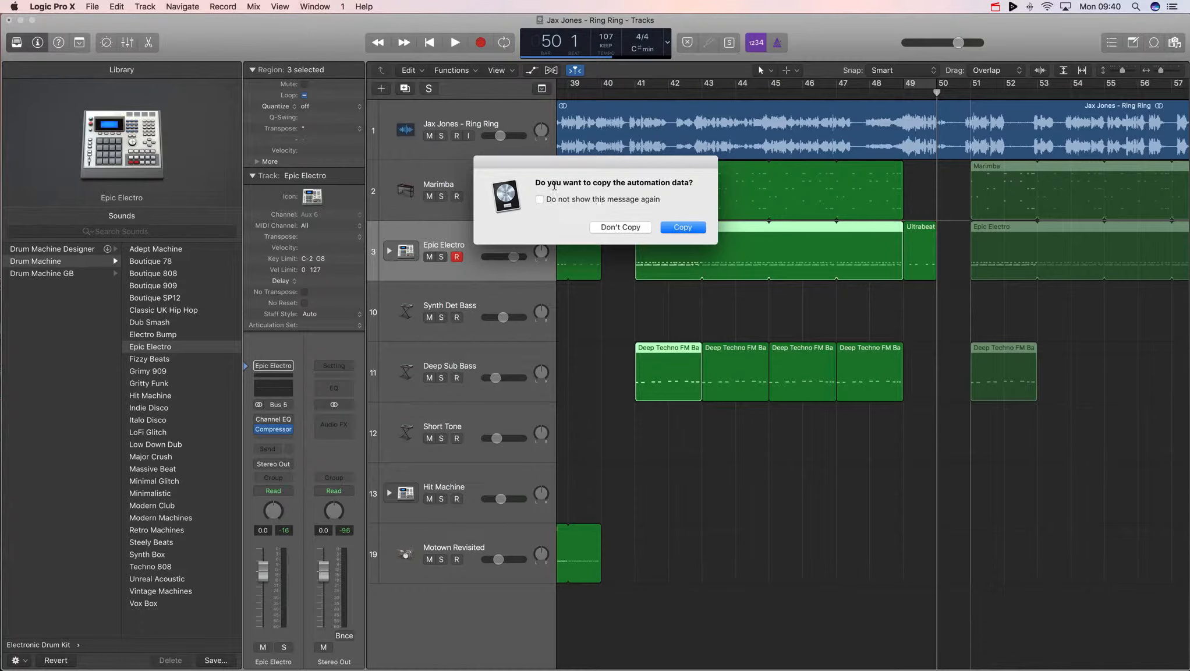
pyautogui.click(618, 227)
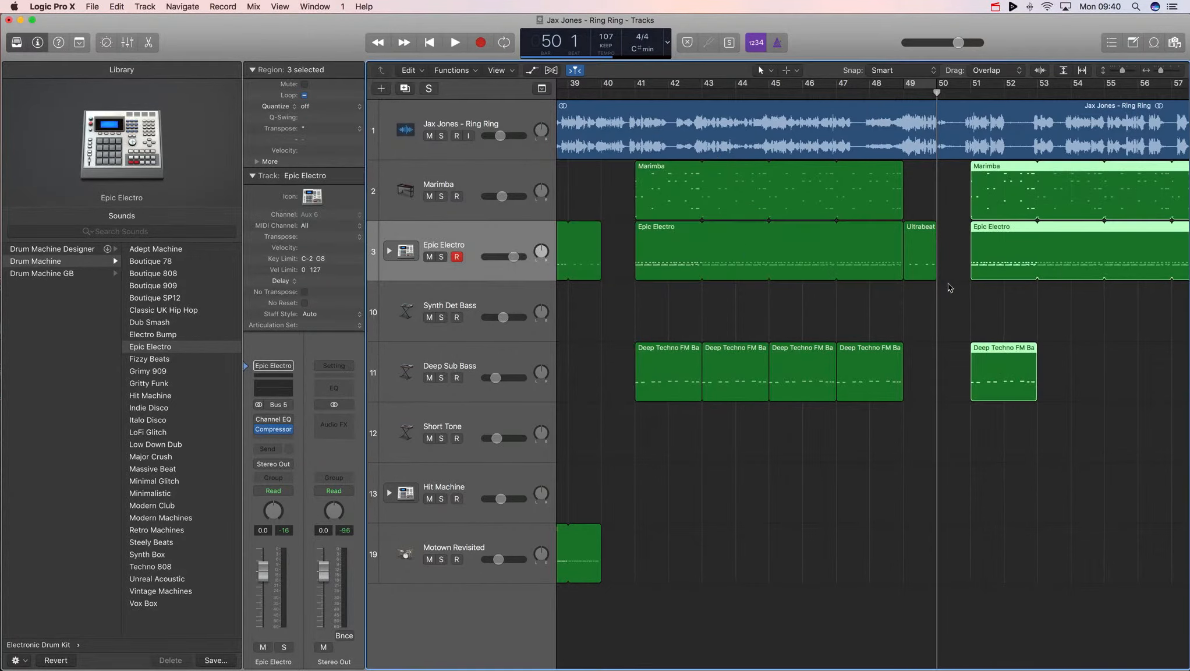
# - Split the copied regions at bars 52 and 53 with the Scissors tool
pyautogui.hscroll(6, 948, 285)
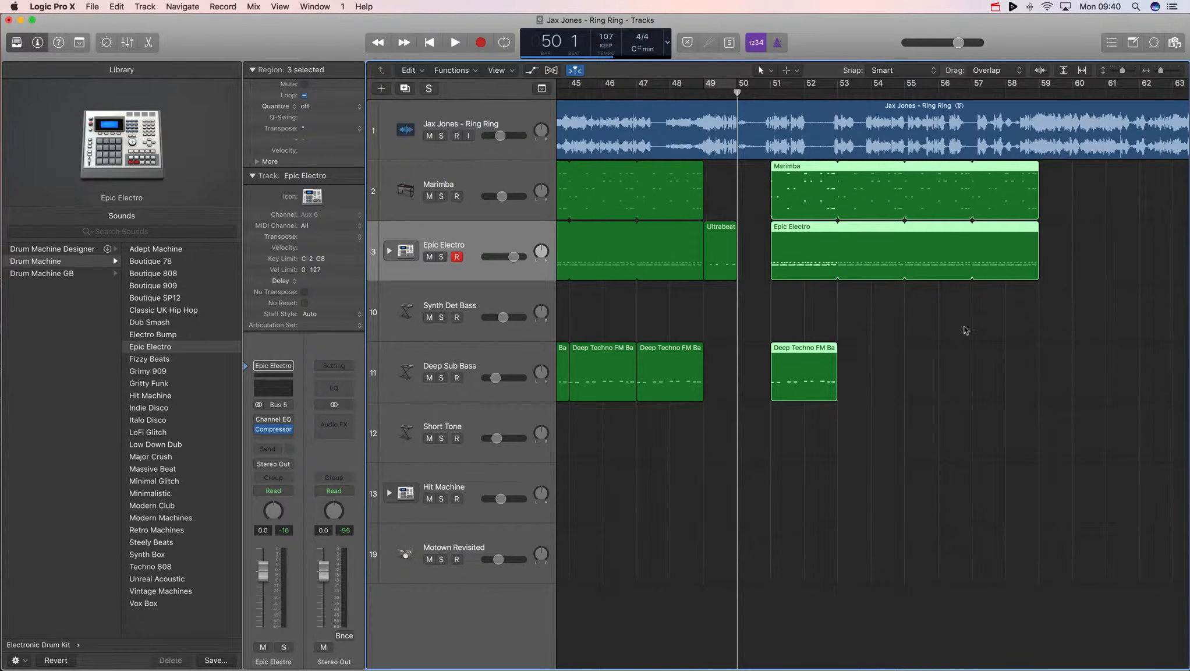
pyautogui.press('a')
pyautogui.press('a')
pyautogui.click(820, 295)
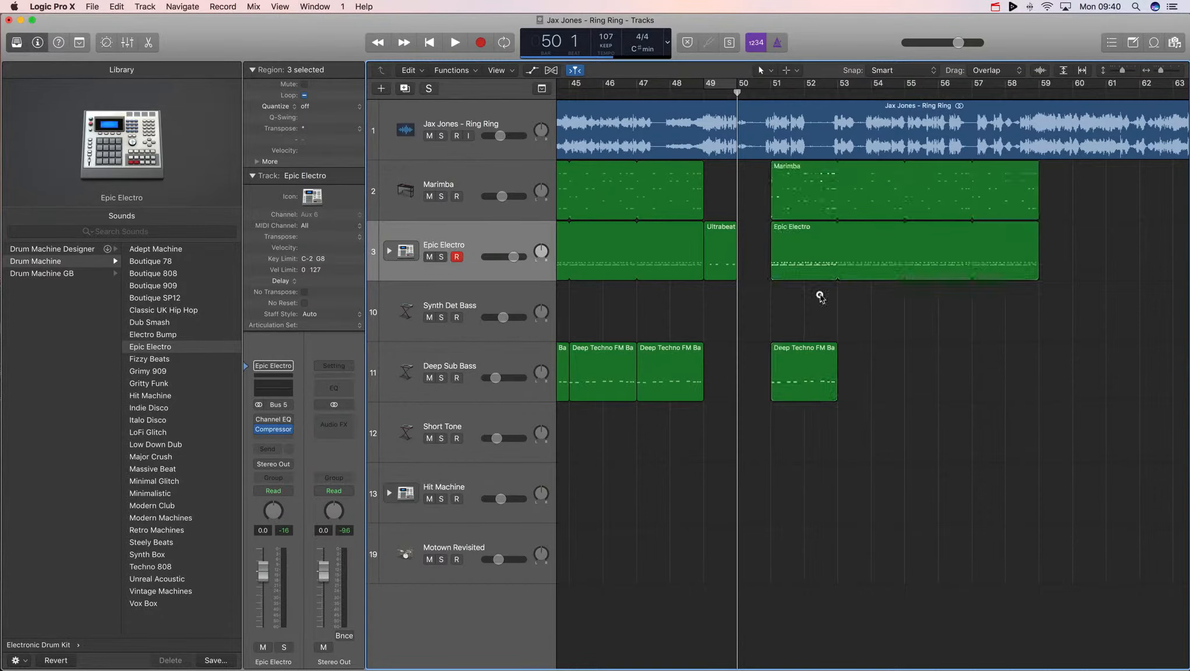
pyautogui.press('t')
pyautogui.click(839, 350)
pyautogui.hscroll(-3, 805, 316)
pyautogui.moveTo(884, 433); pyautogui.dragTo(871, 192)
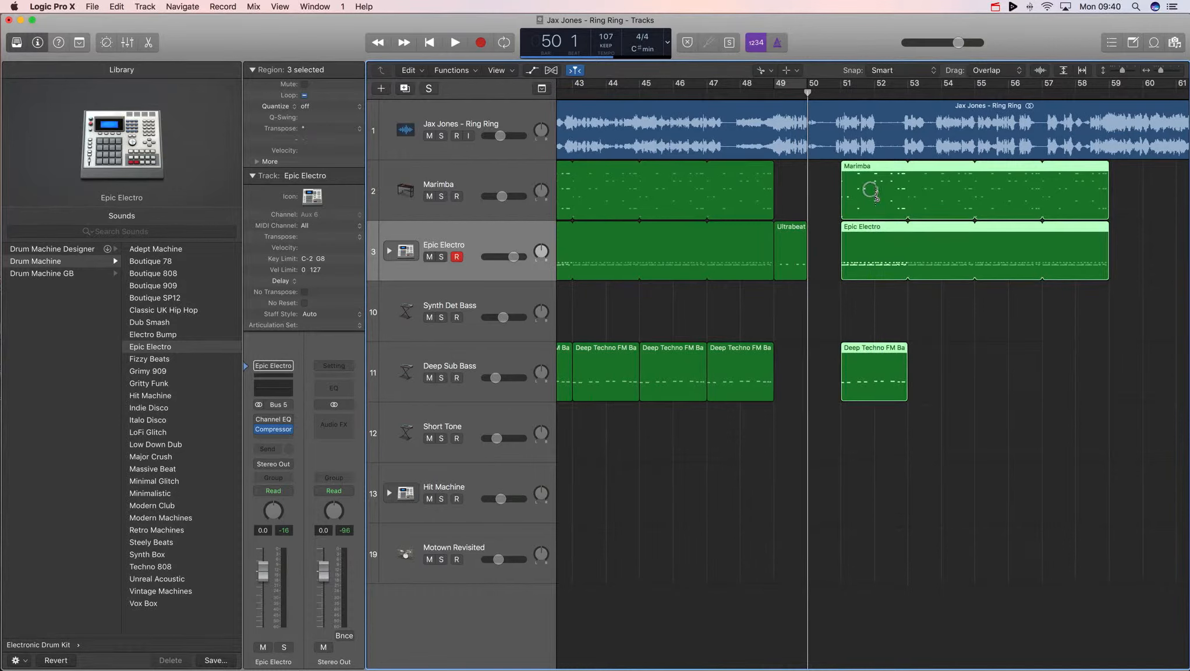
pyautogui.click(871, 192)
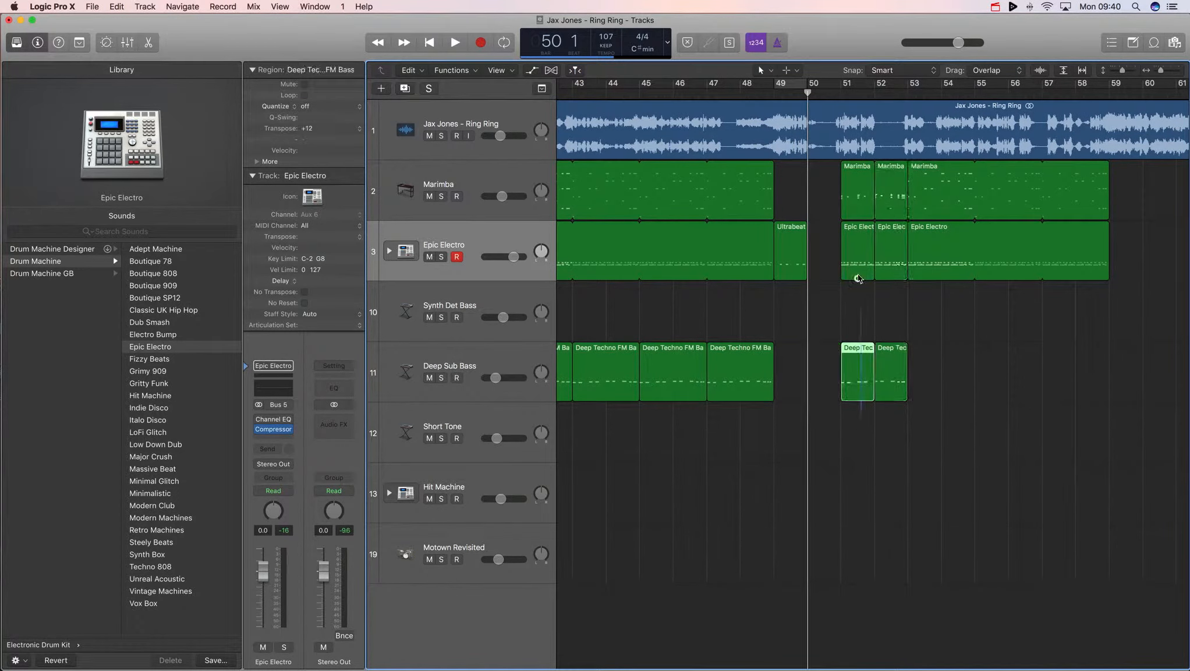
# - Copy the bar-51 slices of the three tracks to bar 50, without automation data
pyautogui.moveTo(859, 204); pyautogui.dragTo(827, 205)
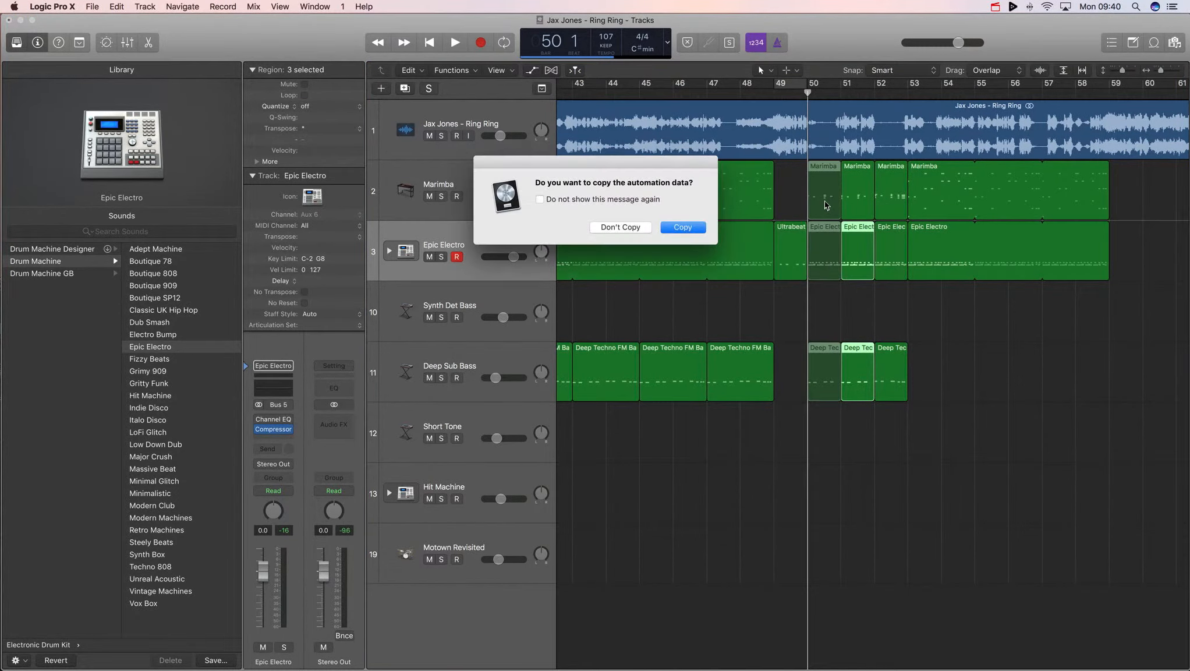
pyautogui.click(629, 227)
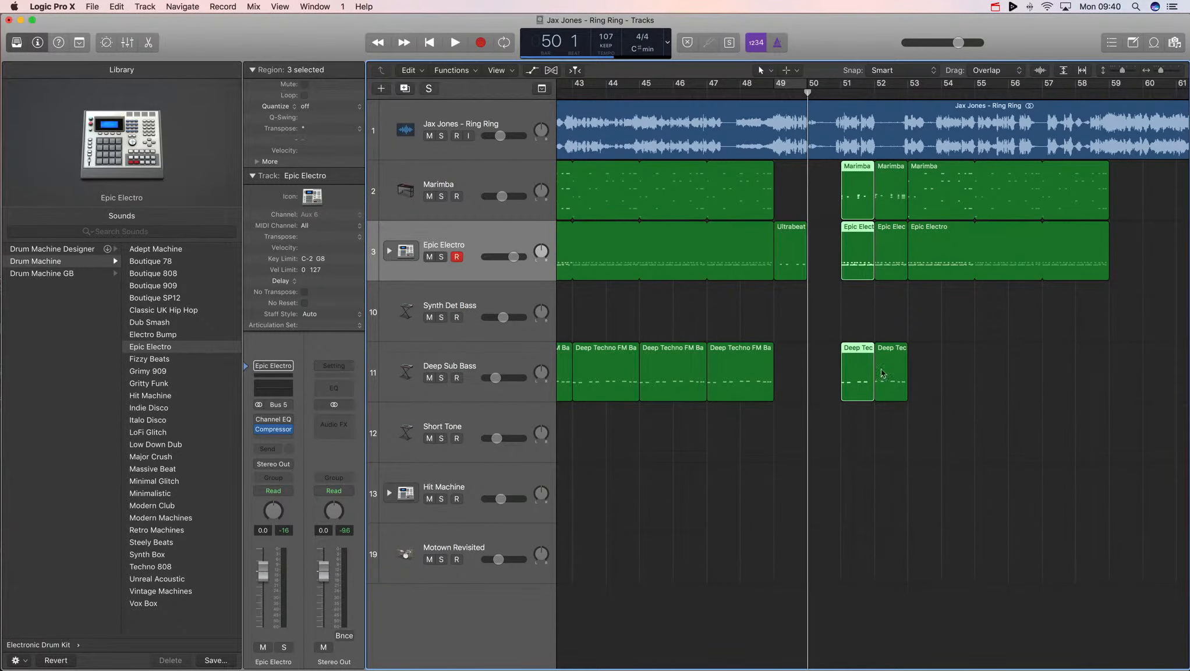
pyautogui.moveTo(884, 459); pyautogui.dragTo(831, 207)
pyautogui.hscroll(-1, 885, 192)
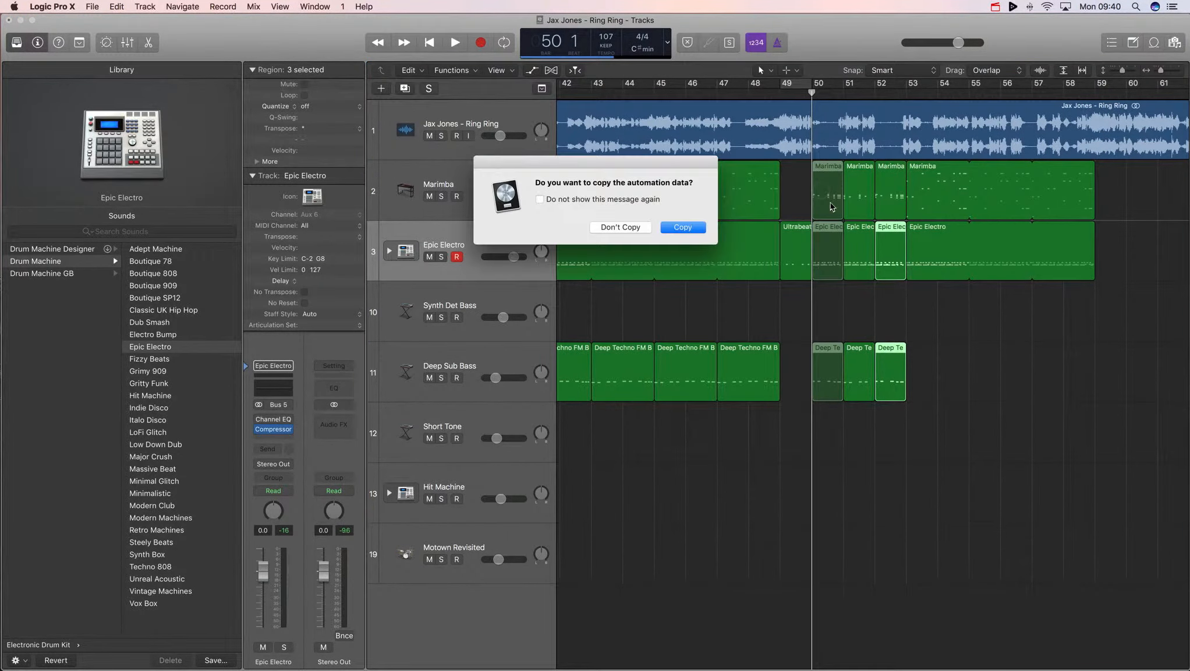
pyautogui.click(622, 226)
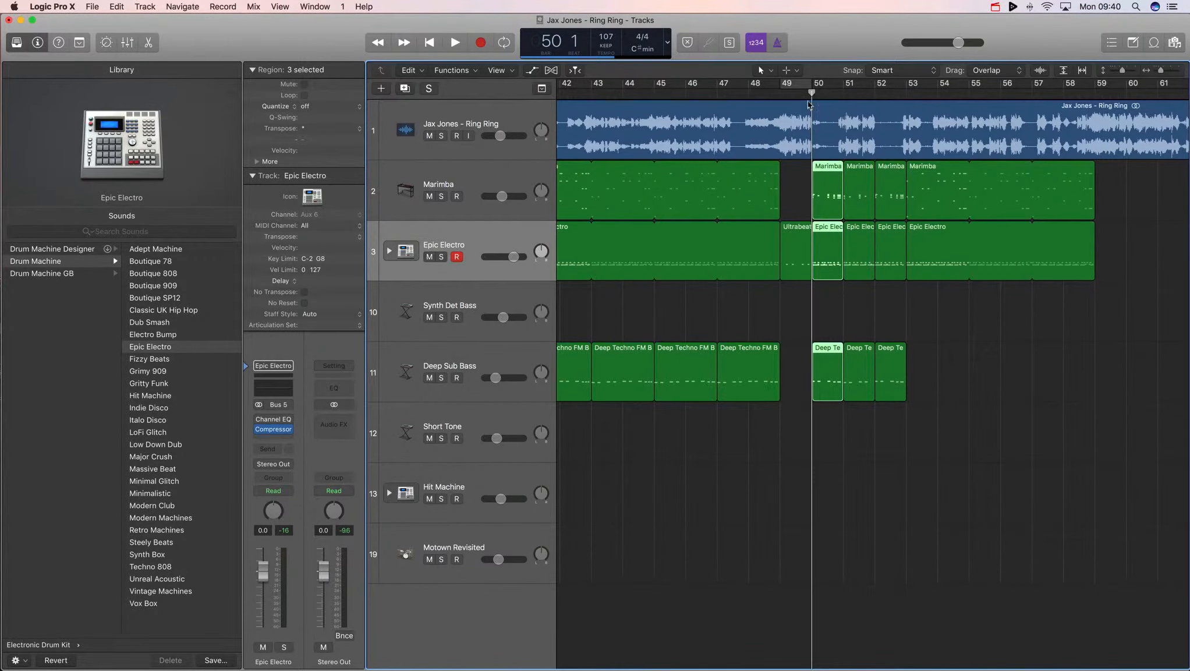
# - Audition the transition from bar 49
pyautogui.click(779, 93)
pyautogui.press('space')
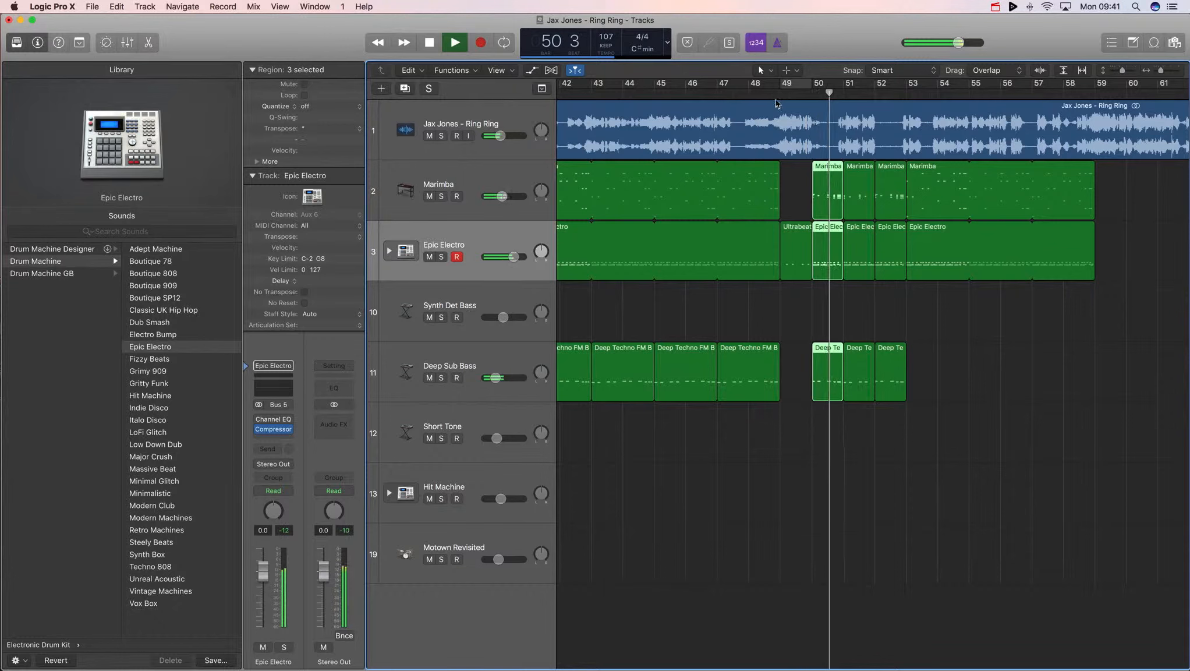
pyautogui.press('space')
# - Delete the bar-50 slices and undo the last edit
pyautogui.press('Delete')
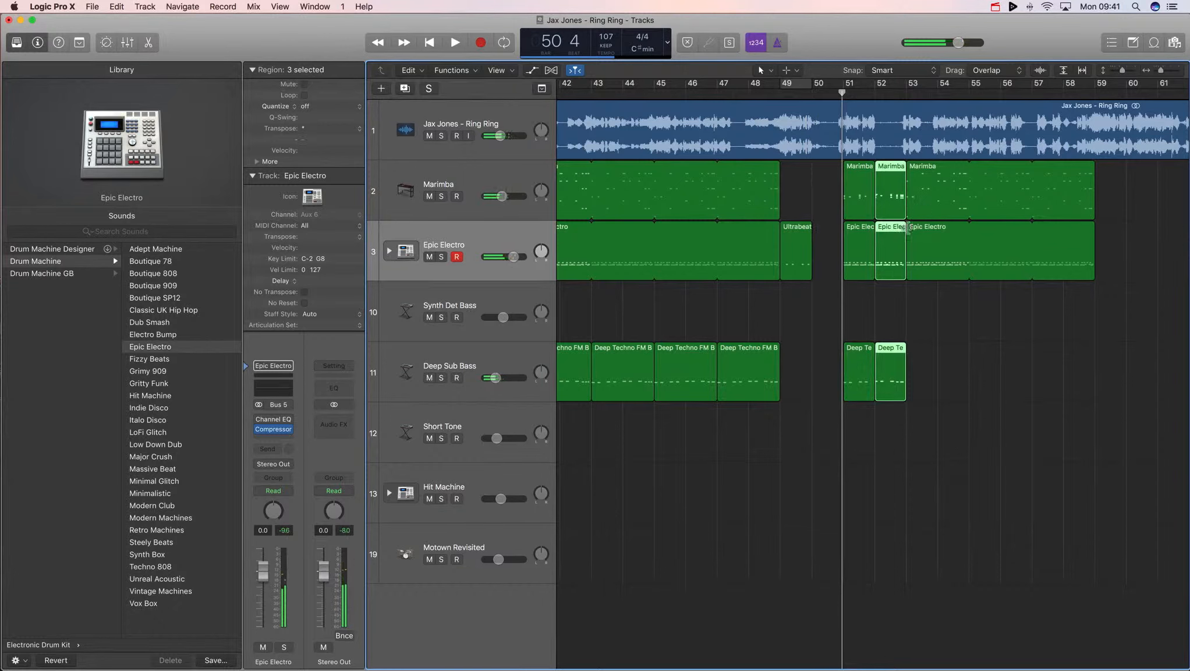
pyautogui.click(874, 303)
pyautogui.press('super+z')
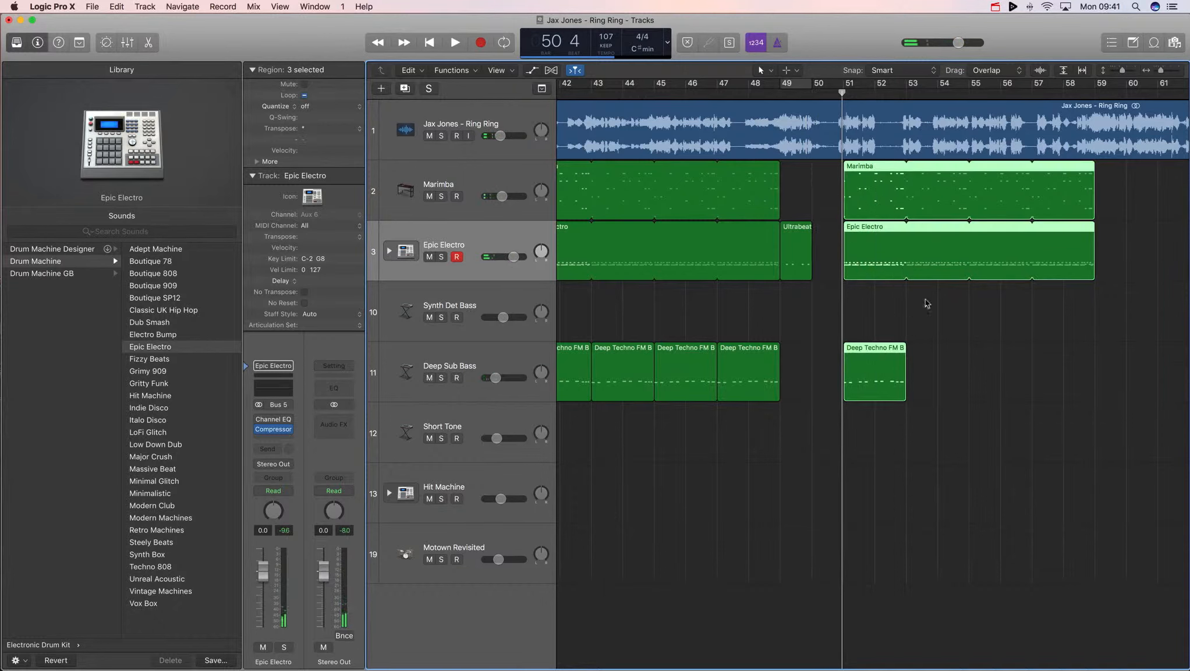
# - Split the copied Marimba, Epic Electro and Deep Sub Bass regions at bar 52 with the Scissors tool
pyautogui.moveTo(854, 96)
pyautogui.mouseDown()
pyautogui.moveTo(875, 94)
pyautogui.moveTo(804, 95)
pyautogui.moveTo(874, 94)
pyautogui.mouseUp()
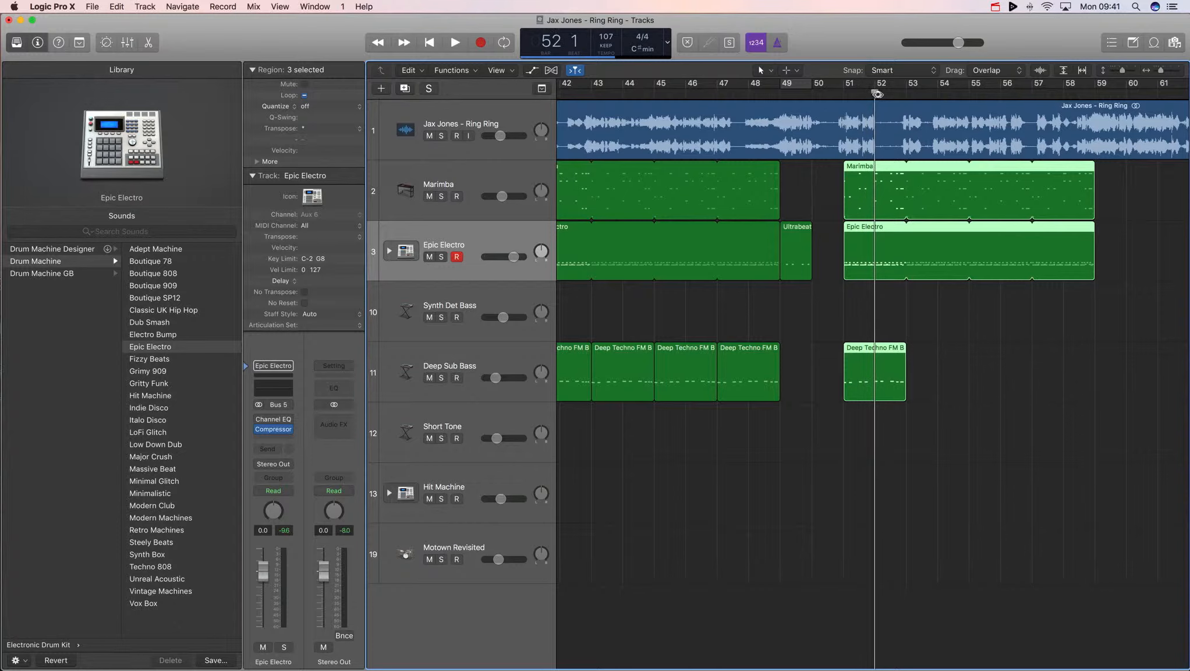
pyautogui.press('t')
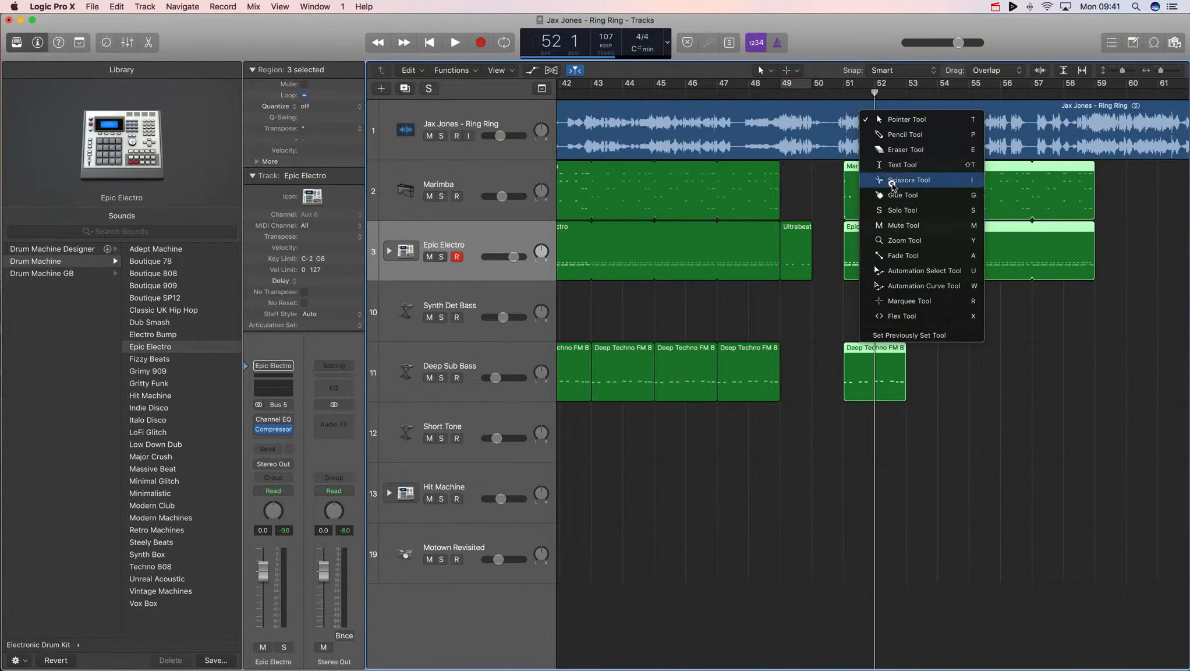
pyautogui.click(894, 181)
pyautogui.moveTo(877, 443); pyautogui.dragTo(841, 199)
pyautogui.press('t')
pyautogui.click(868, 210)
pyautogui.click(621, 227)
pyautogui.click(992, 382)
pyautogui.moveTo(885, 371); pyautogui.dragTo(866, 195)
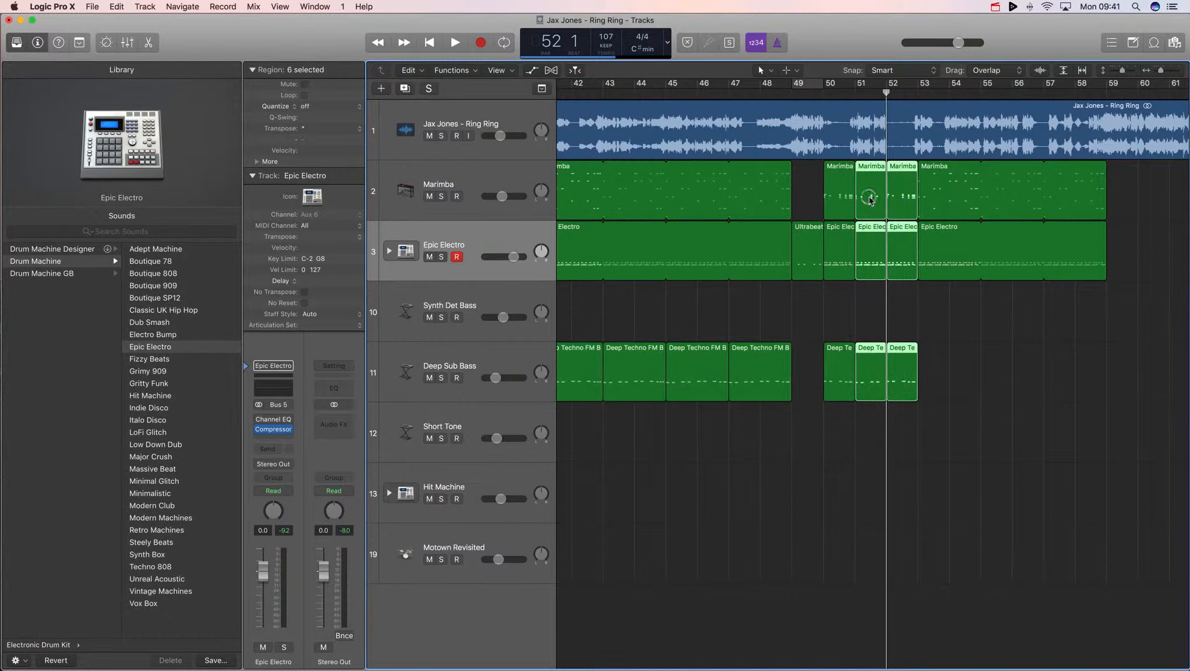
pyautogui.press('t')
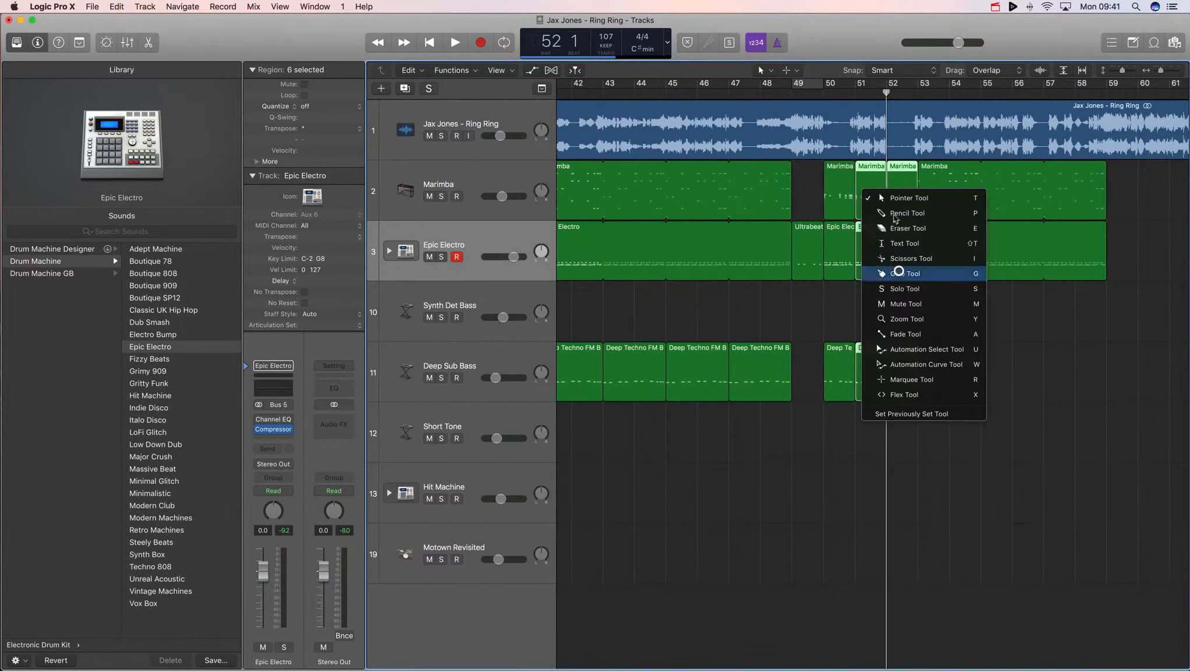
pyautogui.click(904, 273)
pyautogui.click(884, 196)
pyautogui.press('super+z')
pyautogui.click(994, 309)
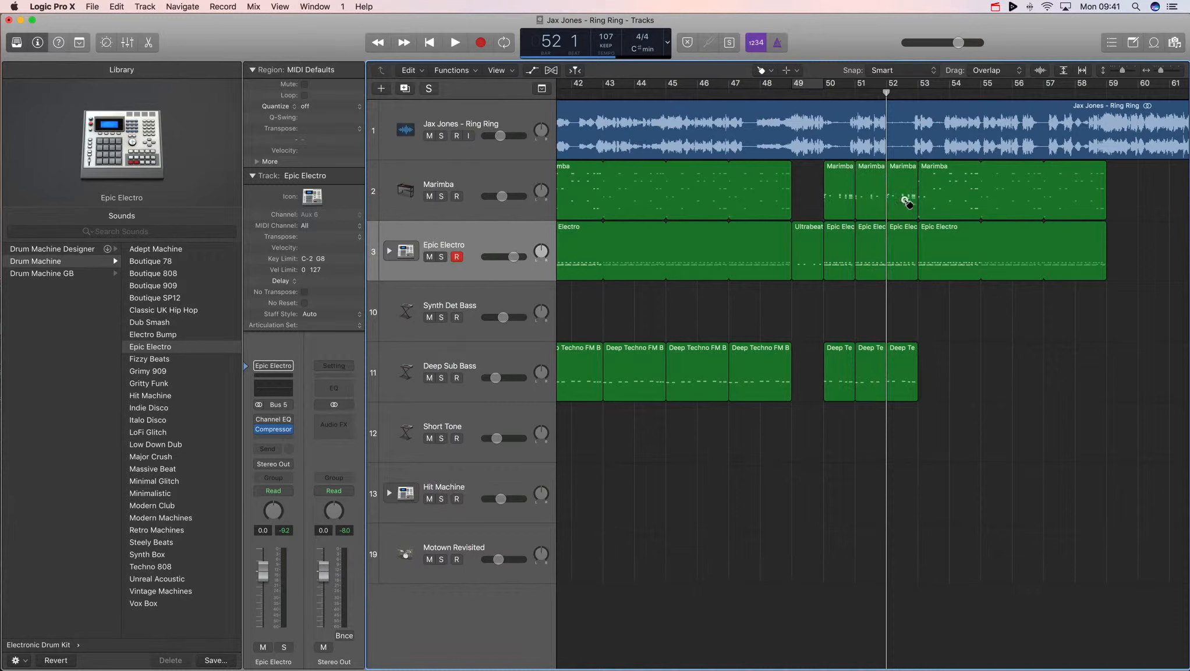
# - Glue the bar-51 and bar-52 slices together on the Marimba, Epic Electro and Deep Sub Bass tracks with the Glue tool
pyautogui.moveTo(903, 200); pyautogui.dragTo(867, 198)
pyautogui.moveTo(897, 236); pyautogui.dragTo(876, 243)
pyautogui.moveTo(907, 384); pyautogui.dragTo(863, 384)
pyautogui.press('t')
pyautogui.press('t')
pyautogui.click(1005, 344)
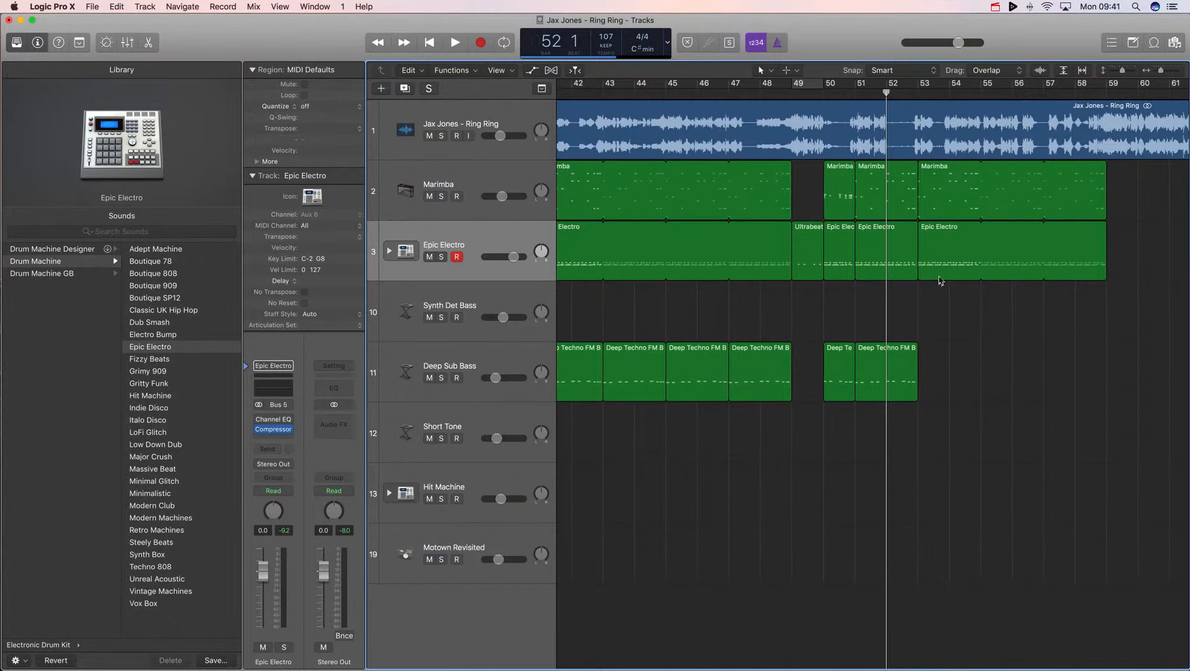
# - Delete the Marimba and Epic Electro regions after bar 53, erasing their automation, and select the three looped bar-51 regions
pyautogui.moveTo(985, 300); pyautogui.dragTo(947, 204)
pyautogui.press('Delete')
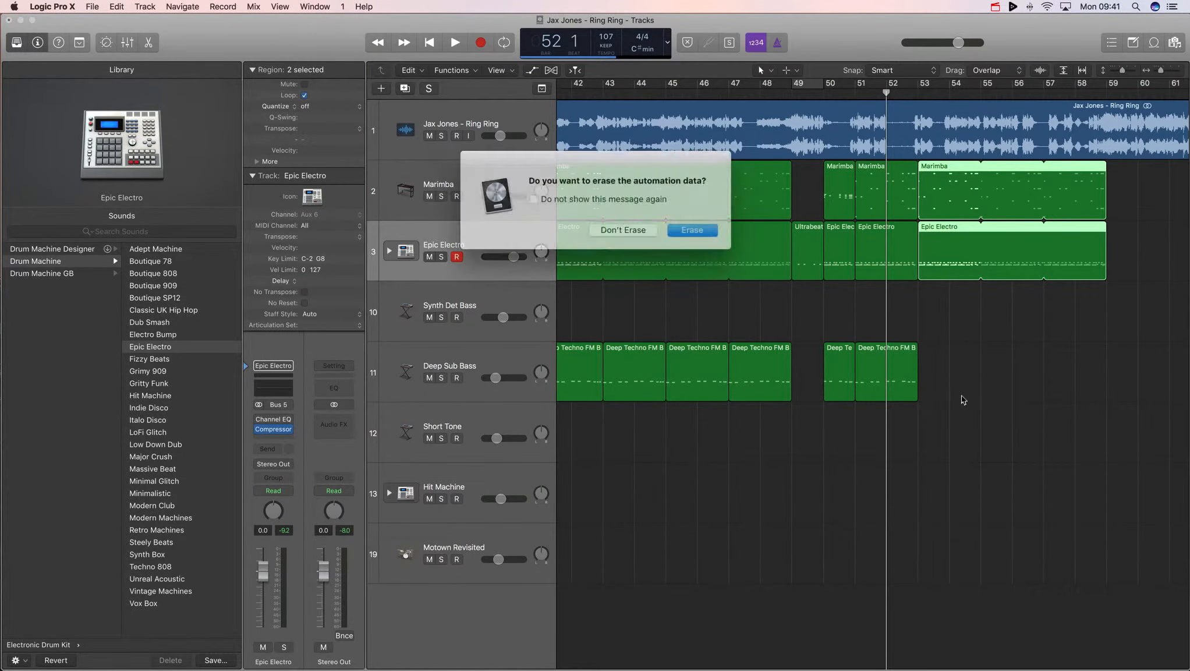
pyautogui.press('Return')
pyautogui.moveTo(974, 410)
pyautogui.mouseDown()
pyautogui.moveTo(895, 230)
pyautogui.moveTo(911, 186)
pyautogui.moveTo(1042, 183)
pyautogui.mouseUp()
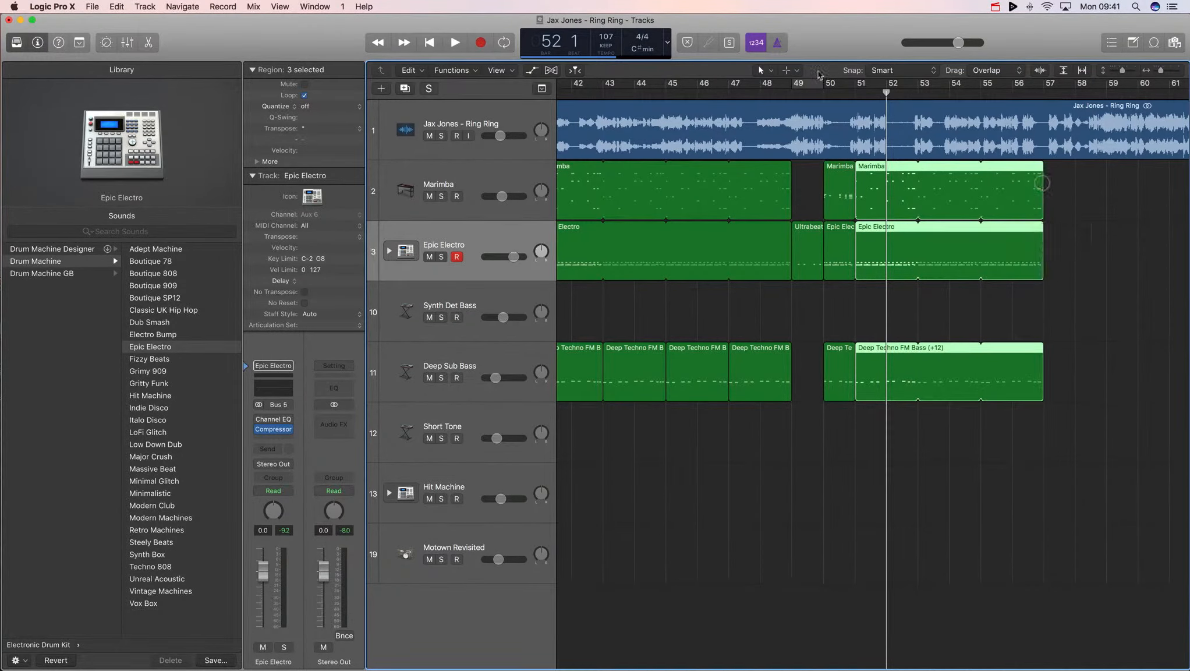
# - Audition the transition from bar 50
pyautogui.press('space')
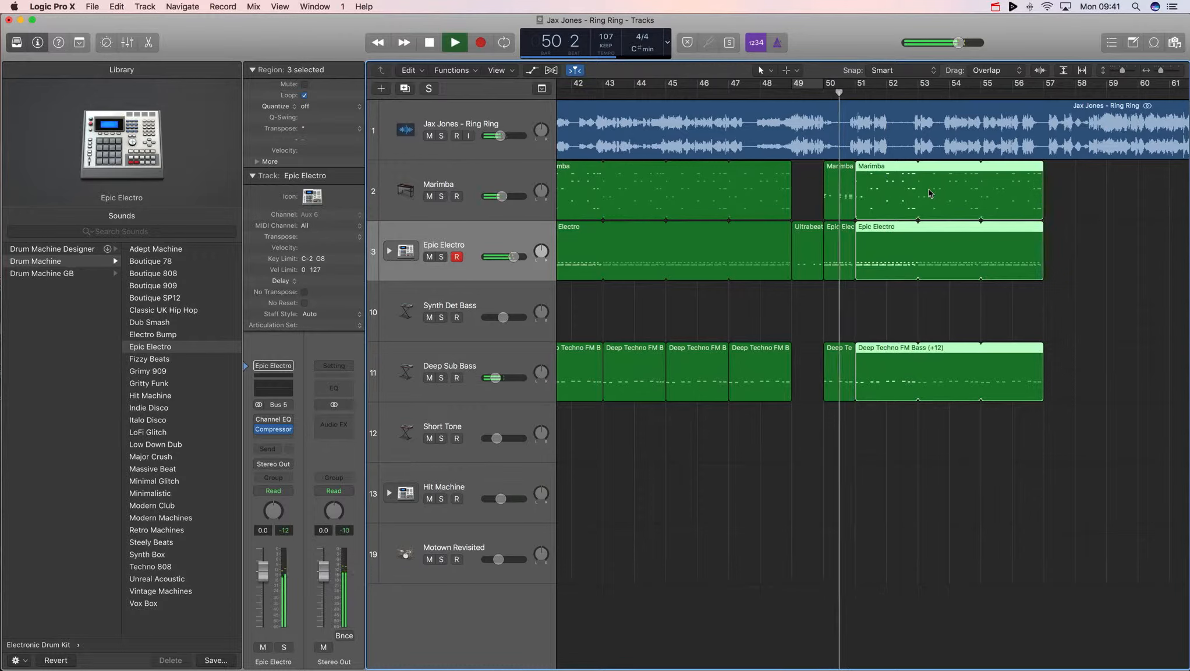
pyautogui.press('space')
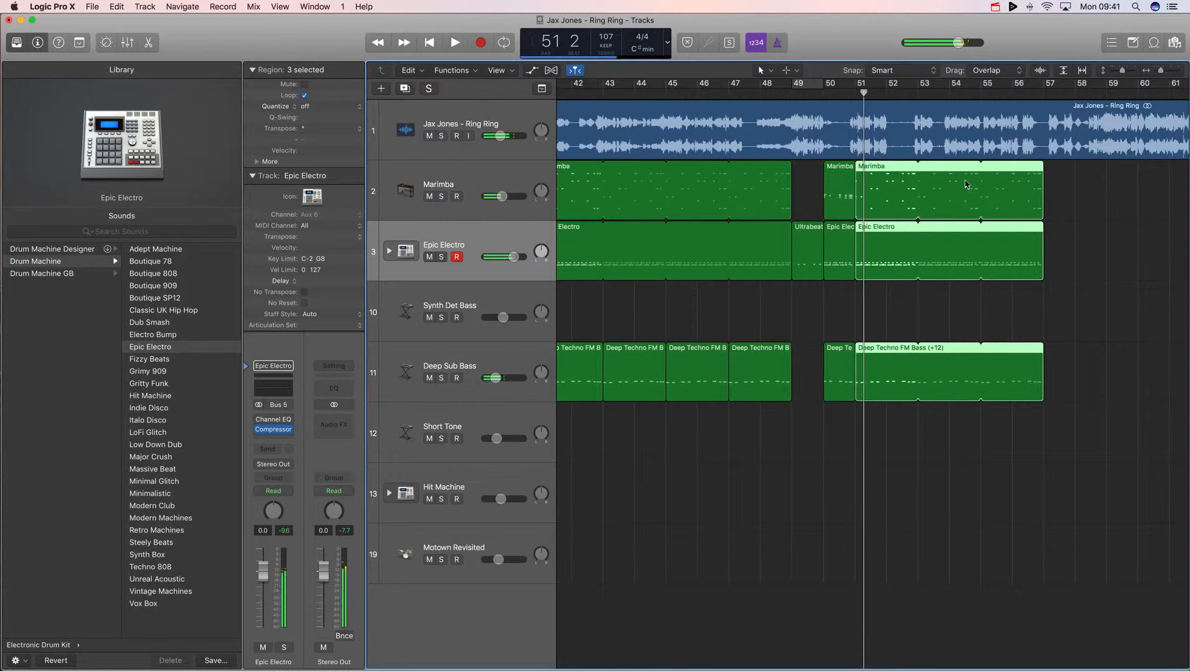
pyautogui.hscroll(2, 949, 186)
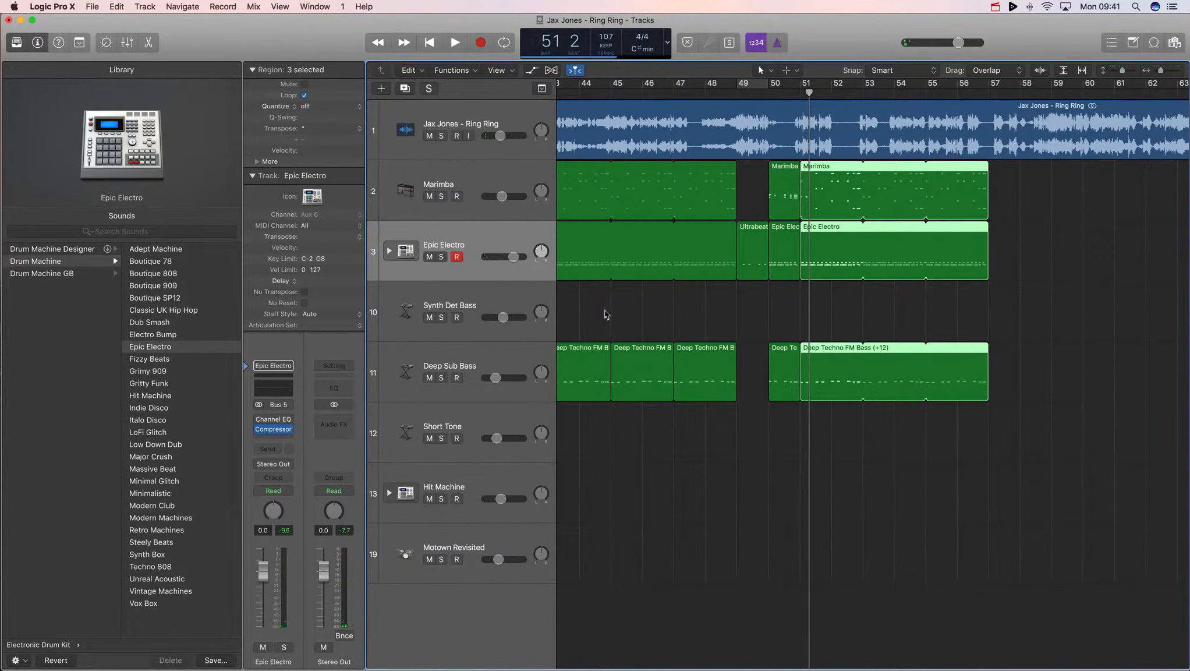
# - Switch to Chrome and play the original Ring Ring video from about 2:08 for reference, then return
pyautogui.press('super+Tab')
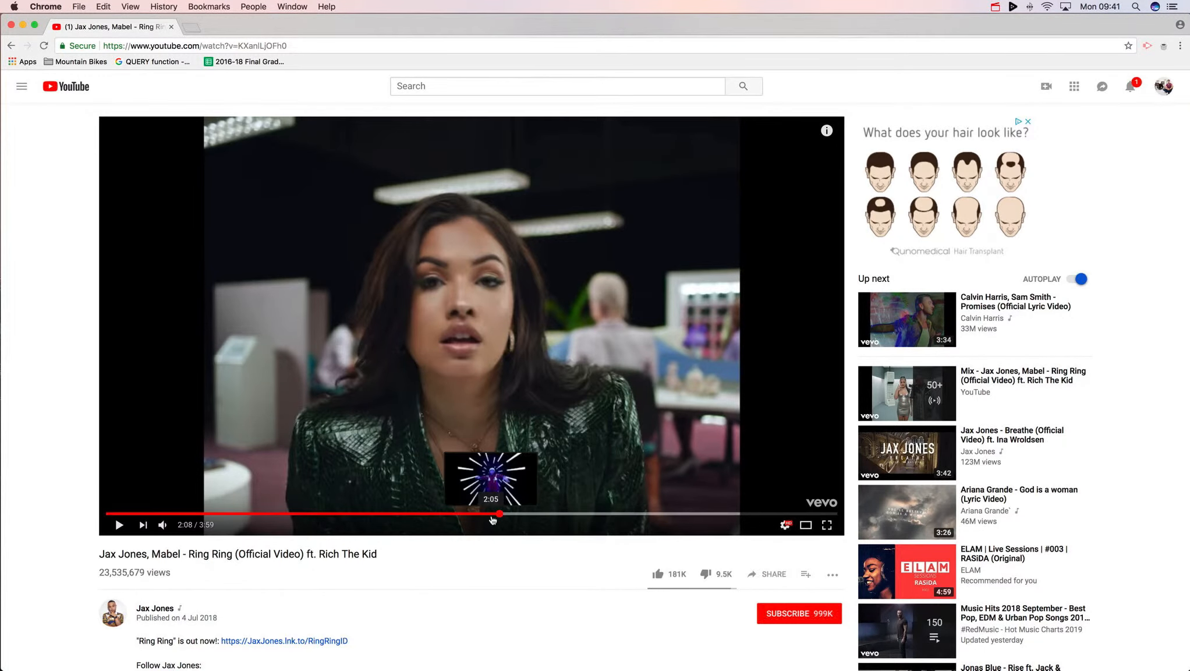
pyautogui.click(520, 489)
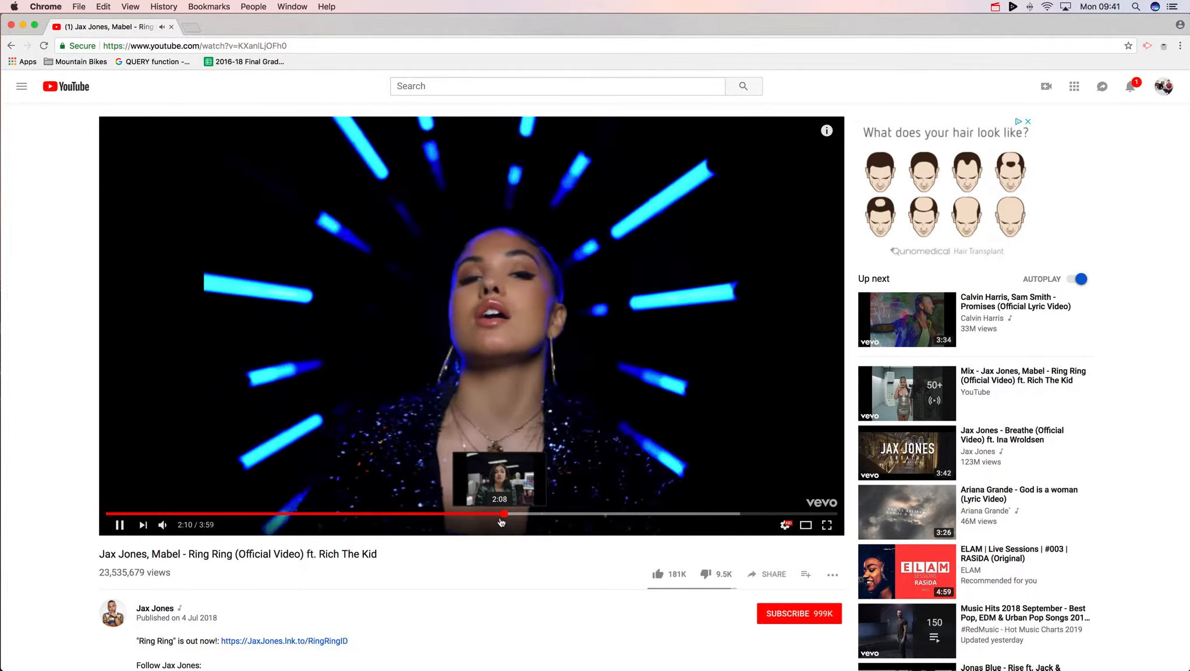
pyautogui.click(513, 439)
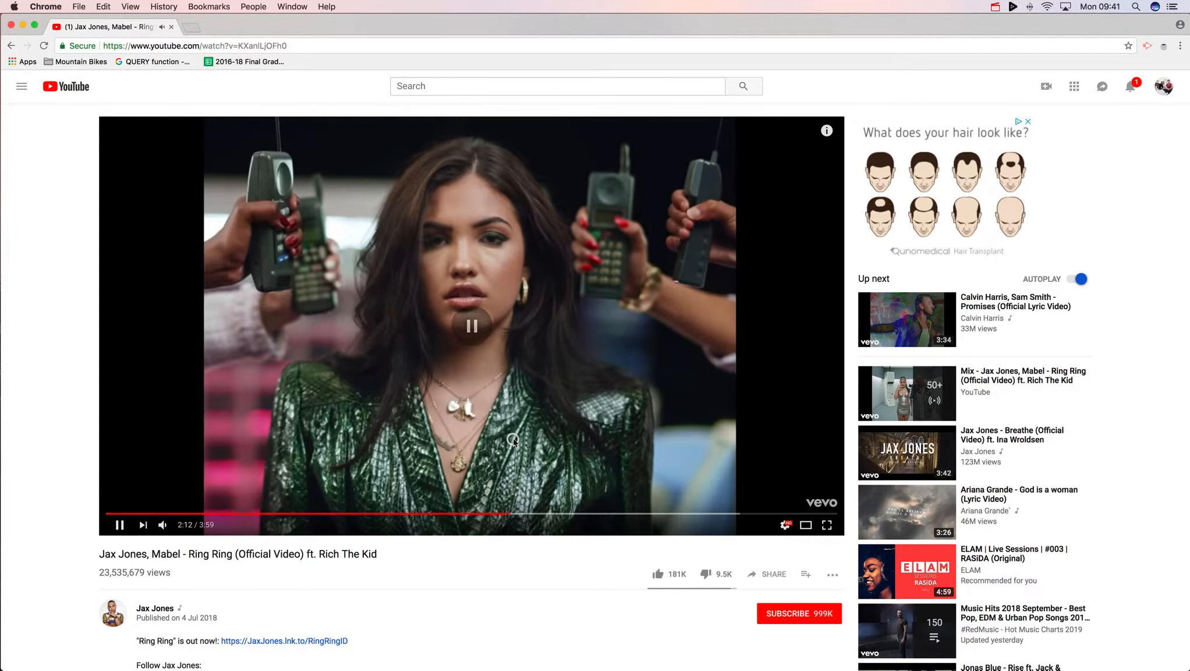
pyautogui.press('super+Tab')
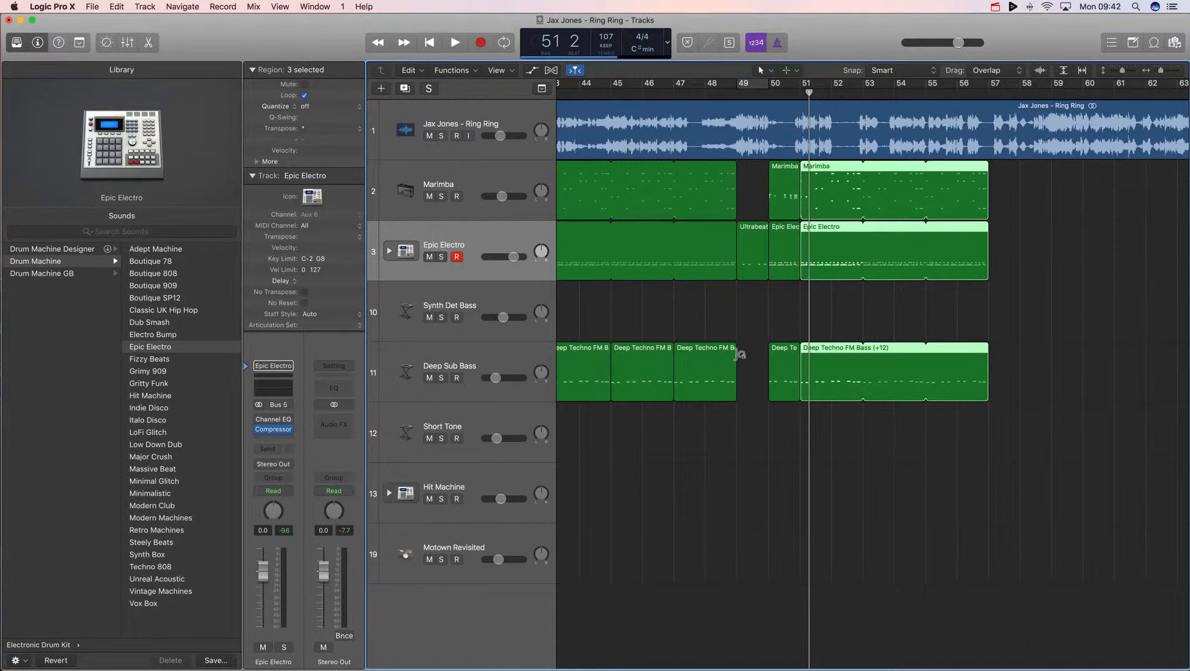
# - Add a new software instrument track below Synth Det Bass
pyautogui.click(478, 308)
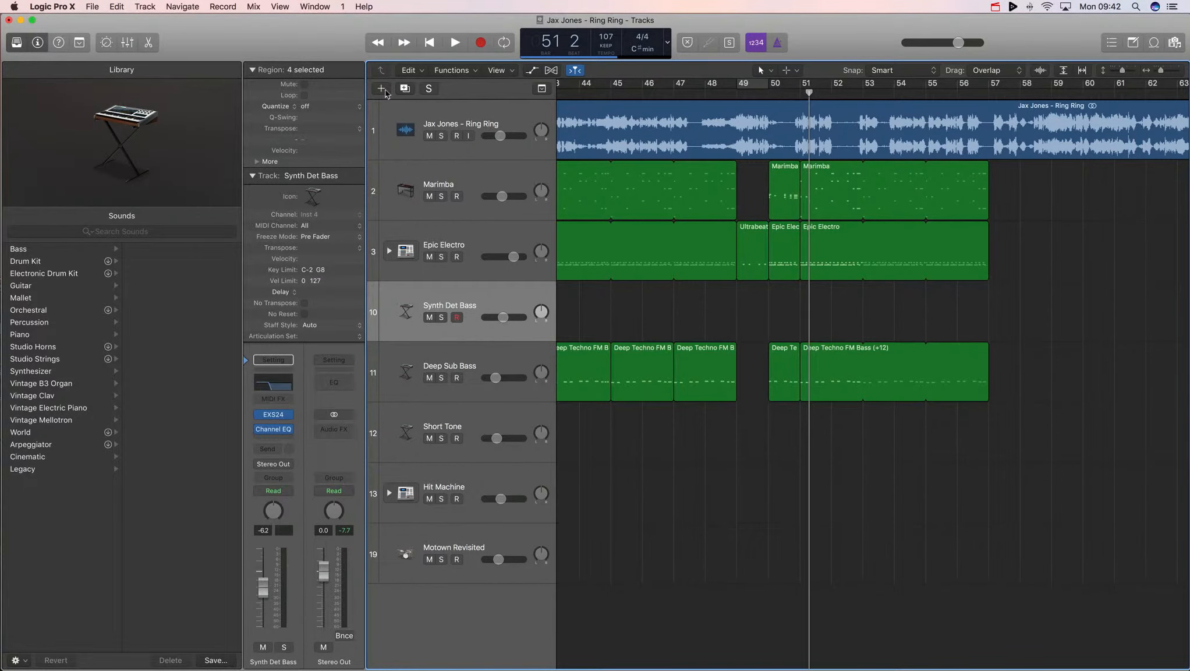
pyautogui.click(385, 91)
pyautogui.press('Return')
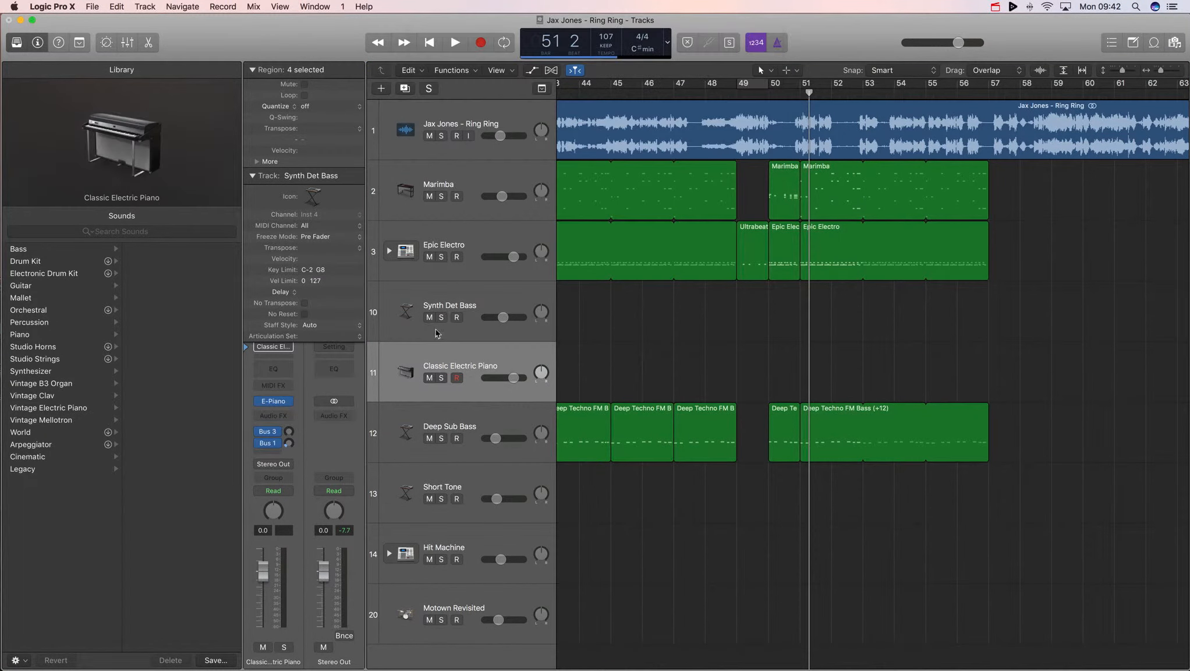
# - Load the Synthesizer > Plucked patch 16mm Dream Sequence on the new track
pyautogui.click(47, 371)
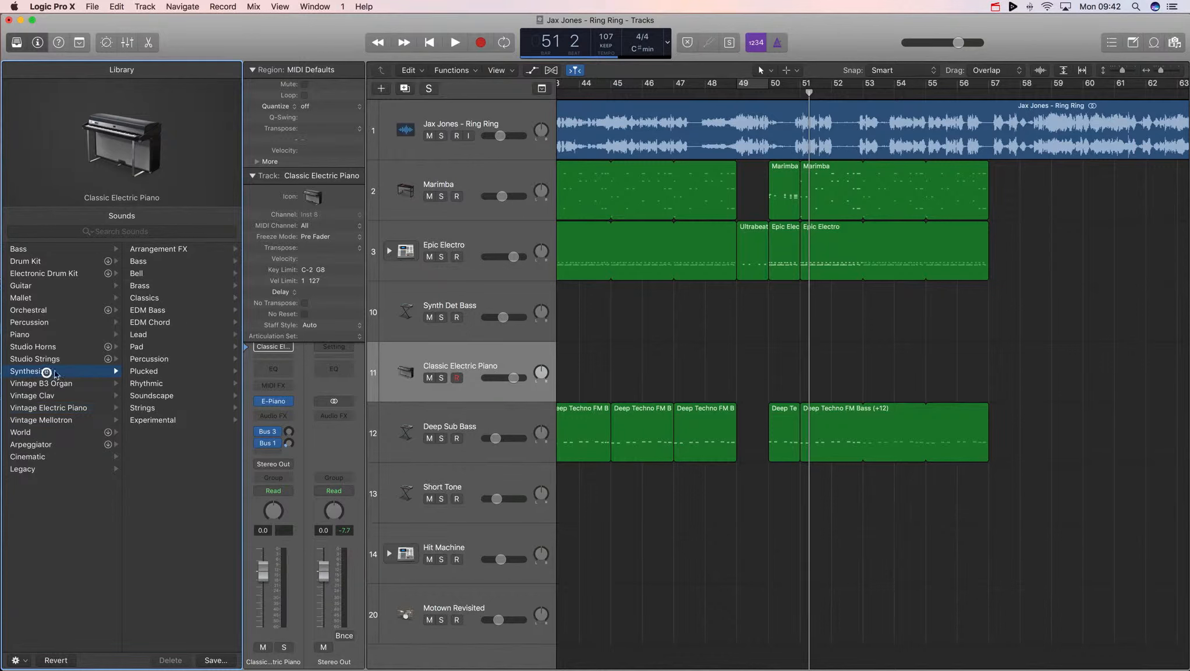
pyautogui.scroll(4, 169, 259)
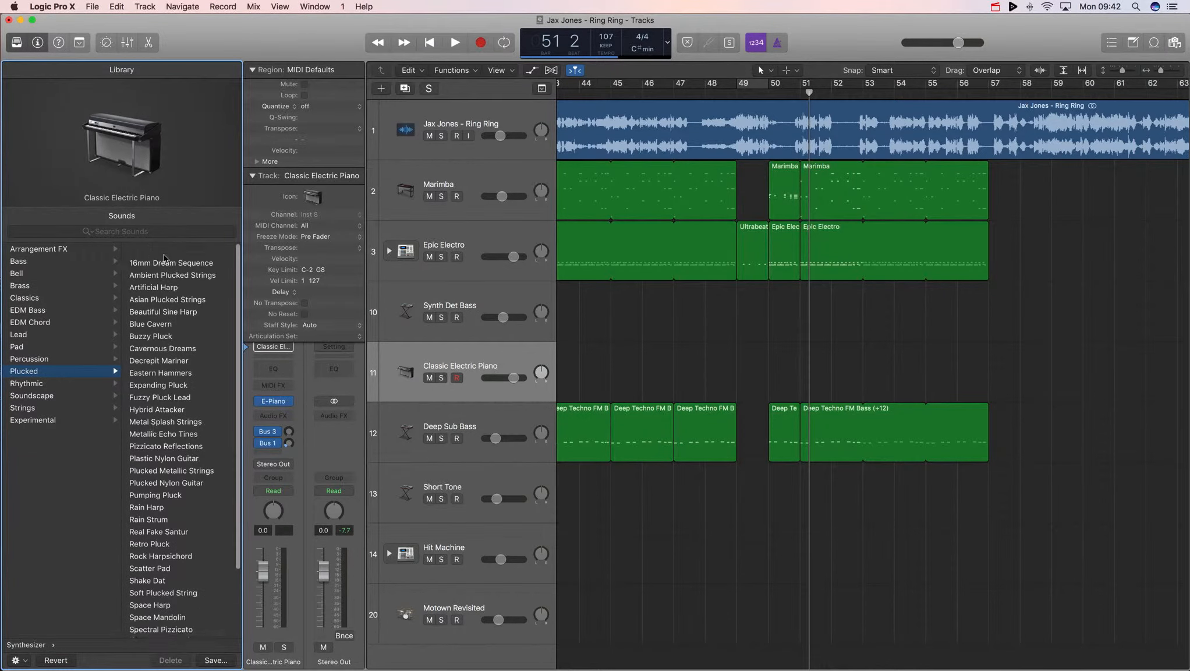
pyautogui.click(170, 249)
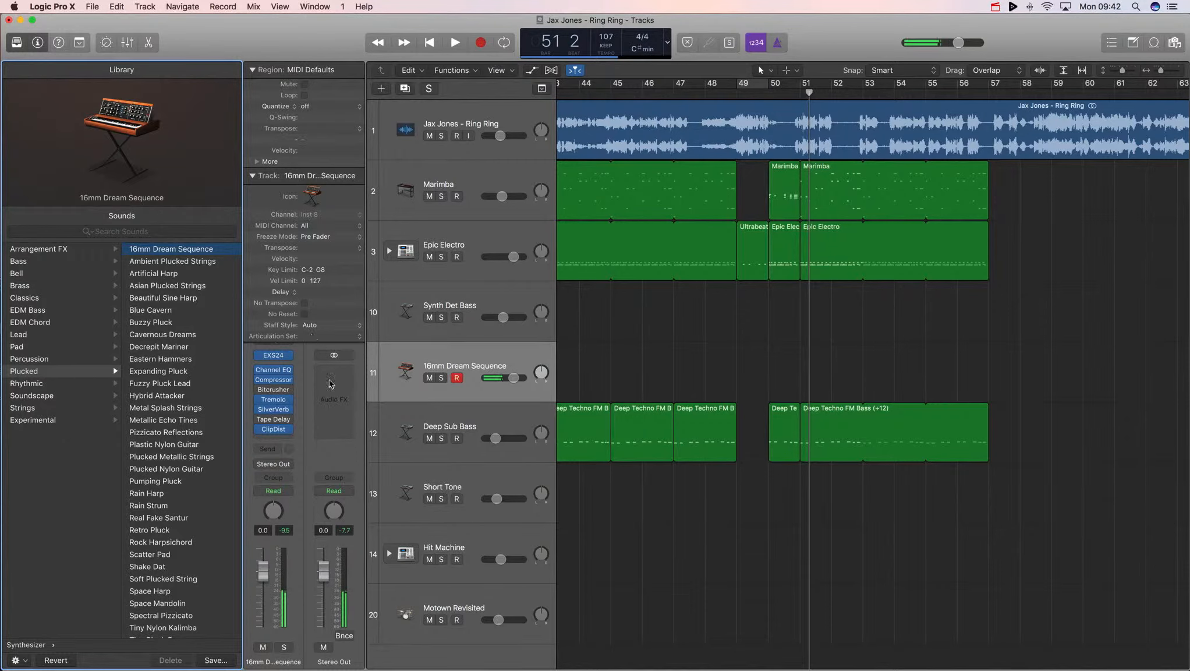
# - Insert a stereo Channel EQ after the track's effects and enable its high cut at about 2000 Hz
pyautogui.click(260, 430)
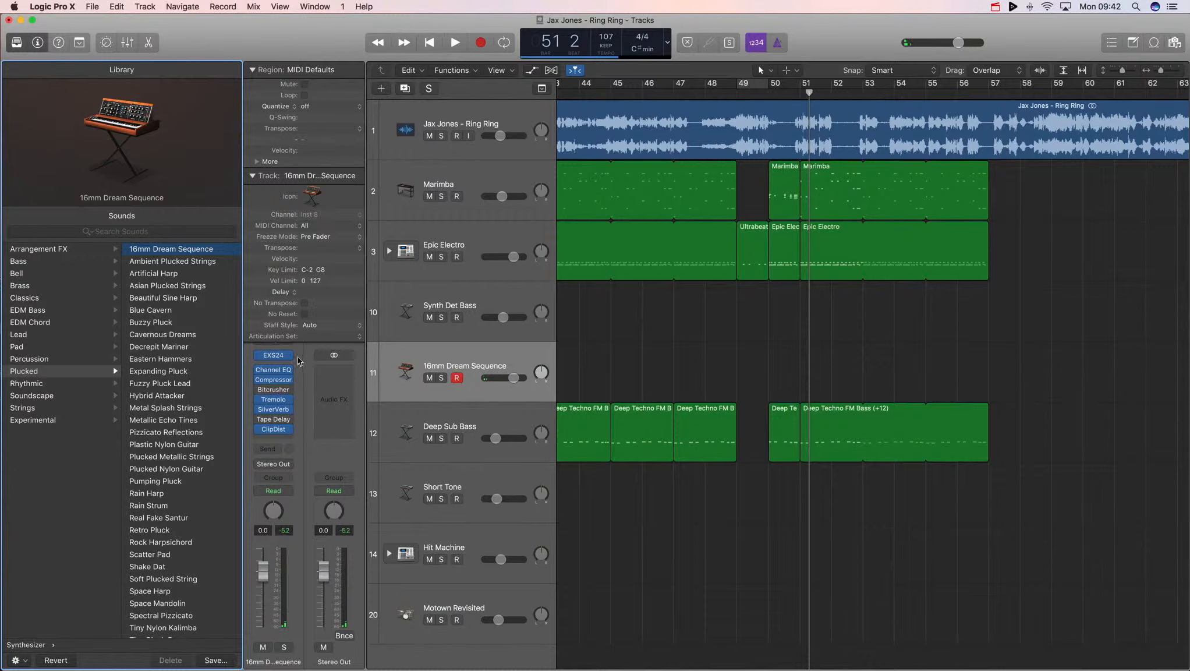
pyautogui.click(277, 437)
pyautogui.moveTo(317, 463)
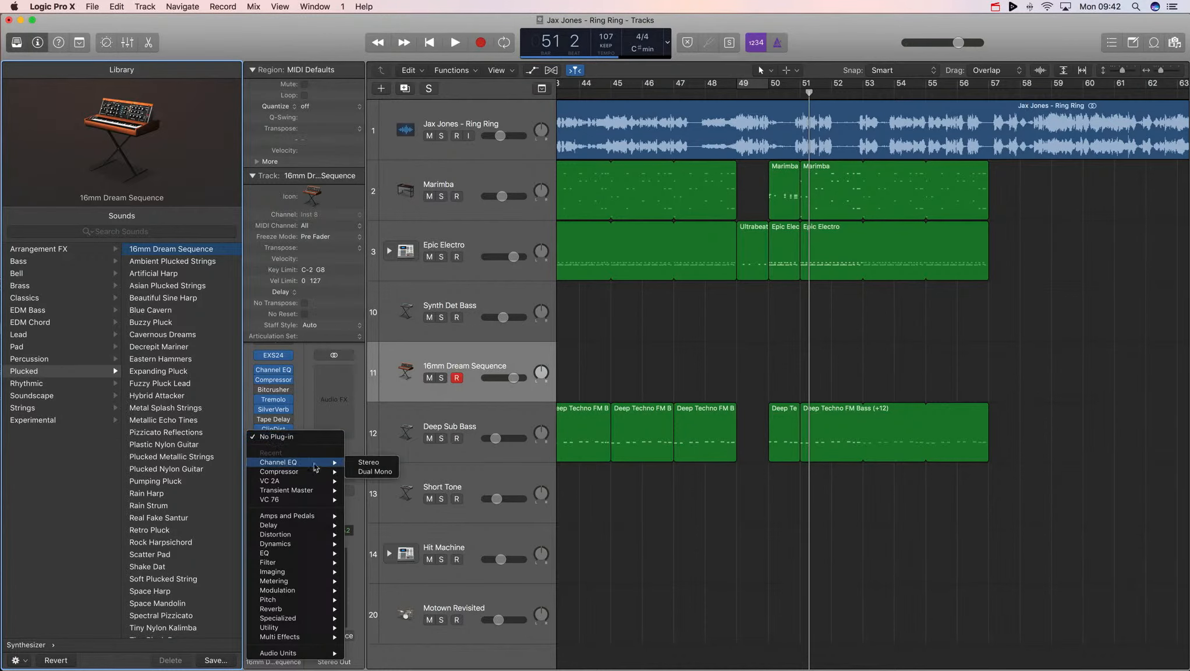
pyautogui.click(359, 463)
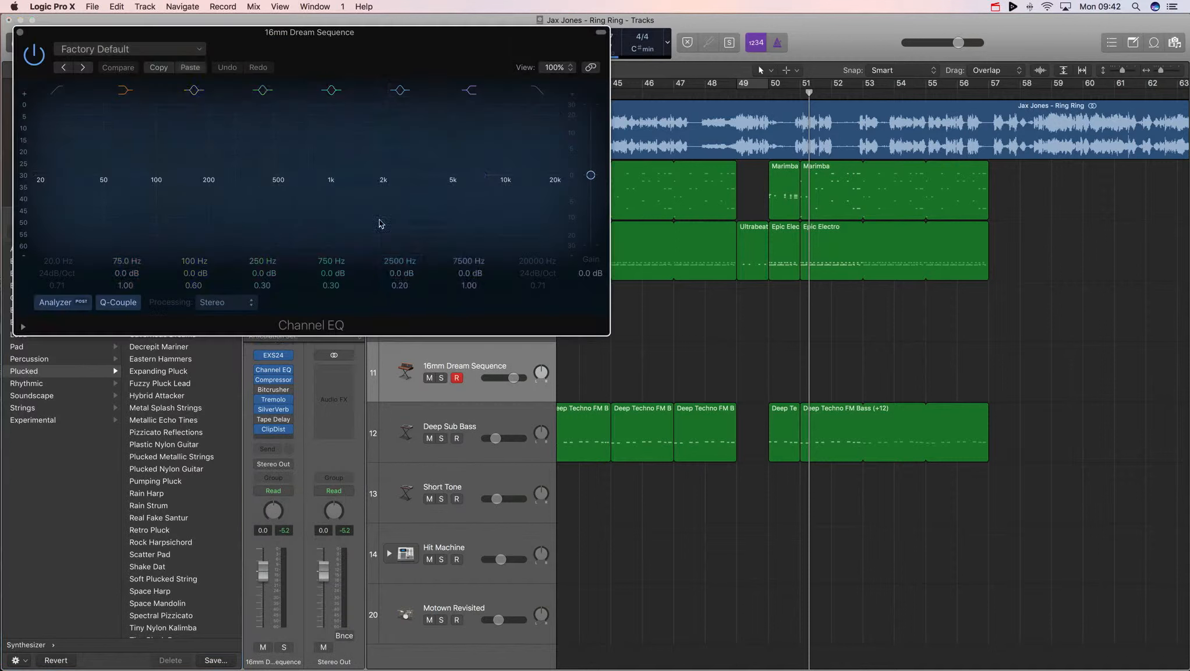
pyautogui.click(535, 90)
pyautogui.moveTo(525, 274); pyautogui.dragTo(530, 266)
pyautogui.press('space')
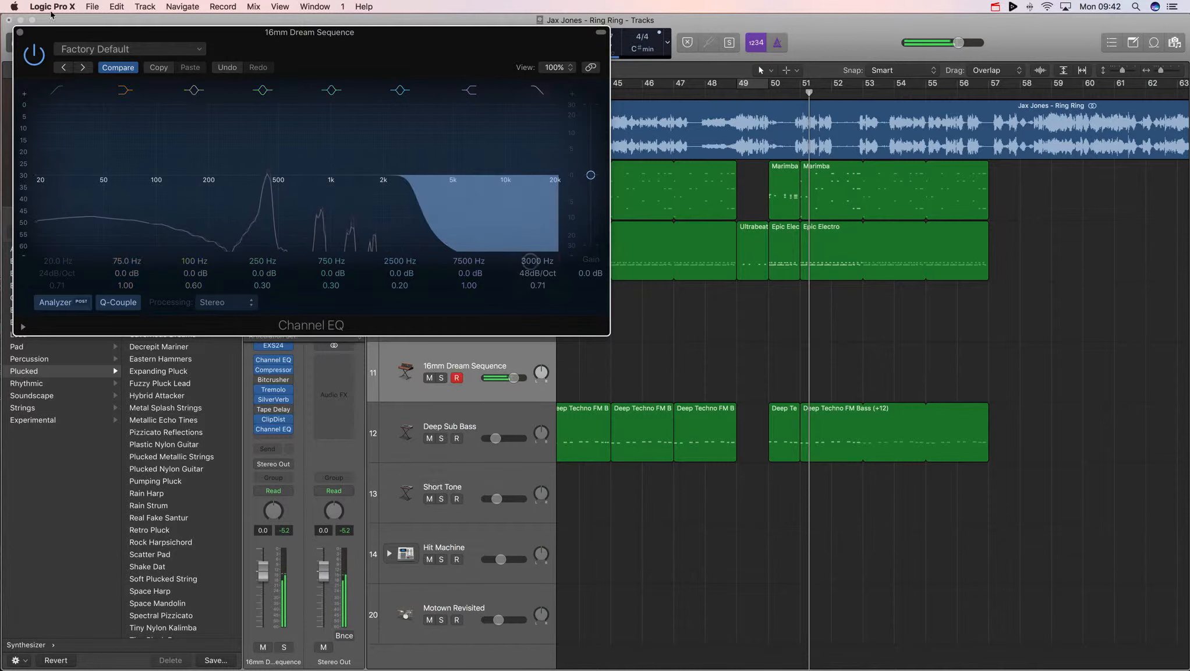
pyautogui.click(19, 32)
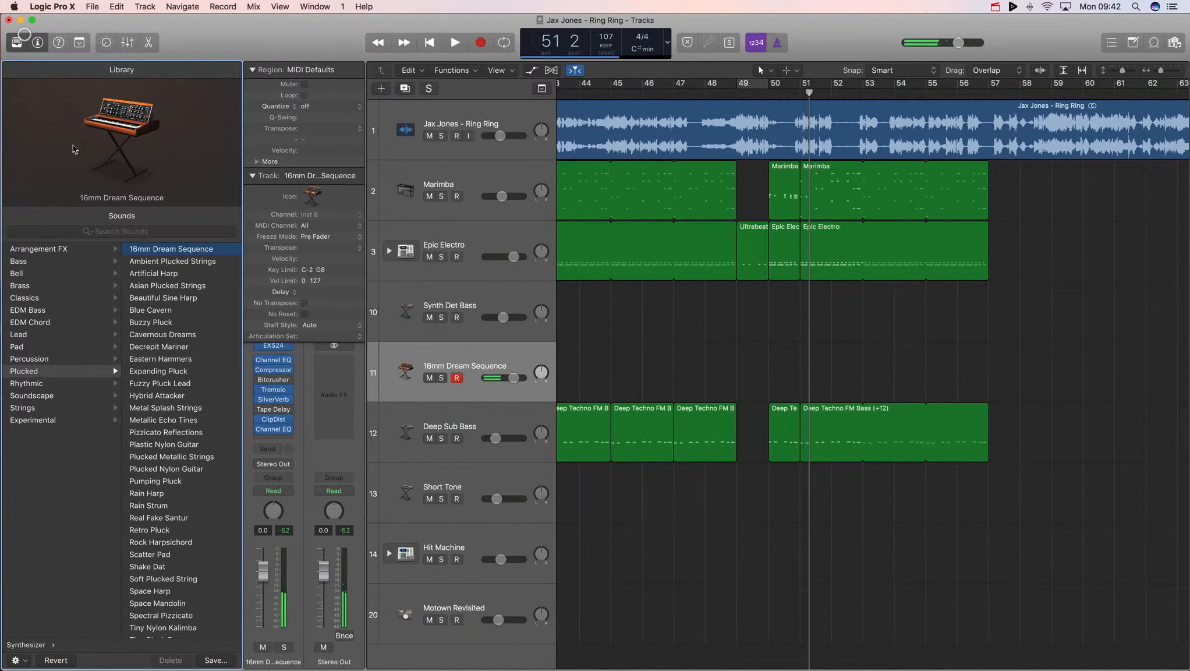
# - Lower the SilverVerb dry and wet output levels to 13%
pyautogui.click(280, 402)
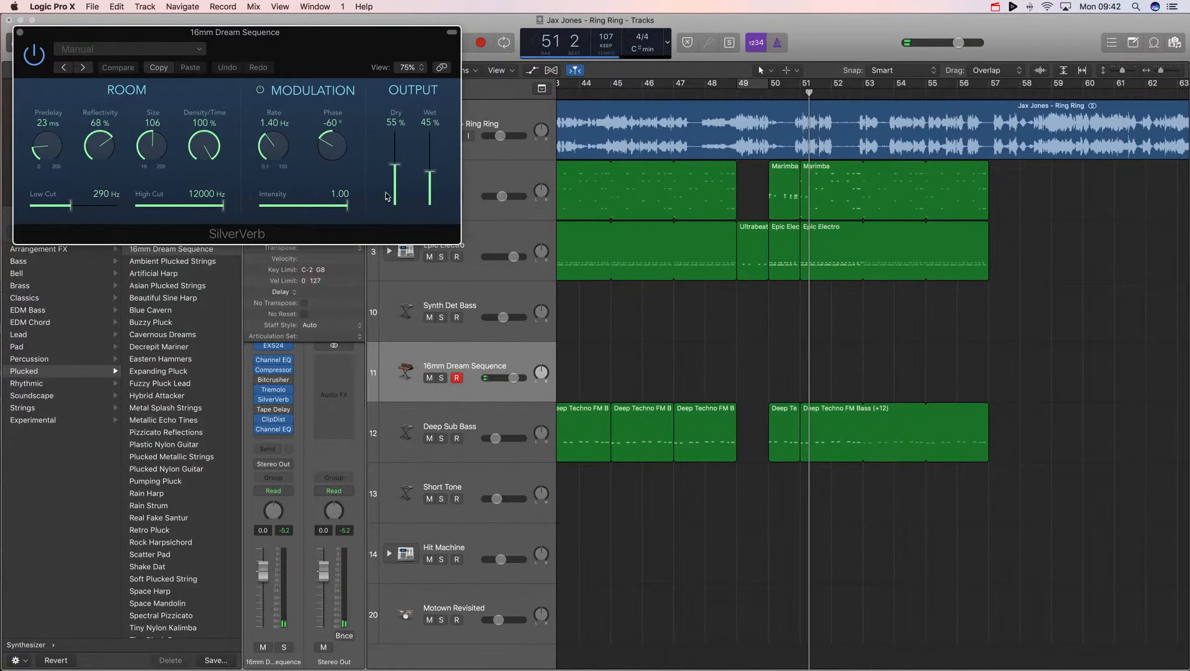
pyautogui.moveTo(398, 184)
pyautogui.mouseDown()
pyautogui.moveTo(398, 200)
pyautogui.moveTo(428, 194)
pyautogui.moveTo(392, 196)
pyautogui.mouseUp()
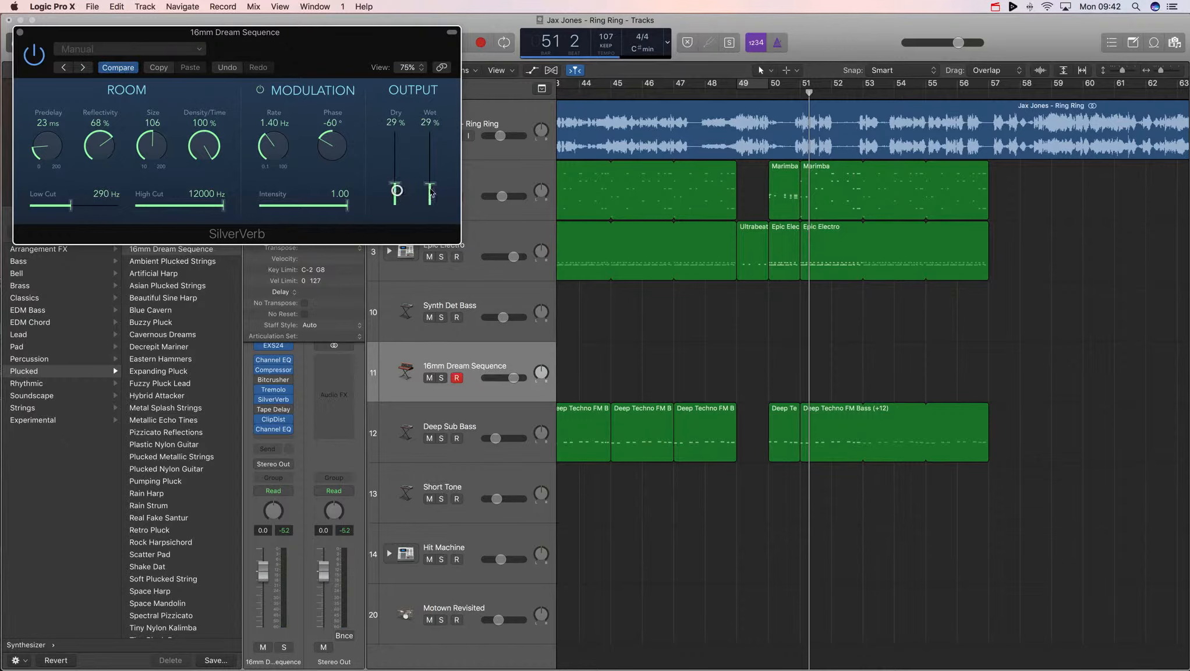
pyautogui.click(18, 33)
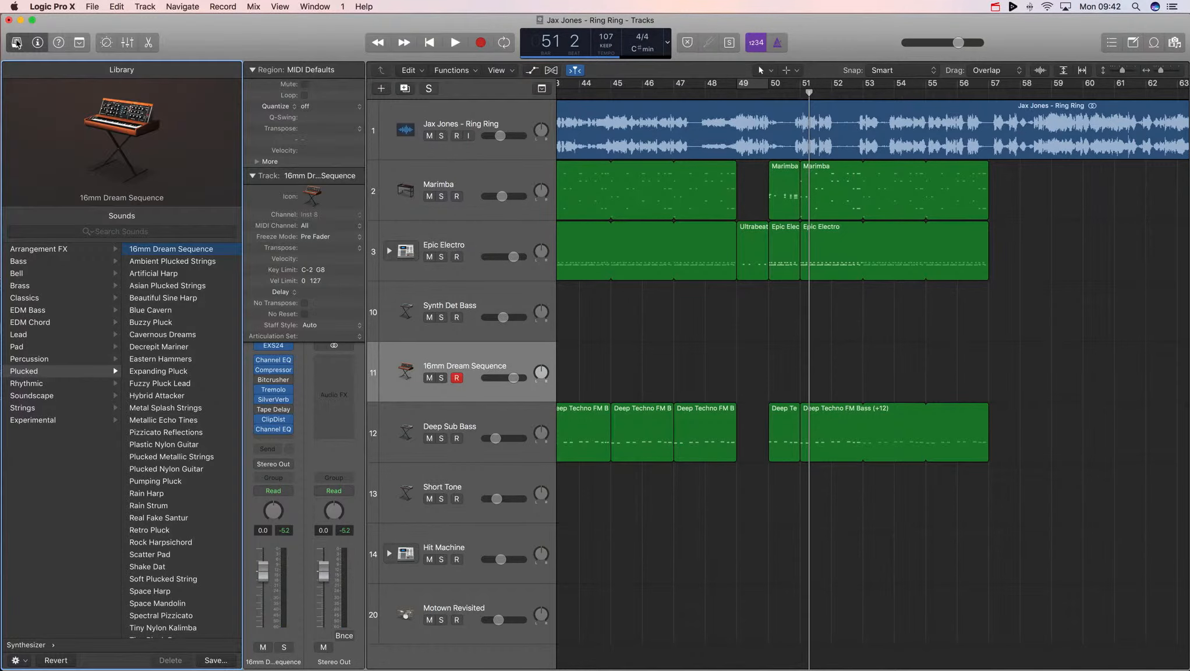
pyautogui.moveTo(168, 149)
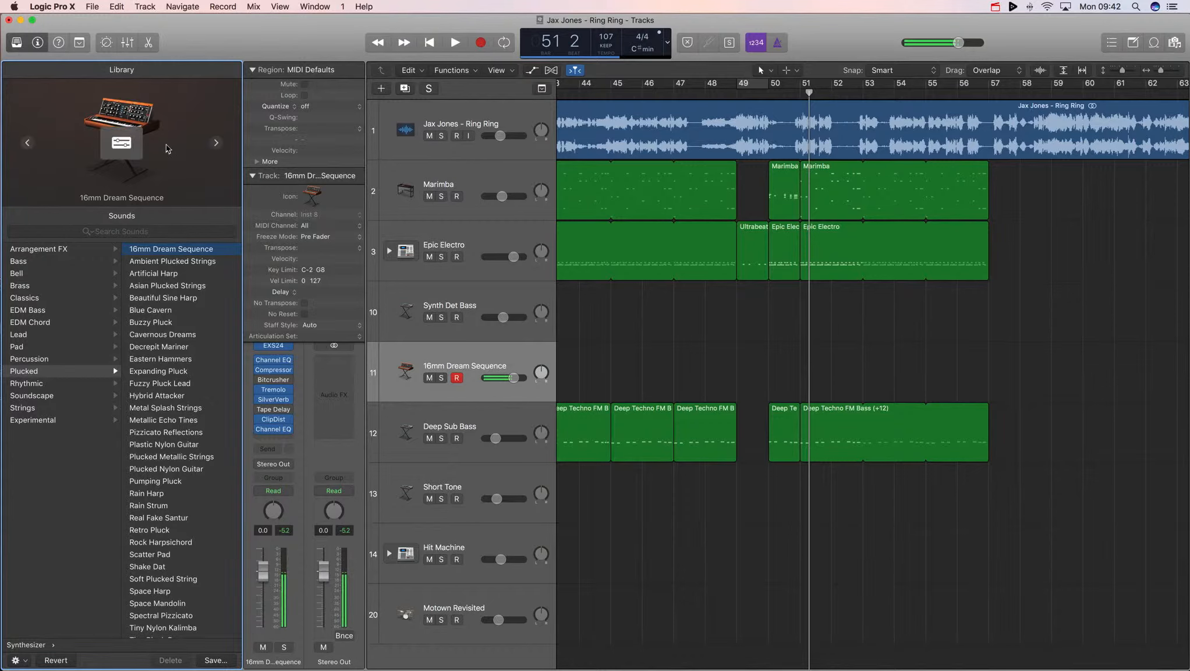
pyautogui.click(276, 401)
pyautogui.moveTo(392, 194); pyautogui.dragTo(428, 205)
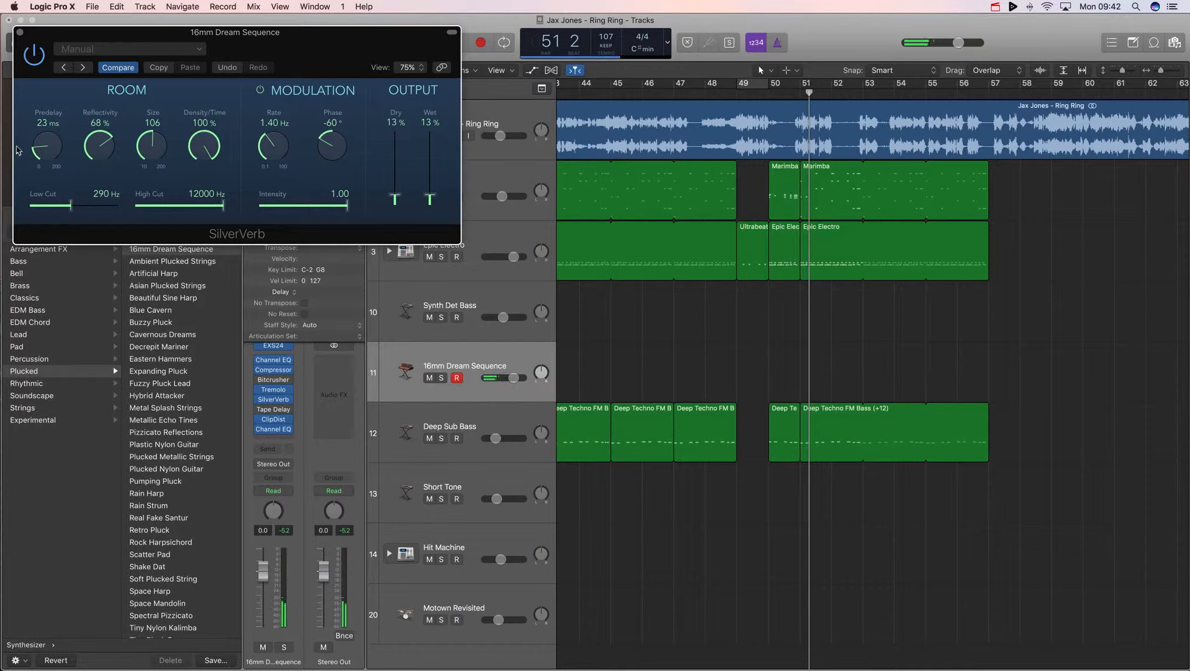
pyautogui.click(20, 32)
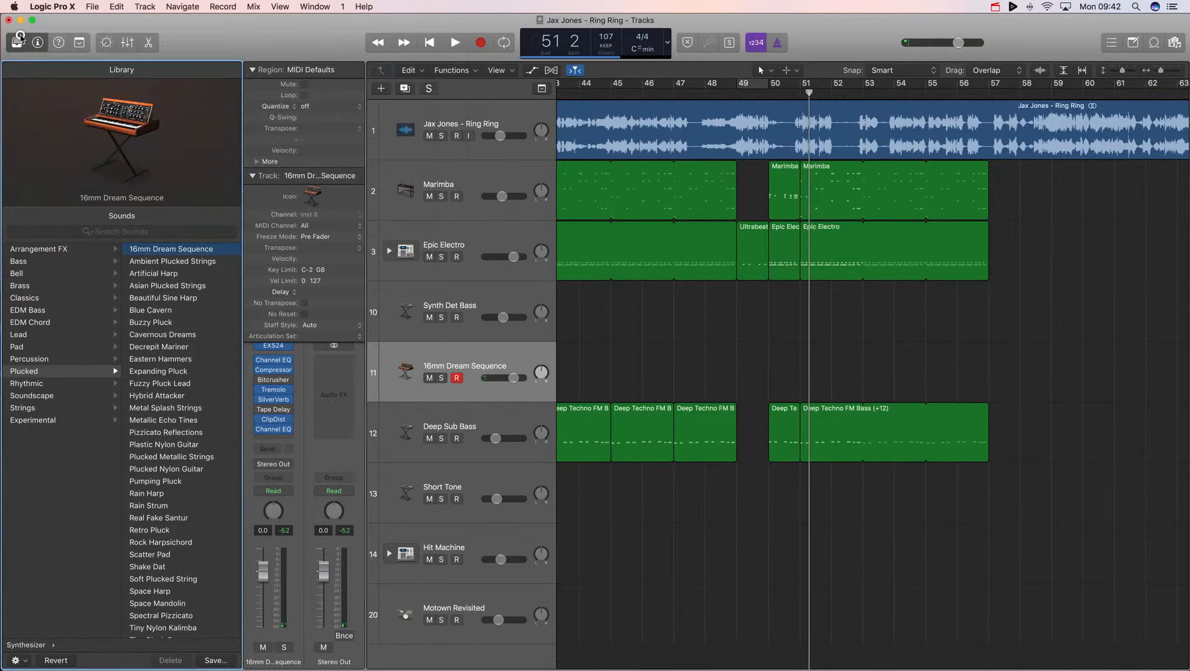
# - Insert a Stereo Delay after the Channel EQ on the 16mm Dream Sequence track and set the right delay note to 1/4
pyautogui.click(286, 439)
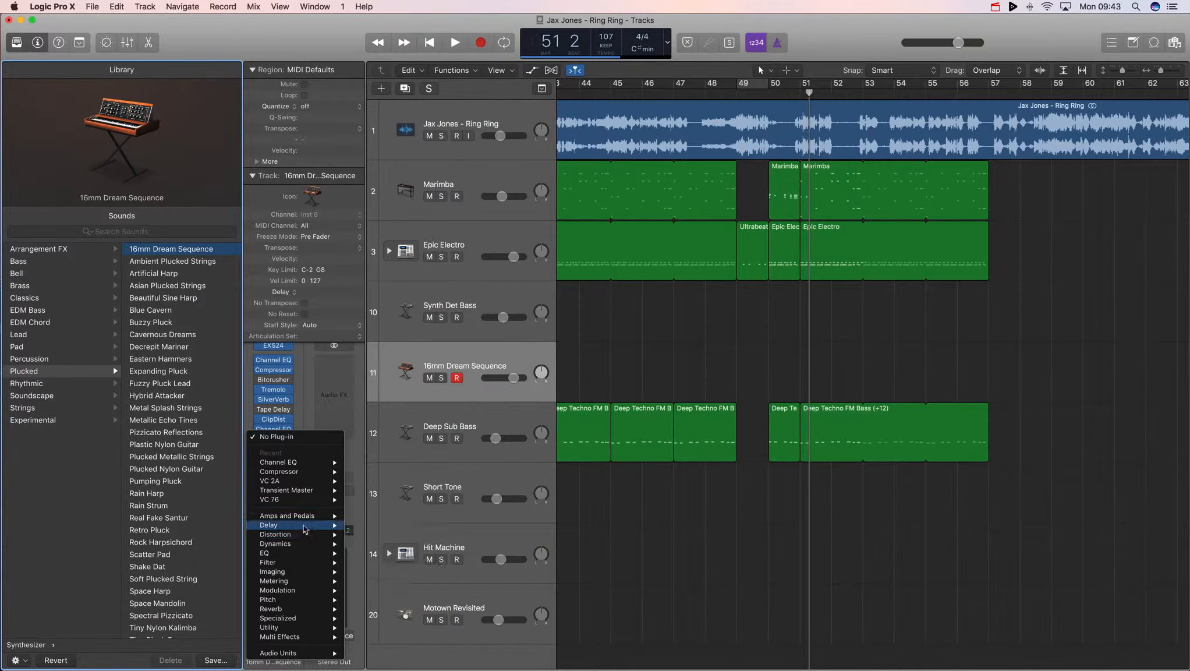
pyautogui.moveTo(310, 526)
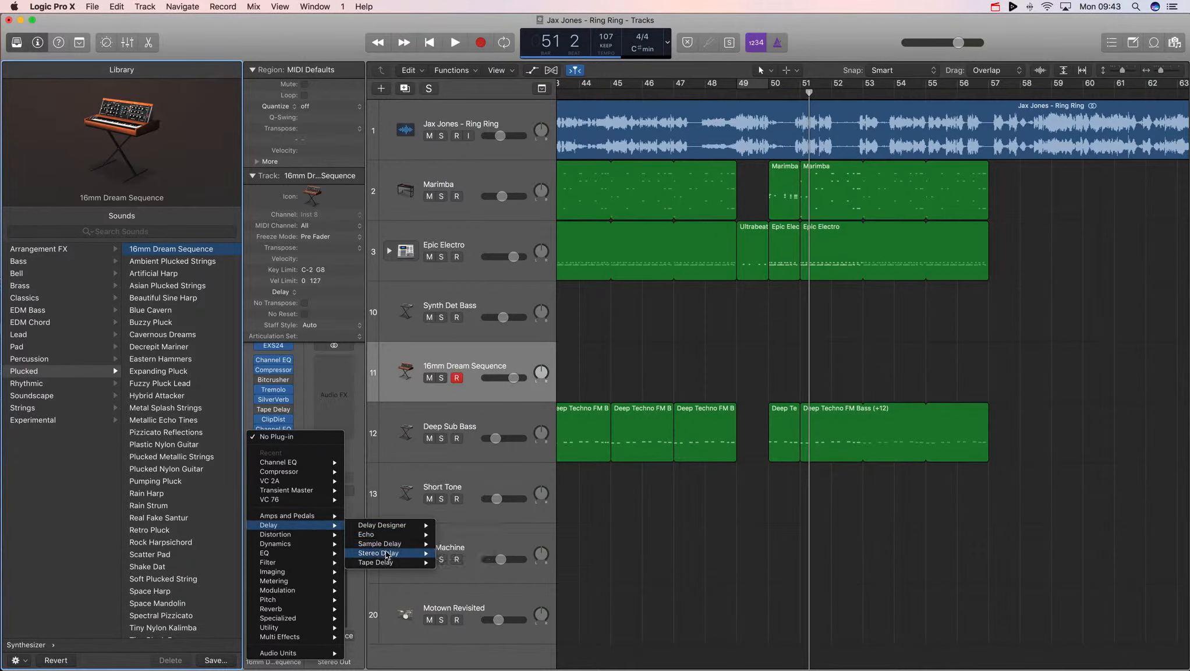
pyautogui.click(451, 553)
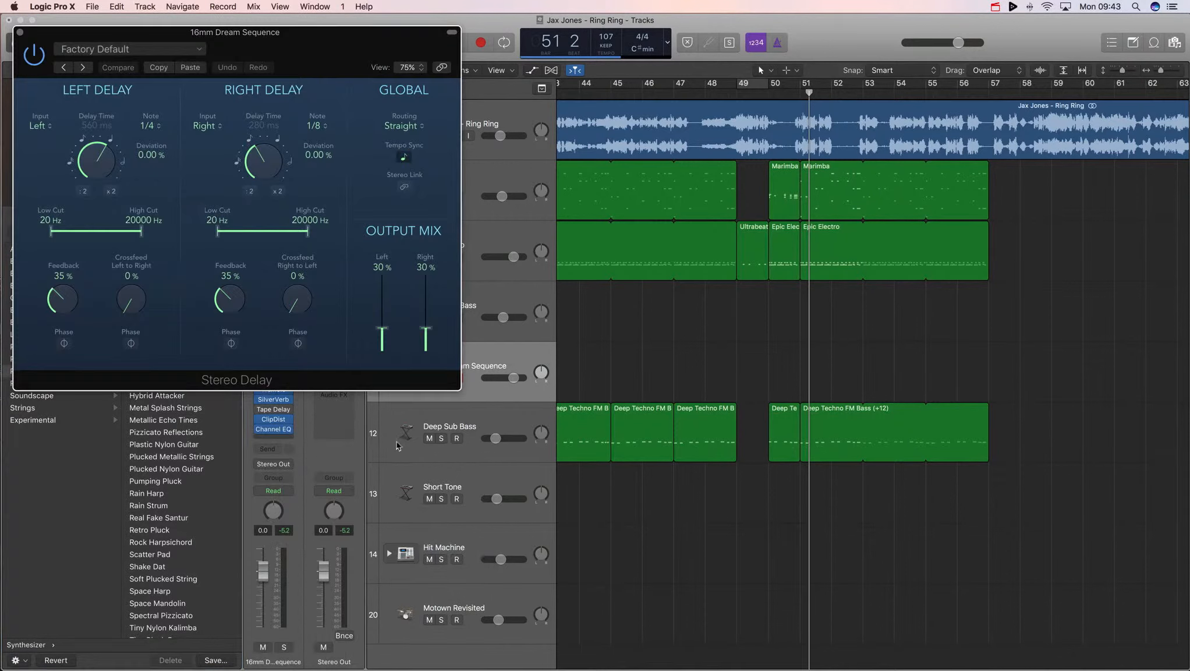
pyautogui.click(326, 126)
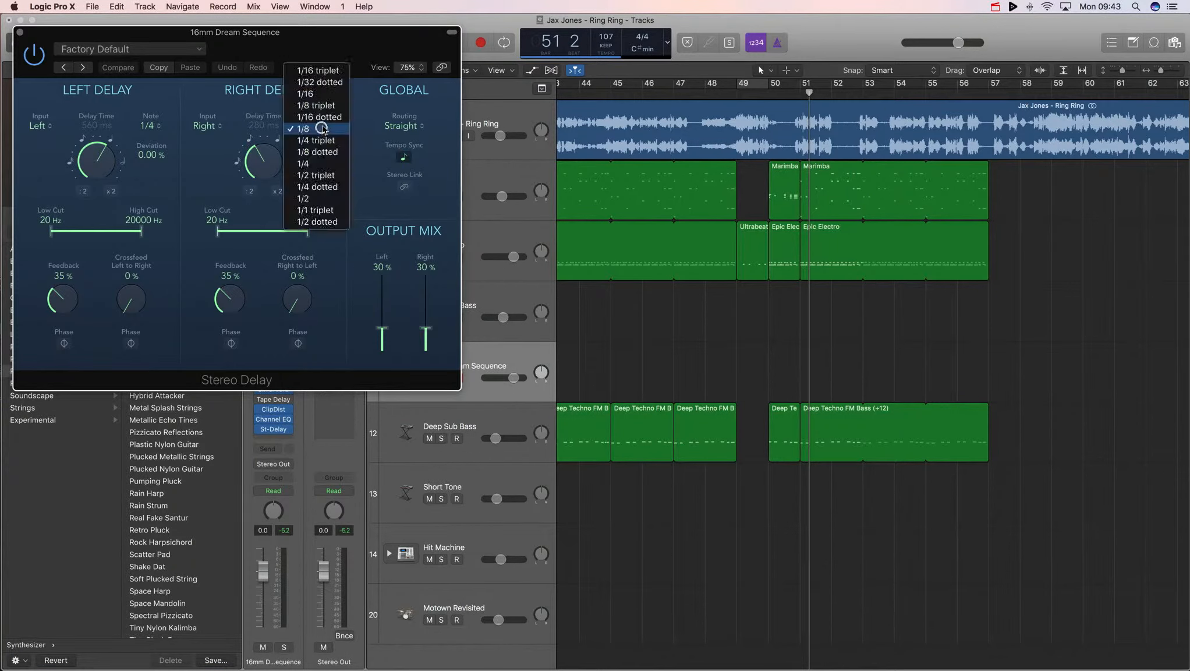
pyautogui.click(310, 163)
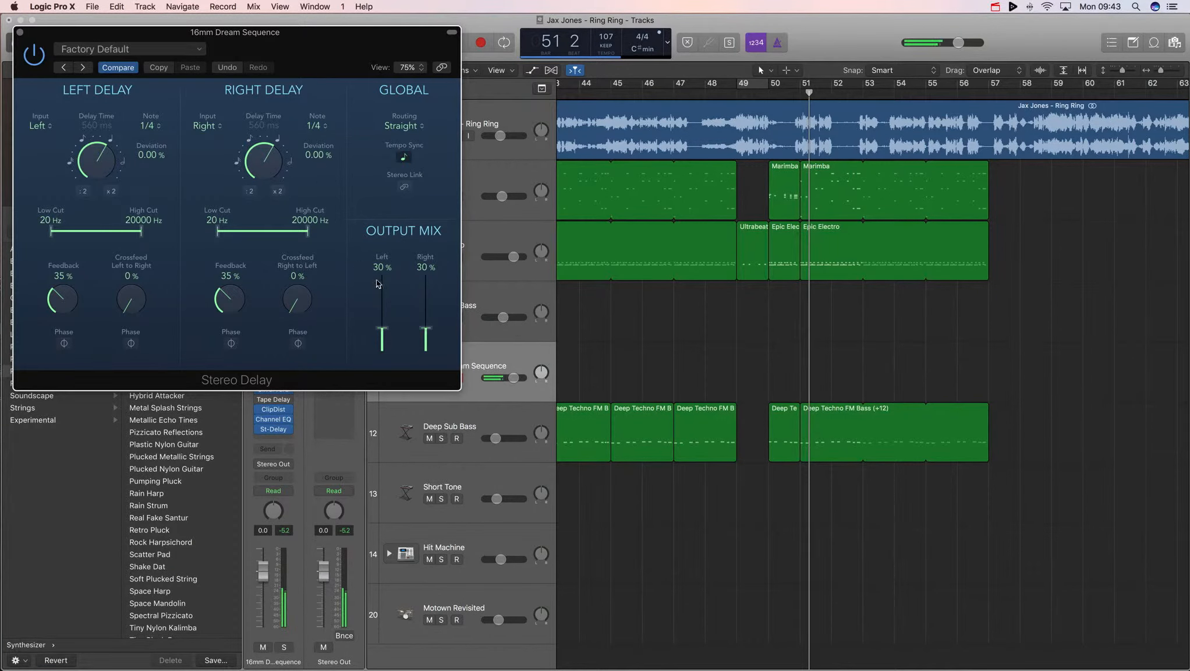
# - Raise the Stereo Delay output mix to about 55% on both sides, increase both feedback amounts, and close the delay
pyautogui.moveTo(381, 326); pyautogui.dragTo(424, 313)
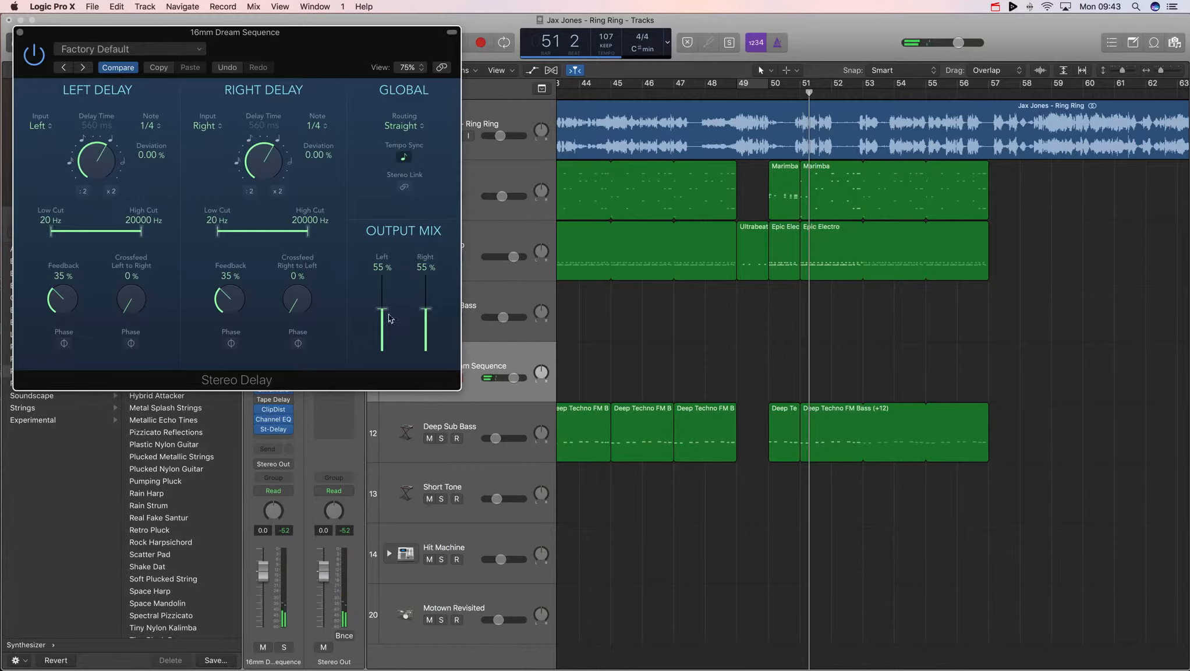
pyautogui.moveTo(382, 309); pyautogui.dragTo(424, 316)
pyautogui.moveTo(244, 305); pyautogui.dragTo(242, 273)
pyautogui.moveTo(63, 291); pyautogui.dragTo(67, 274)
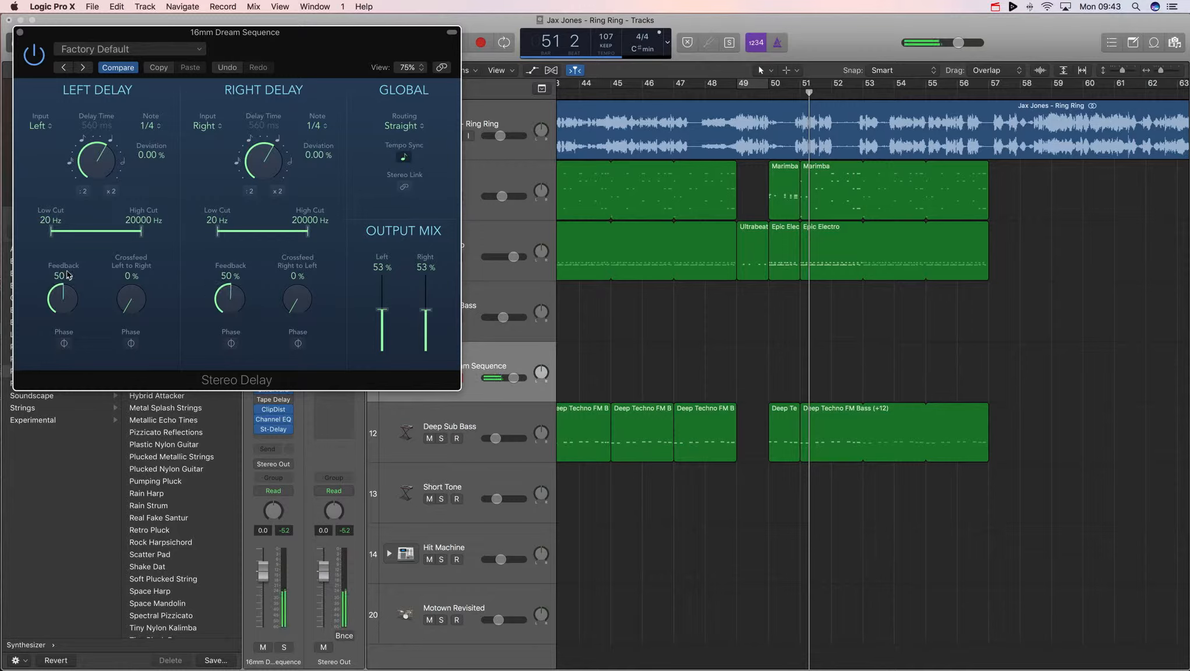
pyautogui.click(21, 34)
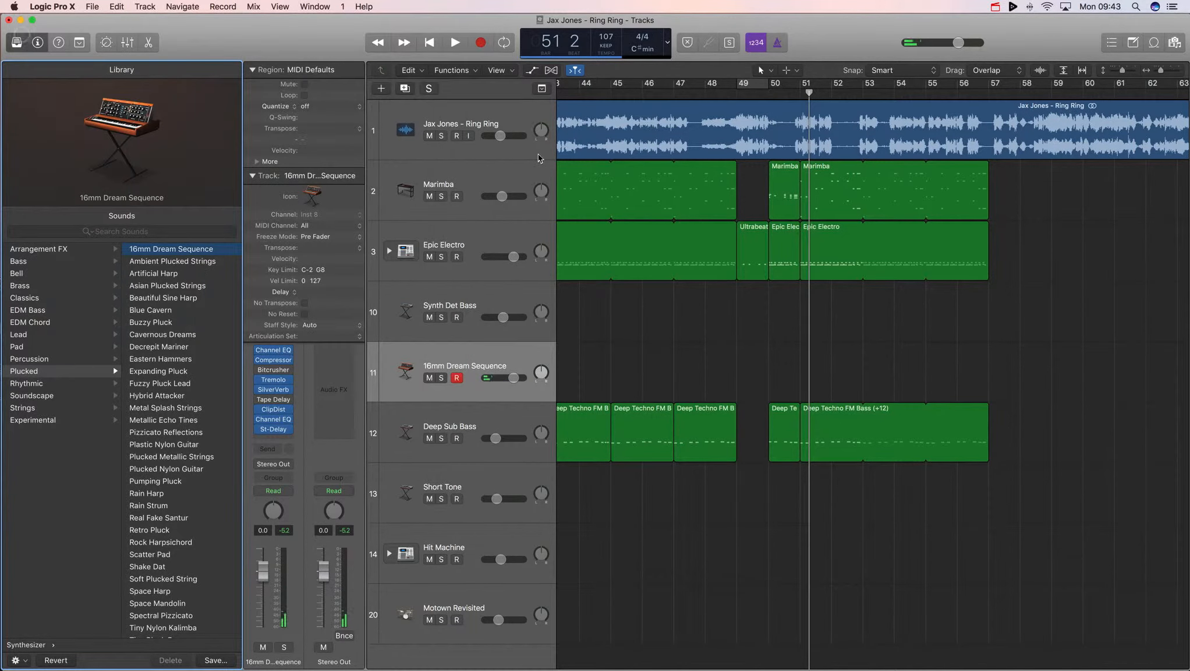
# - Record a short MIDI phrase on the 16mm Dream Sequence track starting from bar 49
pyautogui.doubleClick(734, 93)
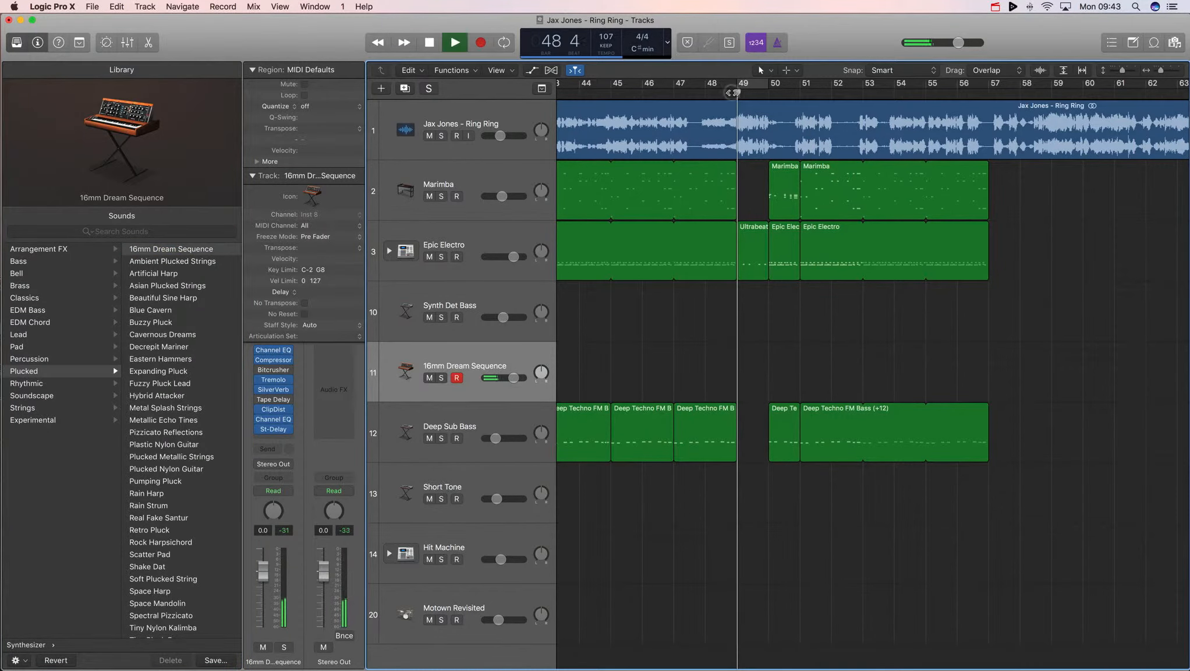
pyautogui.press('r')
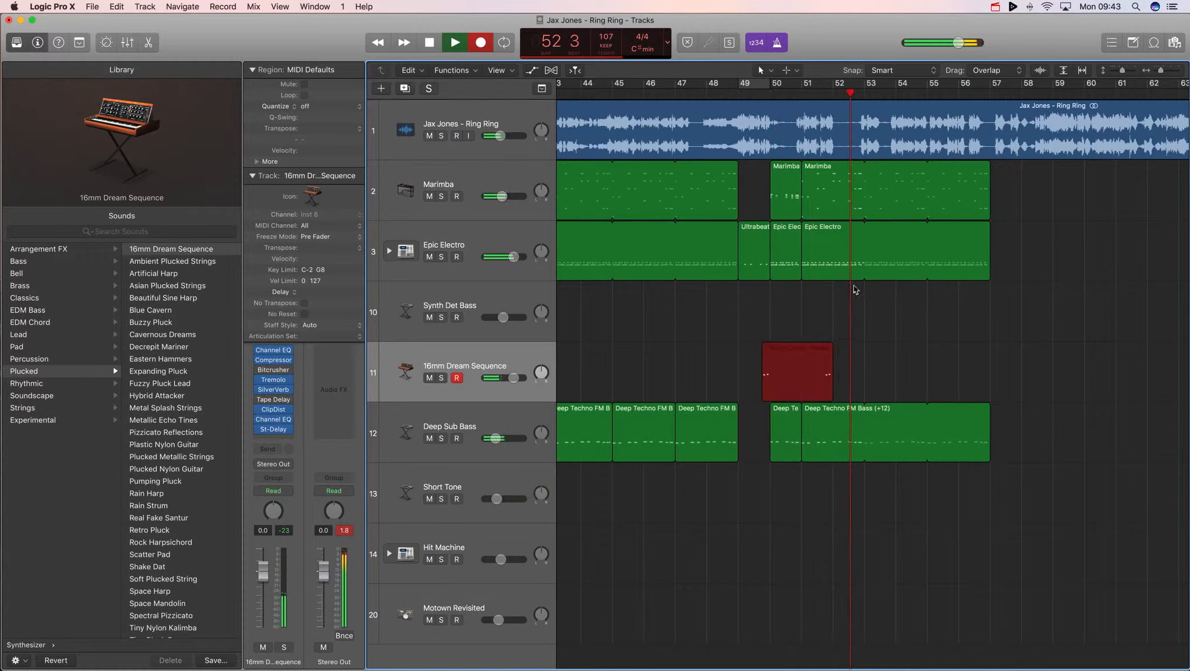
pyautogui.press('space')
# - Shift the four recorded notes slightly earlier and quantize them to 1/16 Swing B in the piano roll
pyautogui.press('super+4')
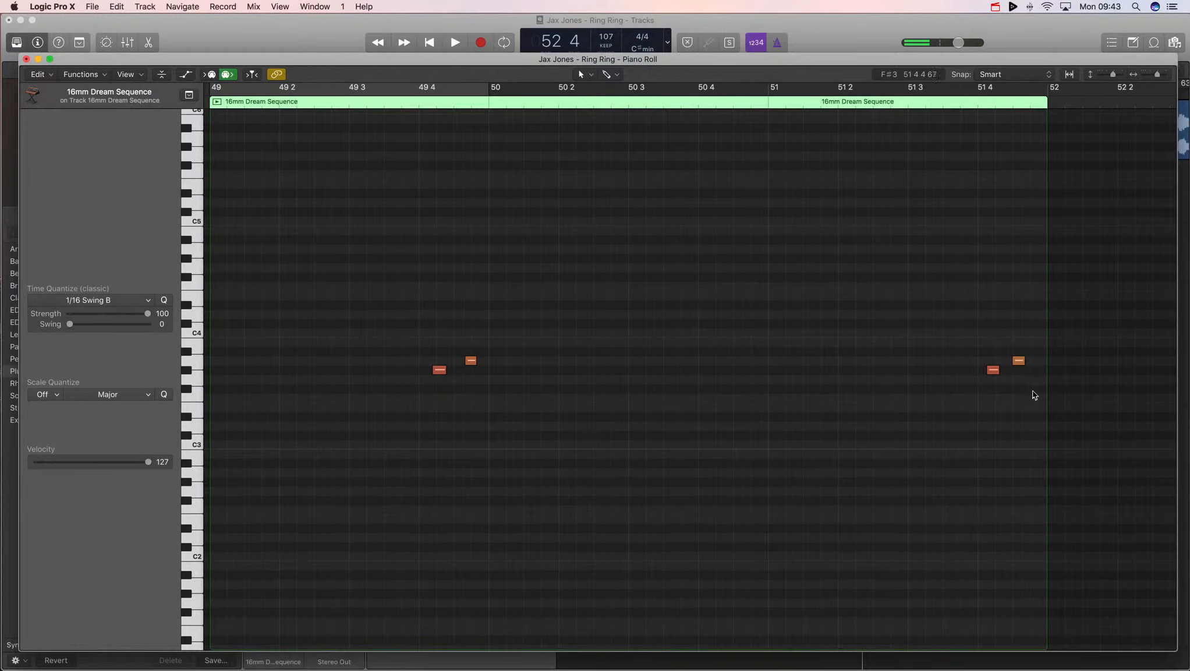
pyautogui.moveTo(1027, 391); pyautogui.dragTo(427, 309)
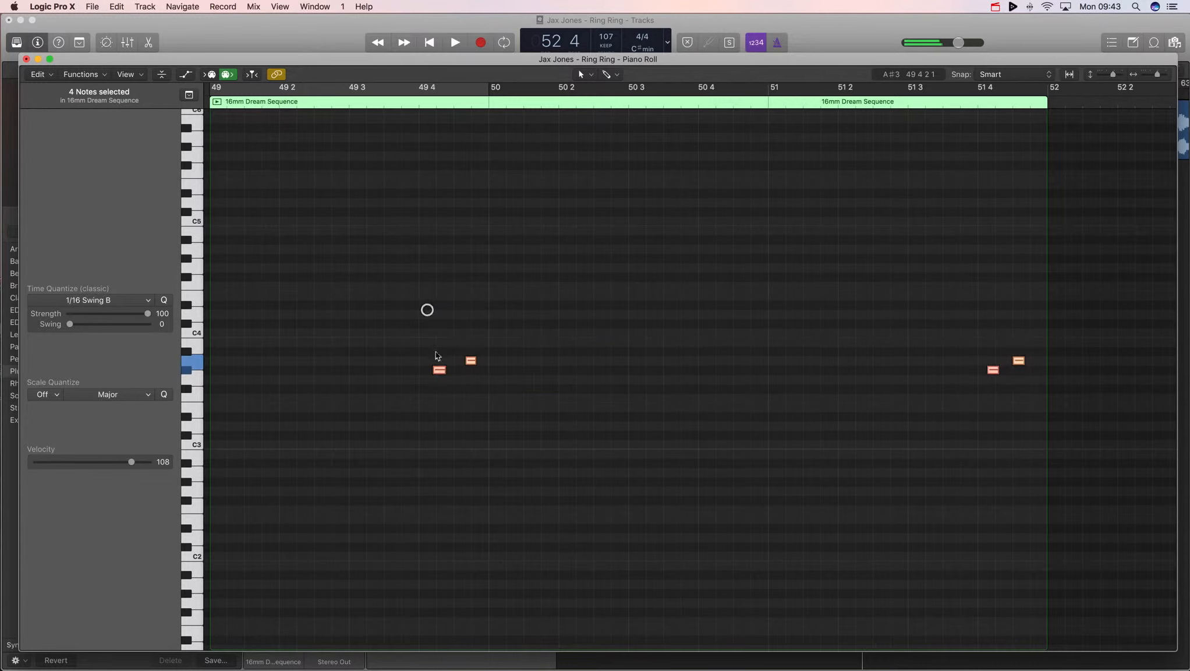
pyautogui.moveTo(439, 370); pyautogui.dragTo(425, 369)
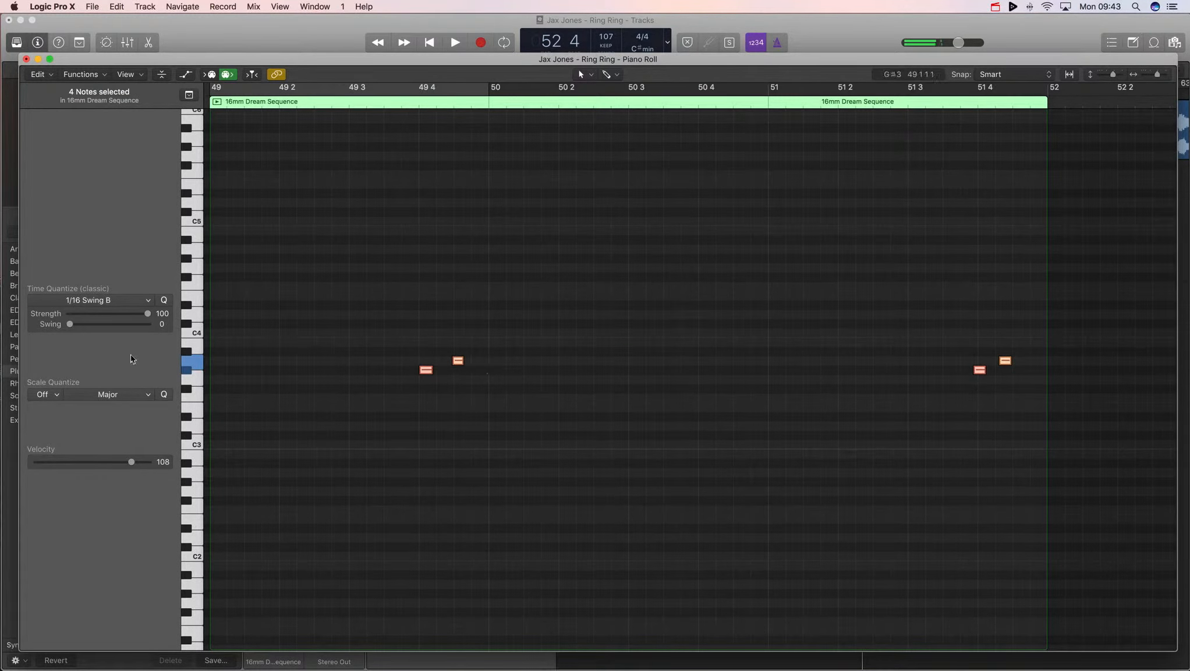
pyautogui.click(164, 300)
pyautogui.press('super+w')
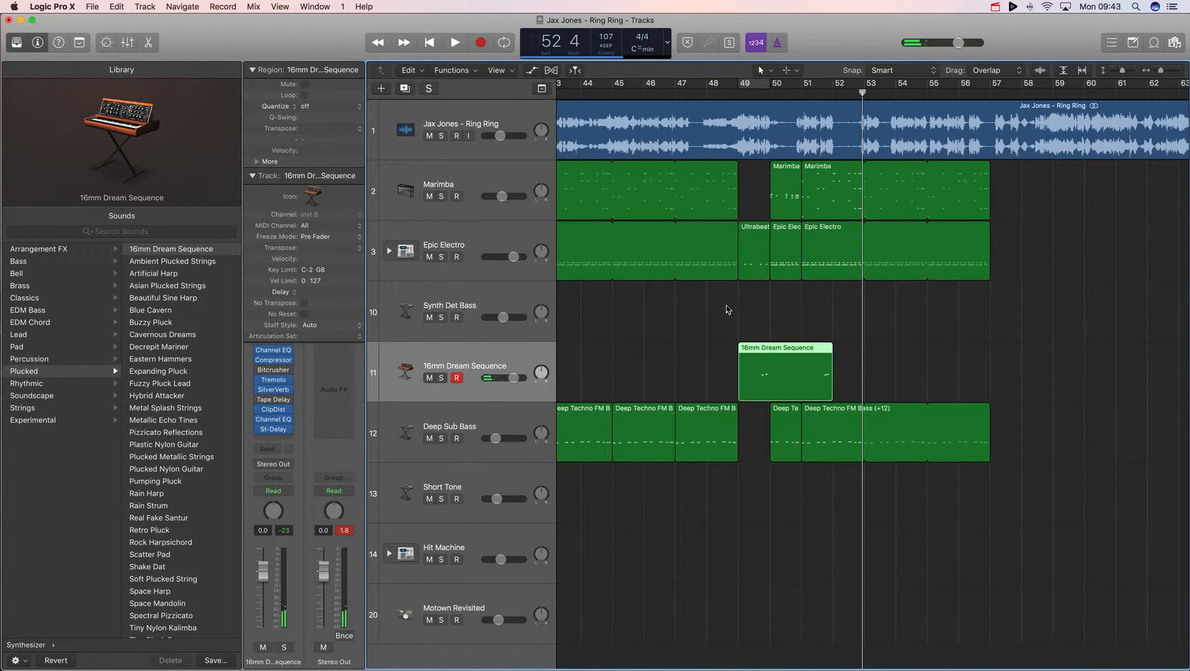
# - Move the last high note of the phrase slightly later in the piano roll
pyautogui.press('super+4')
pyautogui.click(820, 295)
pyautogui.moveTo(792, 360); pyautogui.dragTo(808, 361)
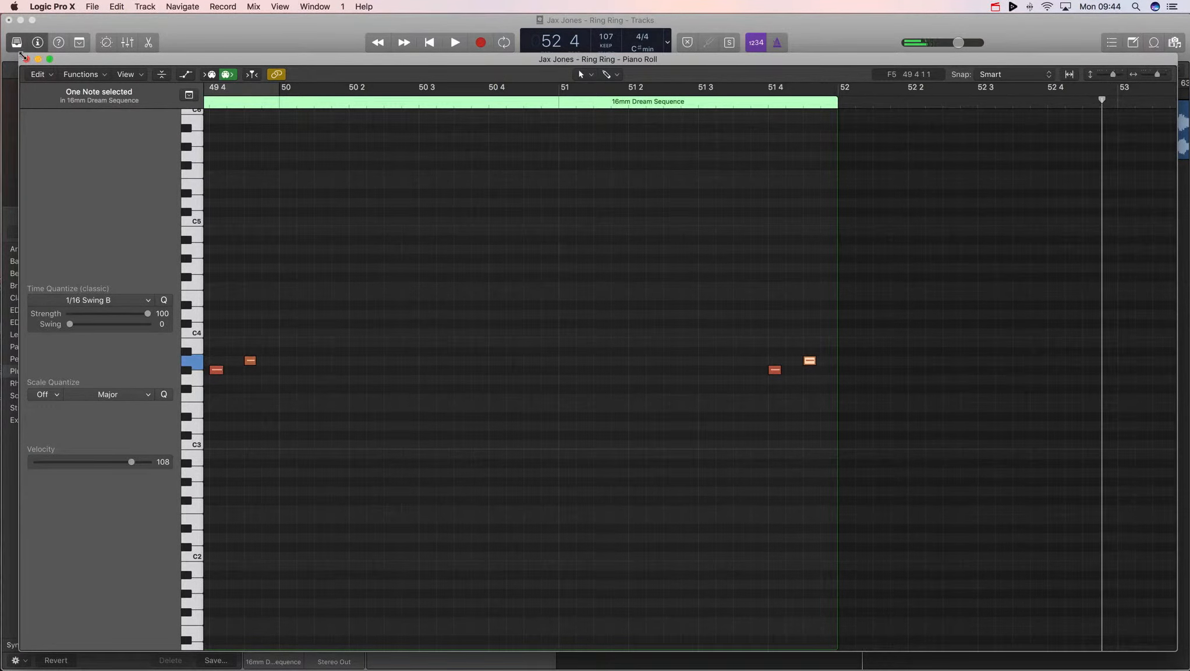
pyautogui.click(26, 59)
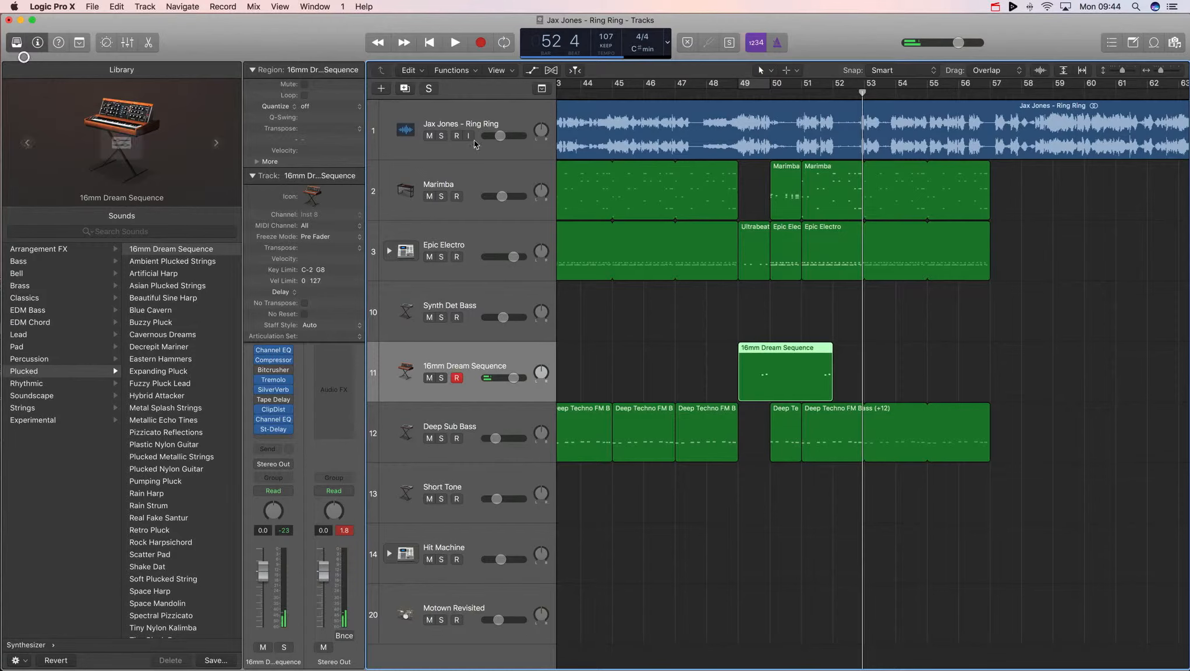
# - Set the 16mm Dream Sequence track volume to about -3.7 dB while playing back from bar 49
pyautogui.doubleClick(738, 90)
pyautogui.moveTo(514, 378); pyautogui.dragTo(489, 381)
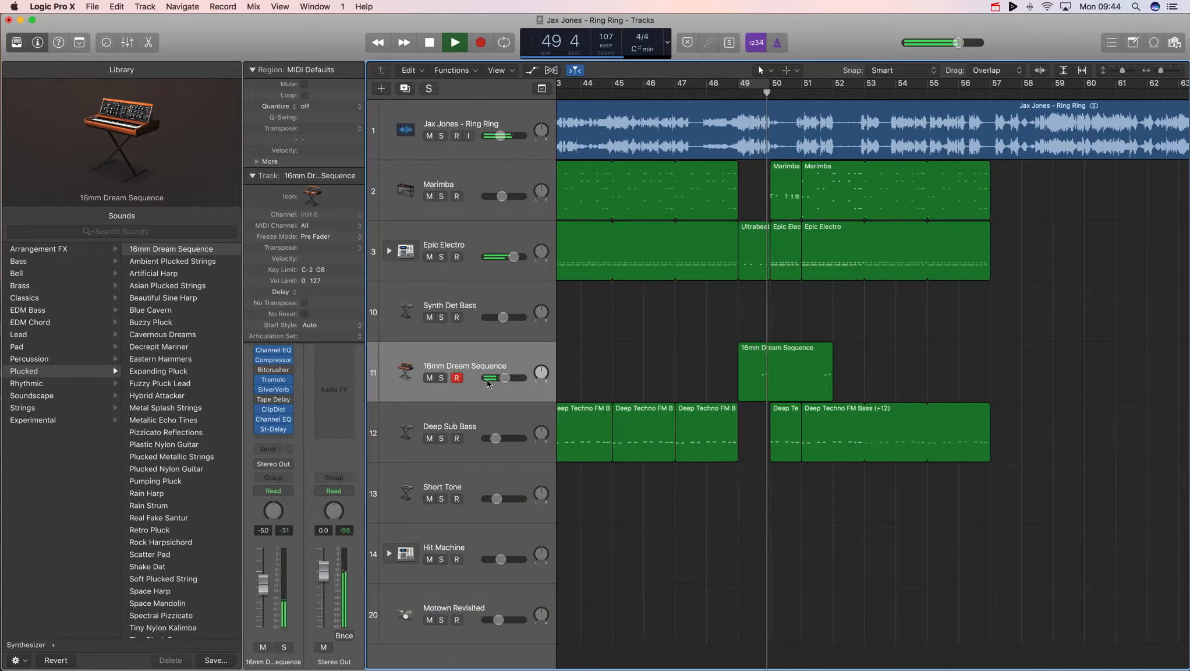
pyautogui.moveTo(504, 378); pyautogui.dragTo(525, 378)
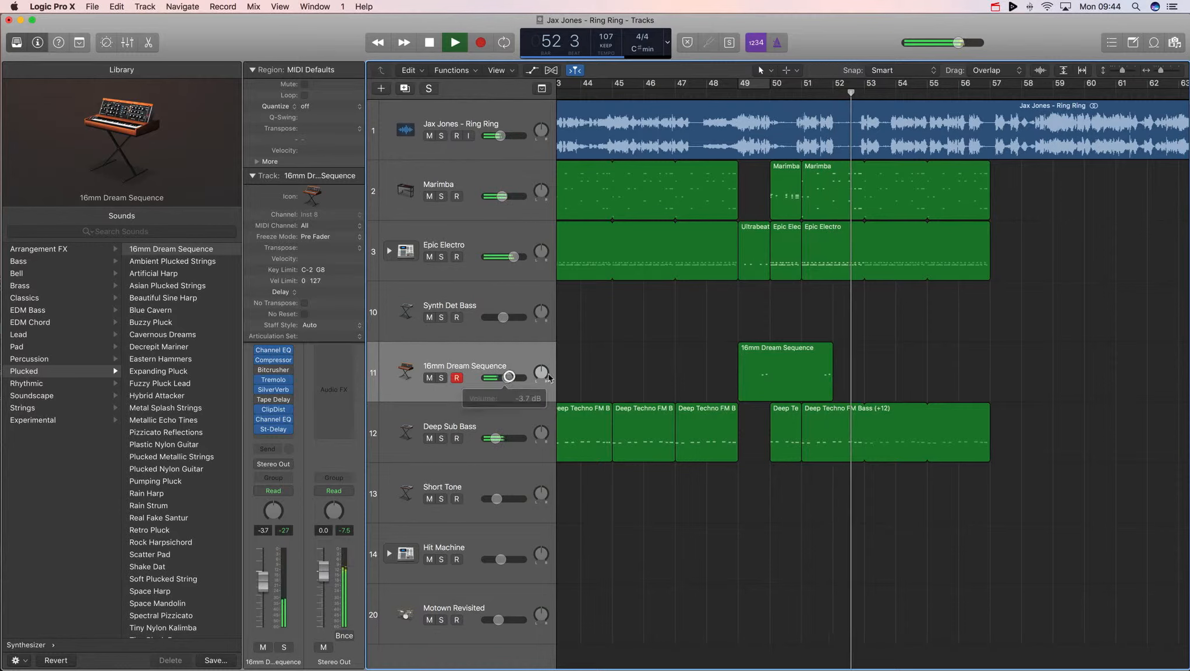
pyautogui.press('space')
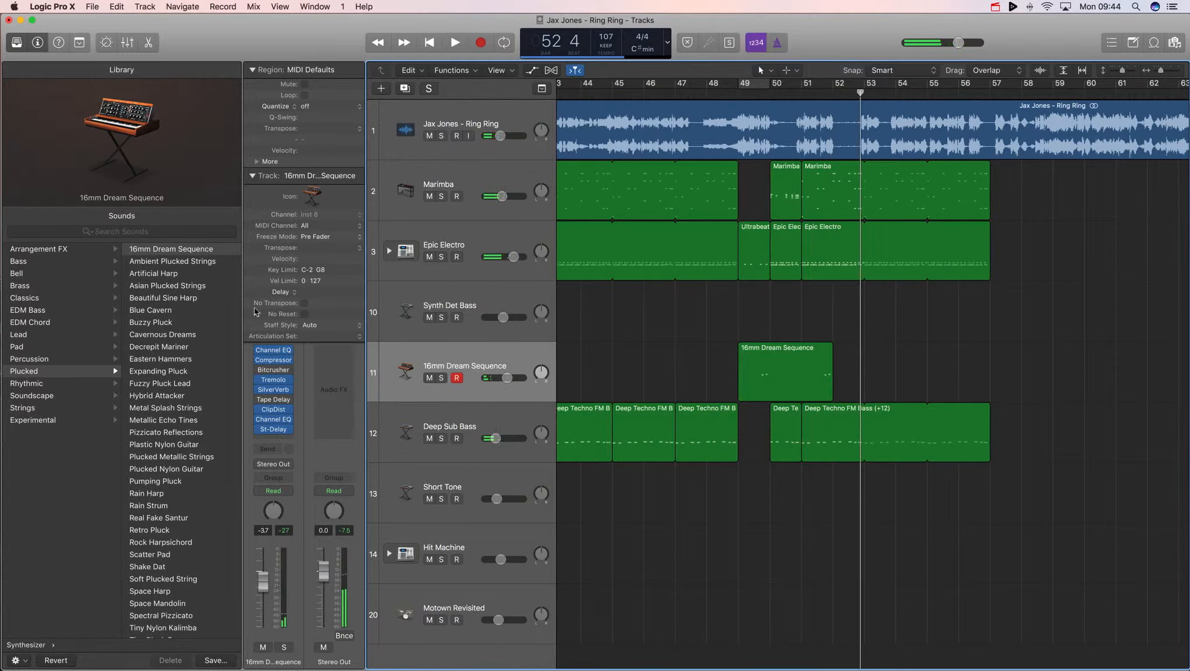
# - Lower the EXS24 envelope 2 release slider slightly while auditioning the phrase, then close the instrument
pyautogui.click(254, 175)
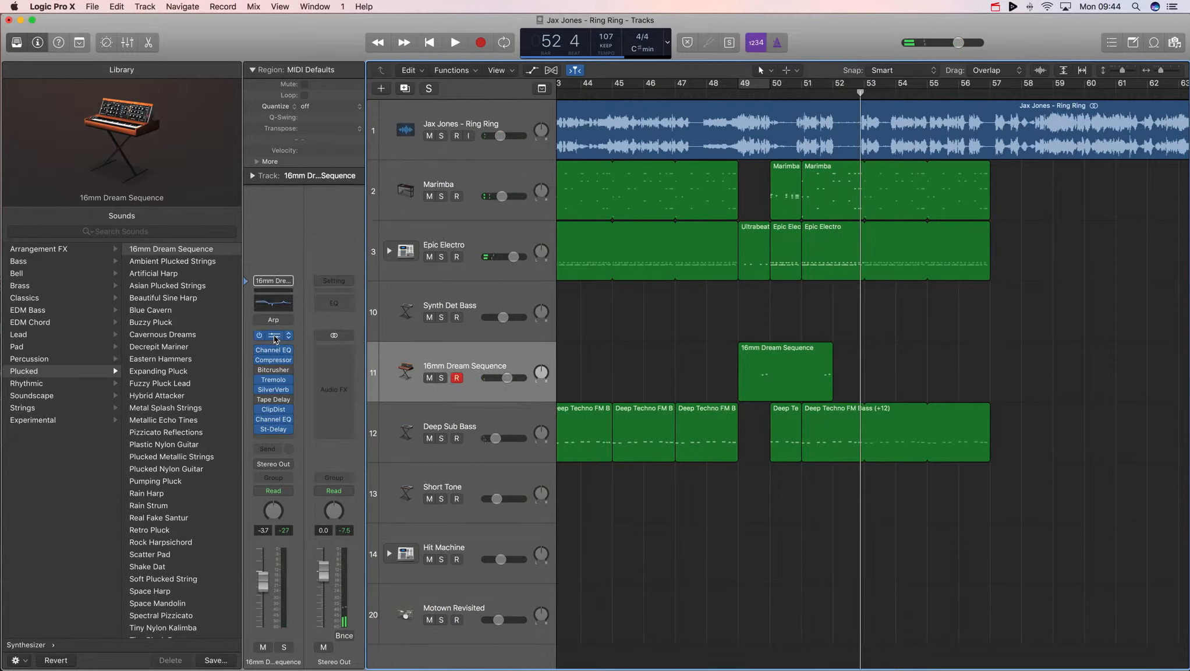
pyautogui.click(274, 337)
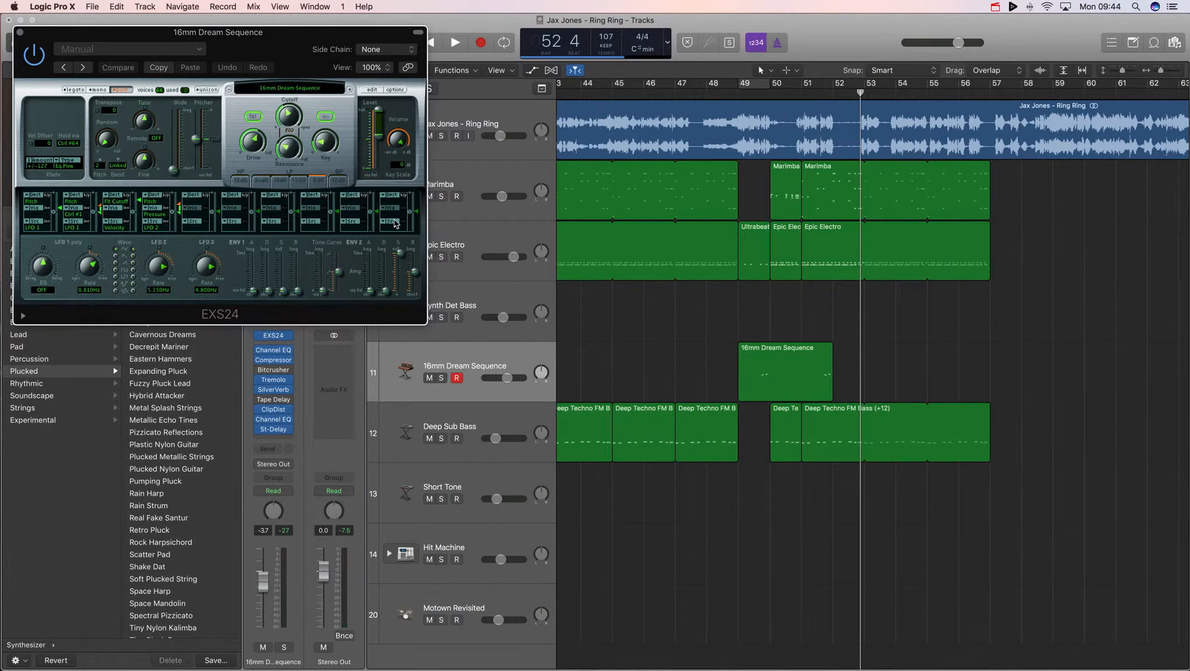
pyautogui.moveTo(419, 274); pyautogui.dragTo(419, 283)
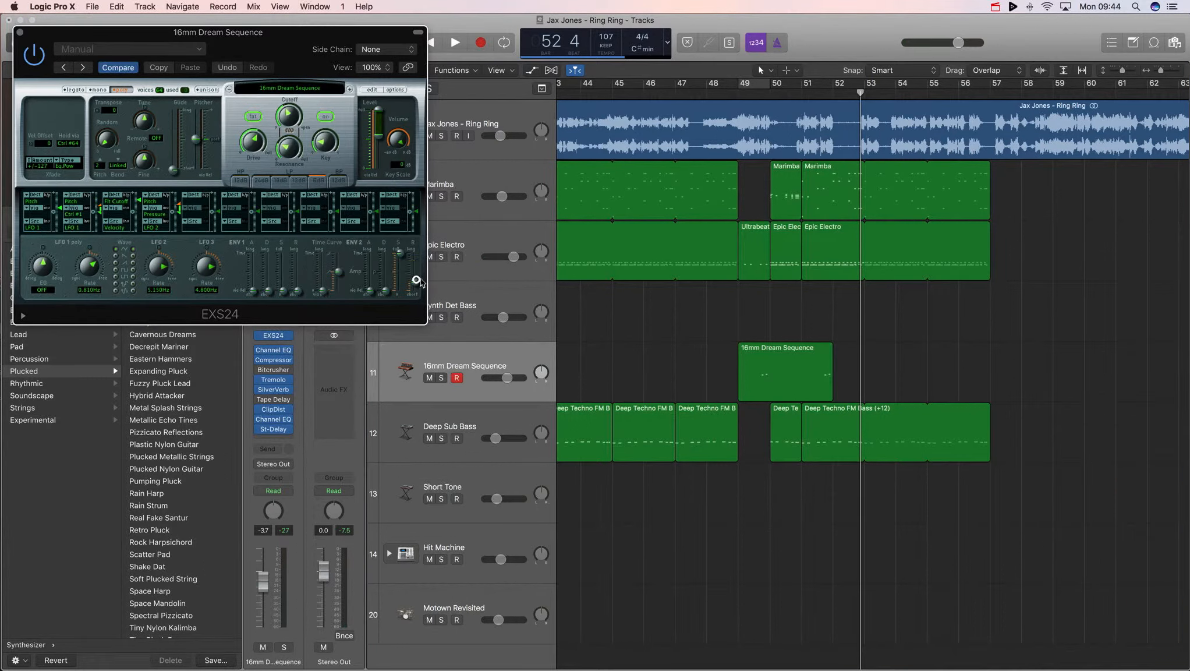
pyautogui.doubleClick(759, 95)
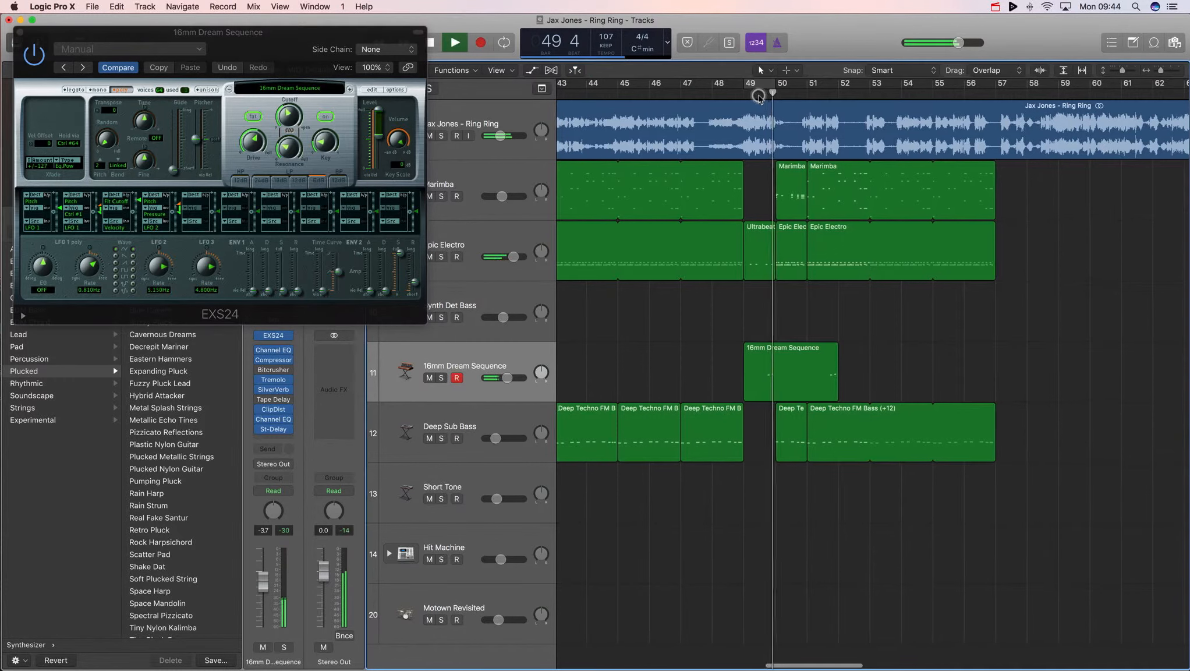
pyautogui.moveTo(417, 282); pyautogui.dragTo(417, 284)
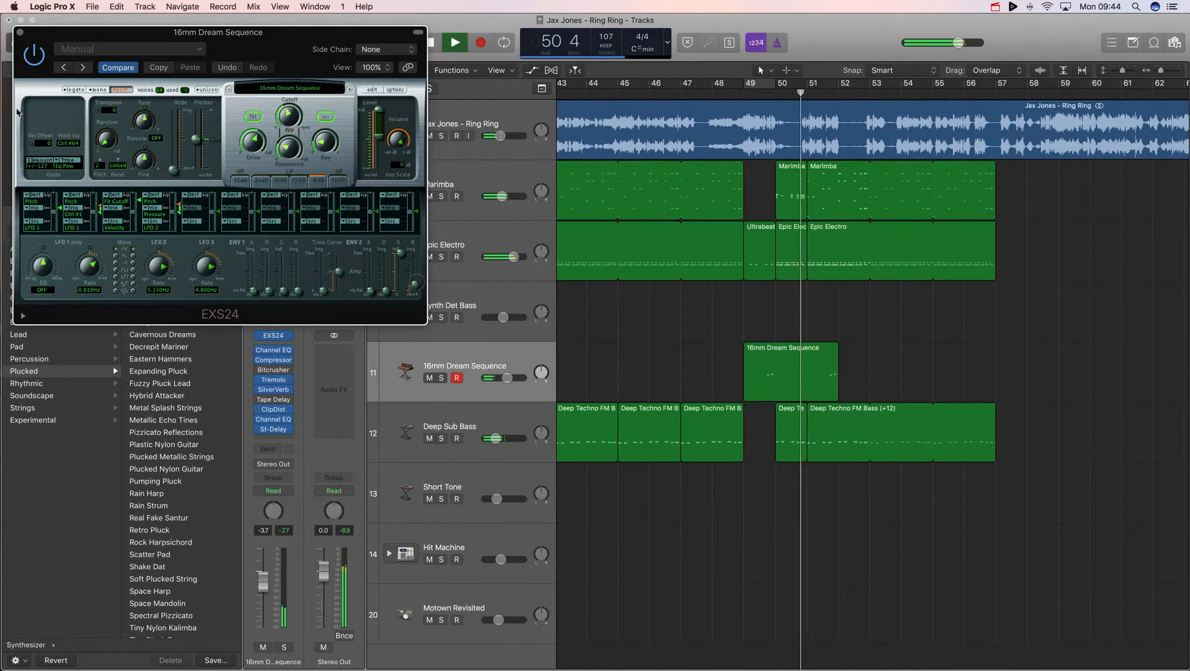
pyautogui.click(19, 32)
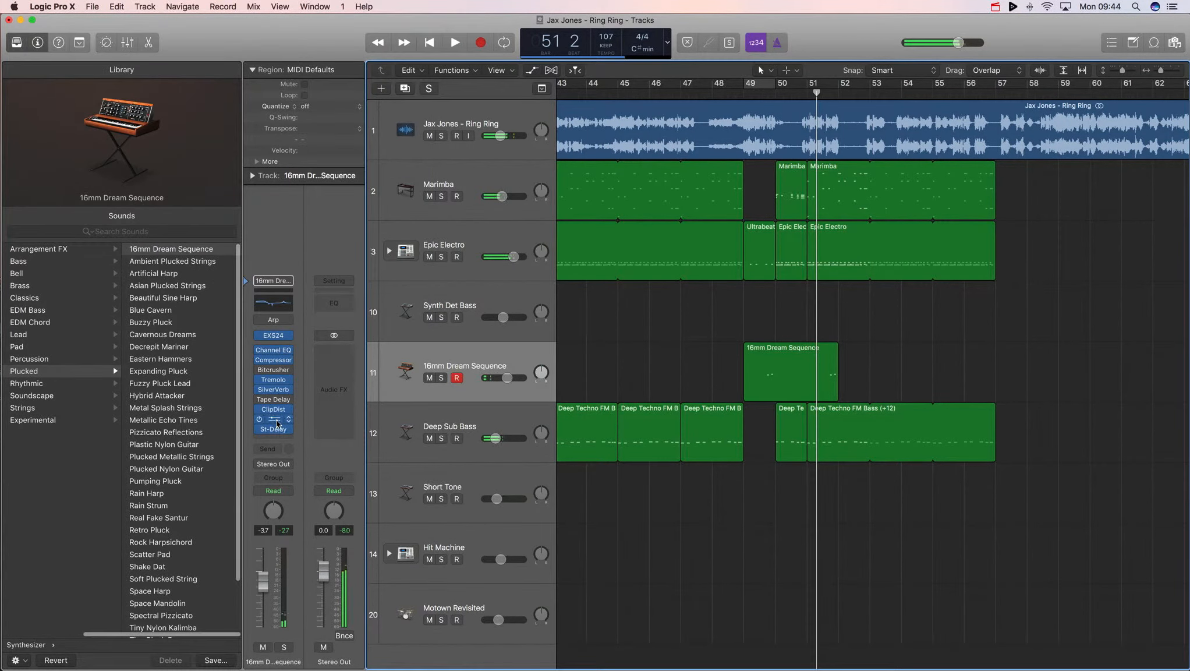
# - Bypass SilverVerb and play the phrase to compare it without reverb
pyautogui.click(259, 389)
pyautogui.doubleClick(768, 88)
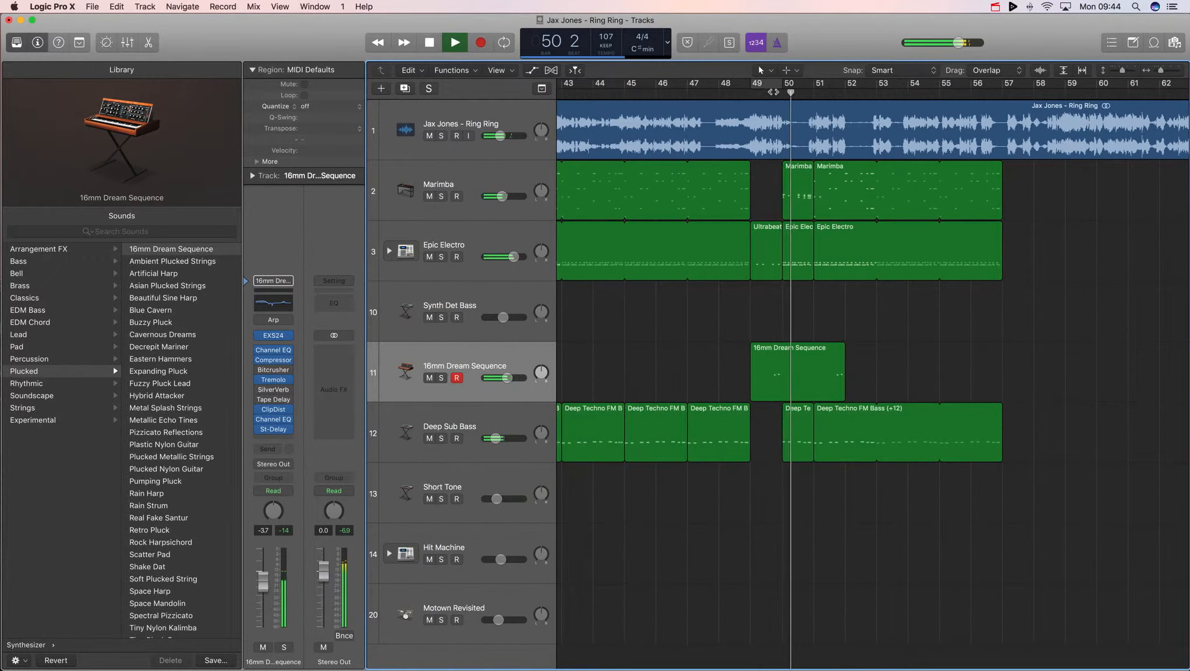
pyautogui.press('space')
# - Re-enable SilverVerb, set its modulation intensity to 0.51, and audition the phrase from bar 50
pyautogui.moveTo(259, 394)
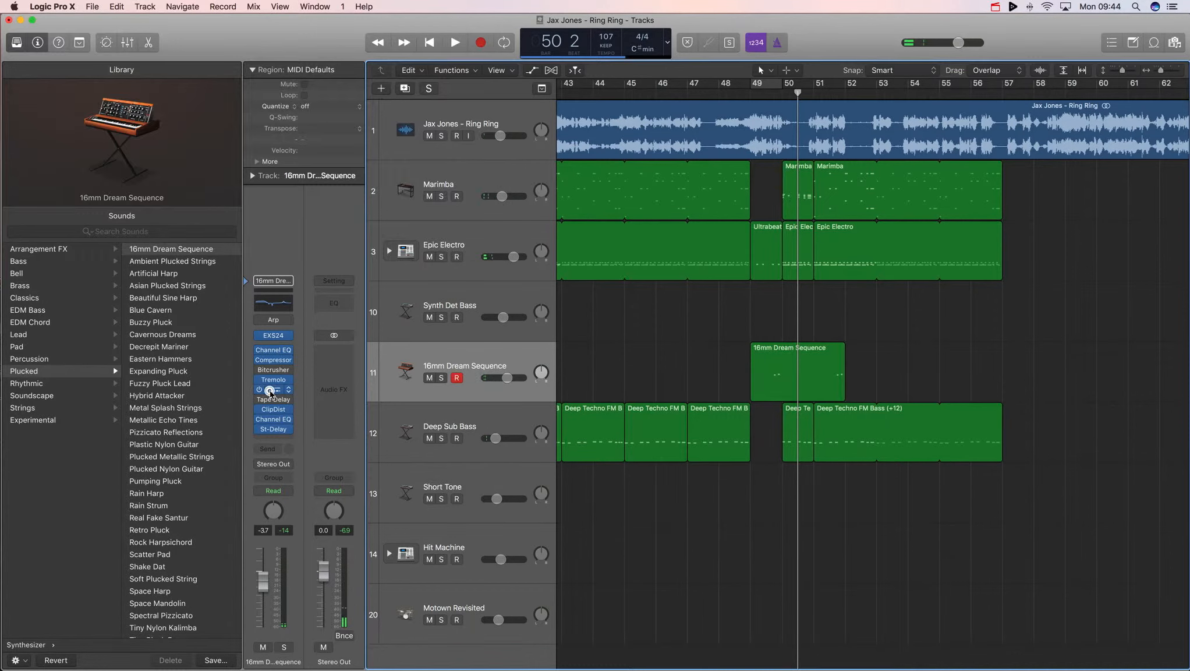
pyautogui.click(273, 389)
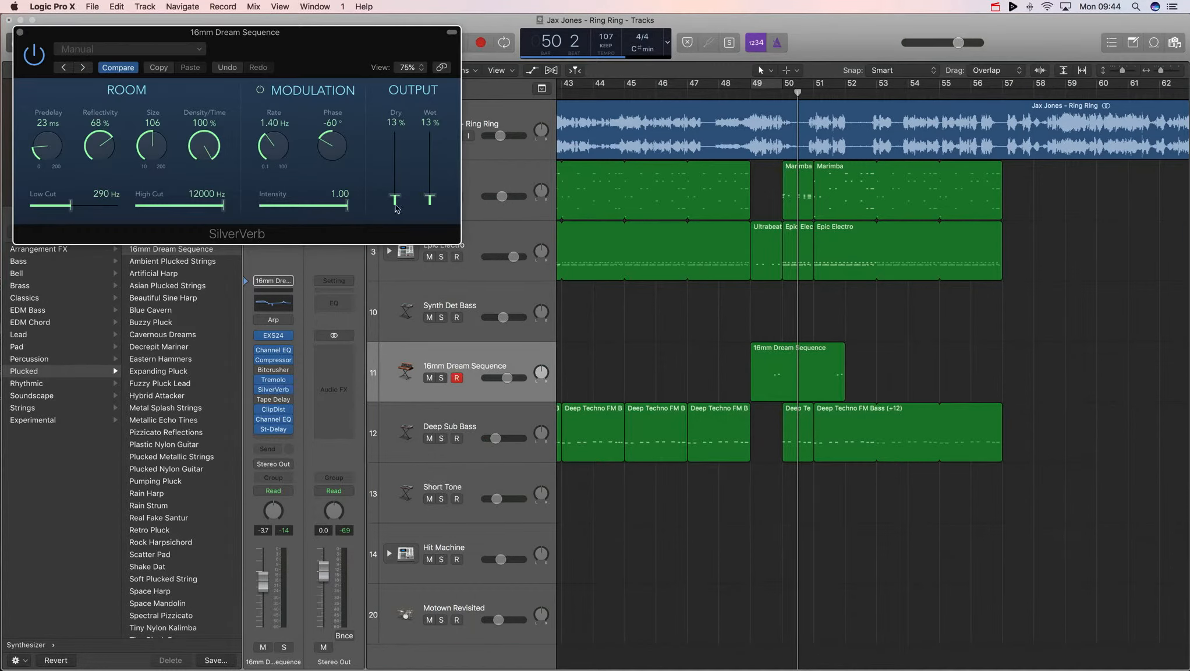
pyautogui.moveTo(348, 210); pyautogui.dragTo(303, 208)
pyautogui.click(766, 95)
pyautogui.press('space')
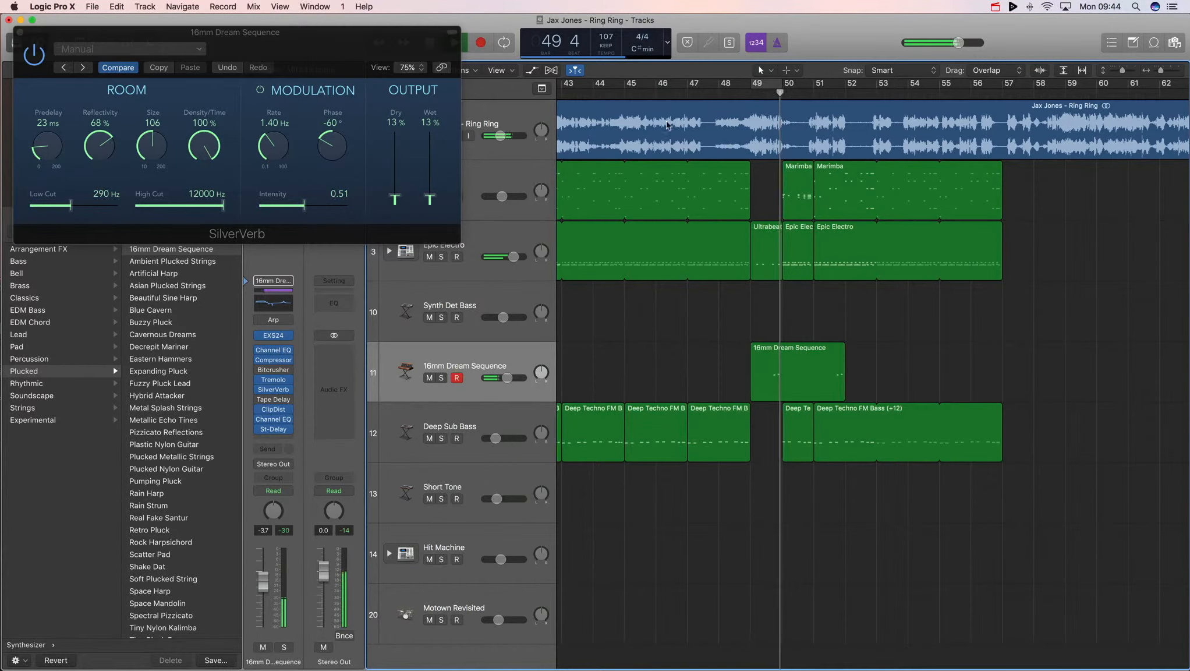
pyautogui.click(19, 32)
pyautogui.press('space')
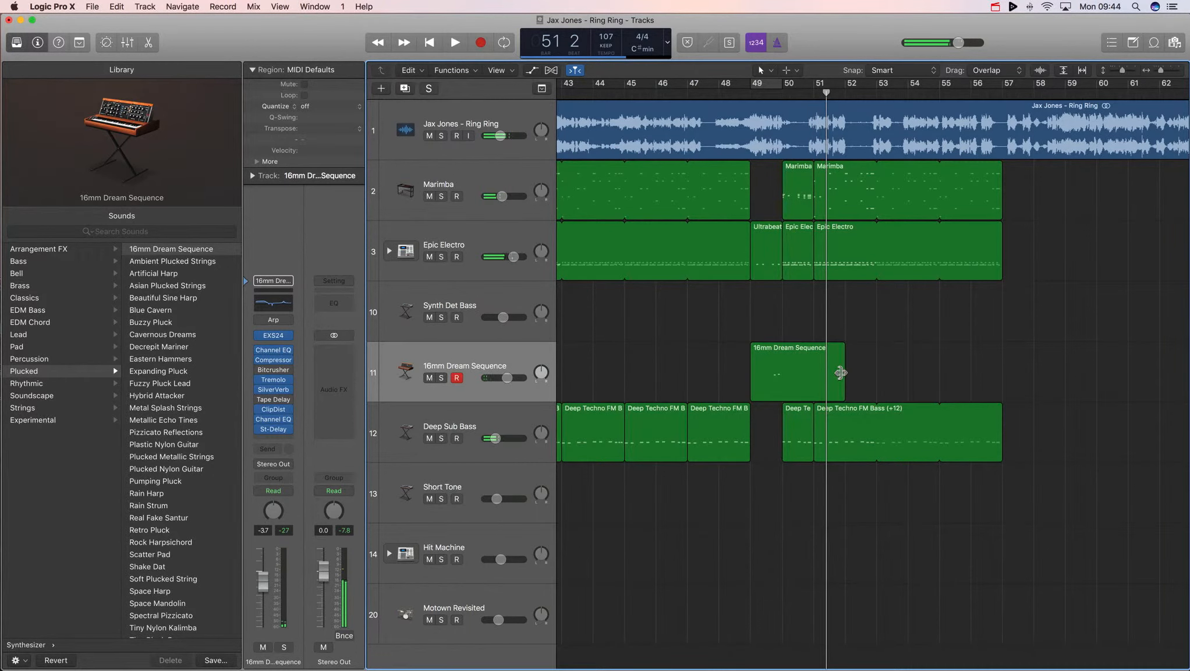
# - Select the 16mm Dream Sequence region and play back the transition around bar 51
pyautogui.hscroll(-4, 843, 366)
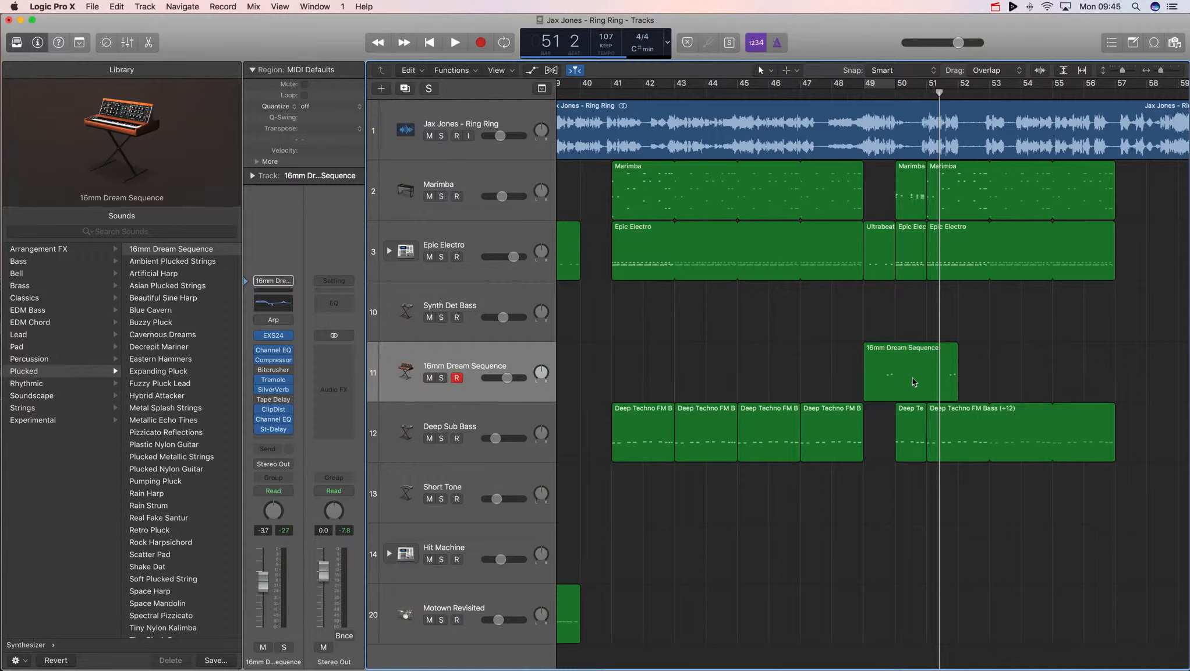
pyautogui.click(679, 153)
pyautogui.hscroll(-1, 644, 176)
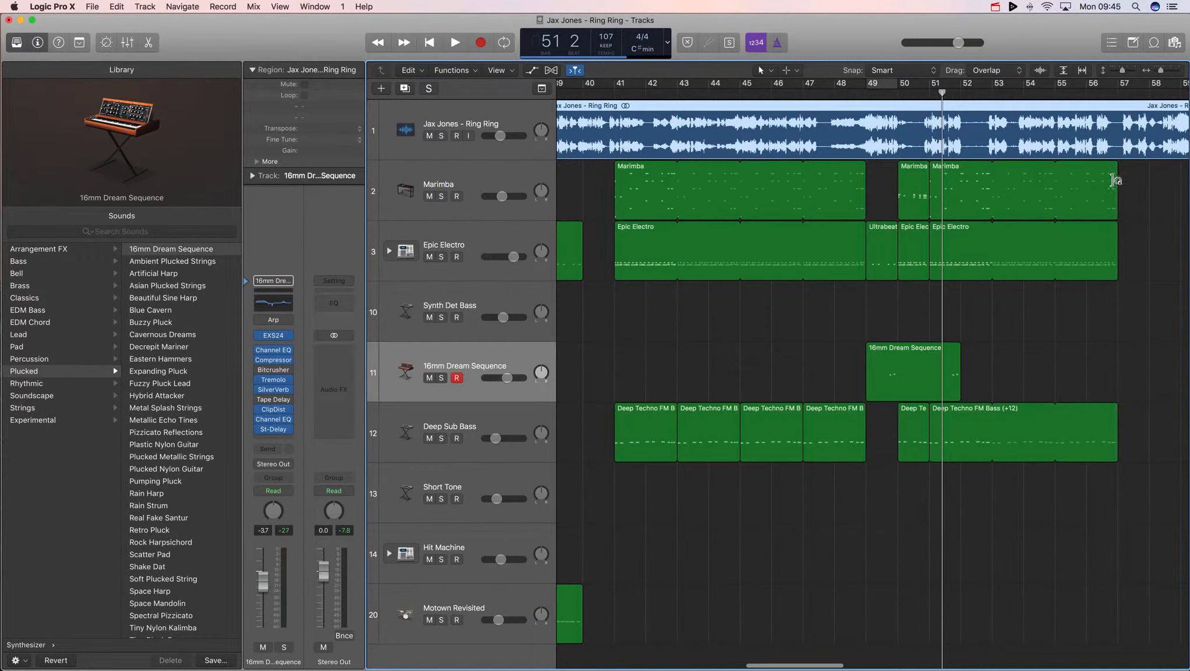
pyautogui.hscroll(2, 1114, 180)
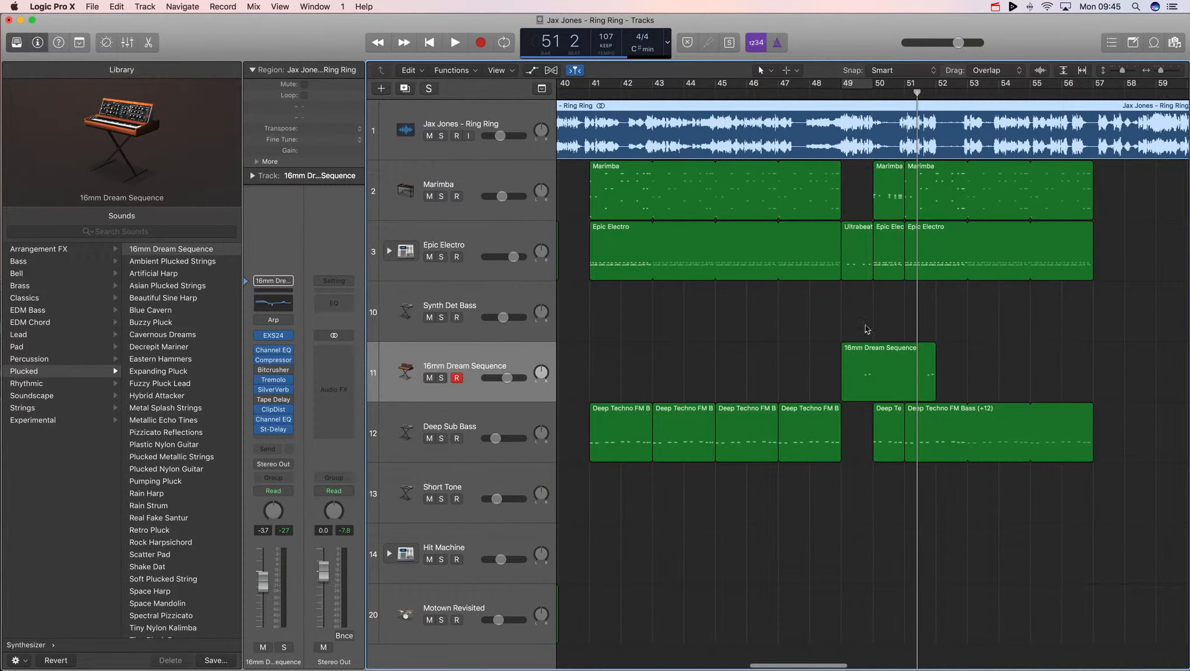
pyautogui.click(874, 374)
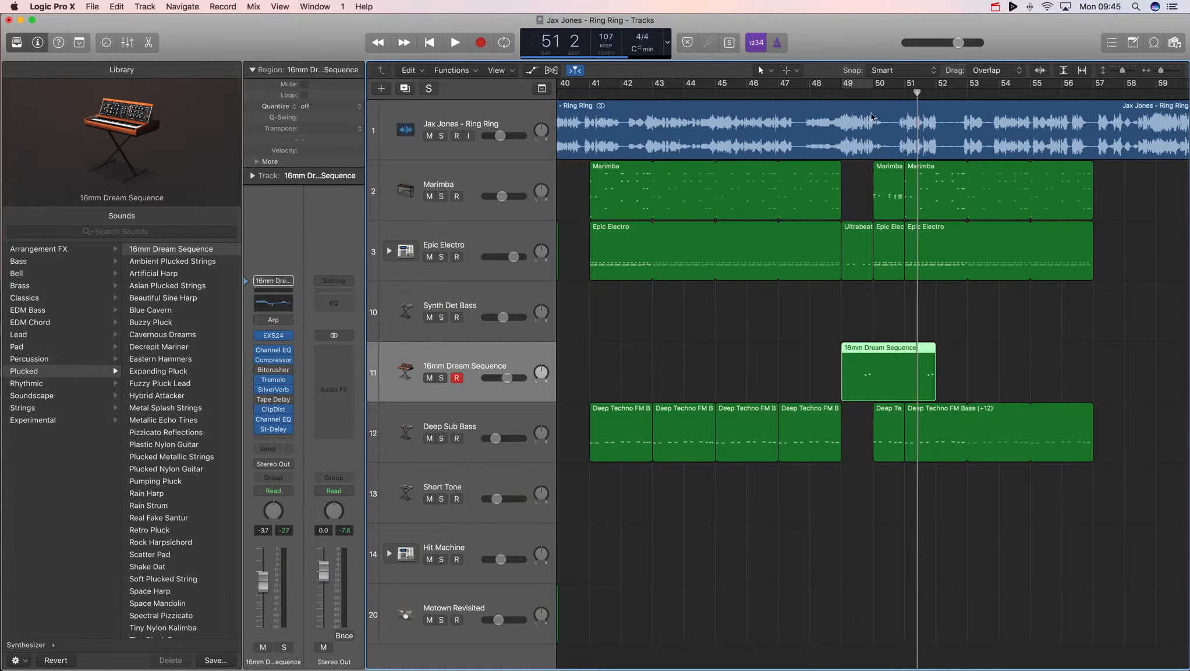
pyautogui.press('space')
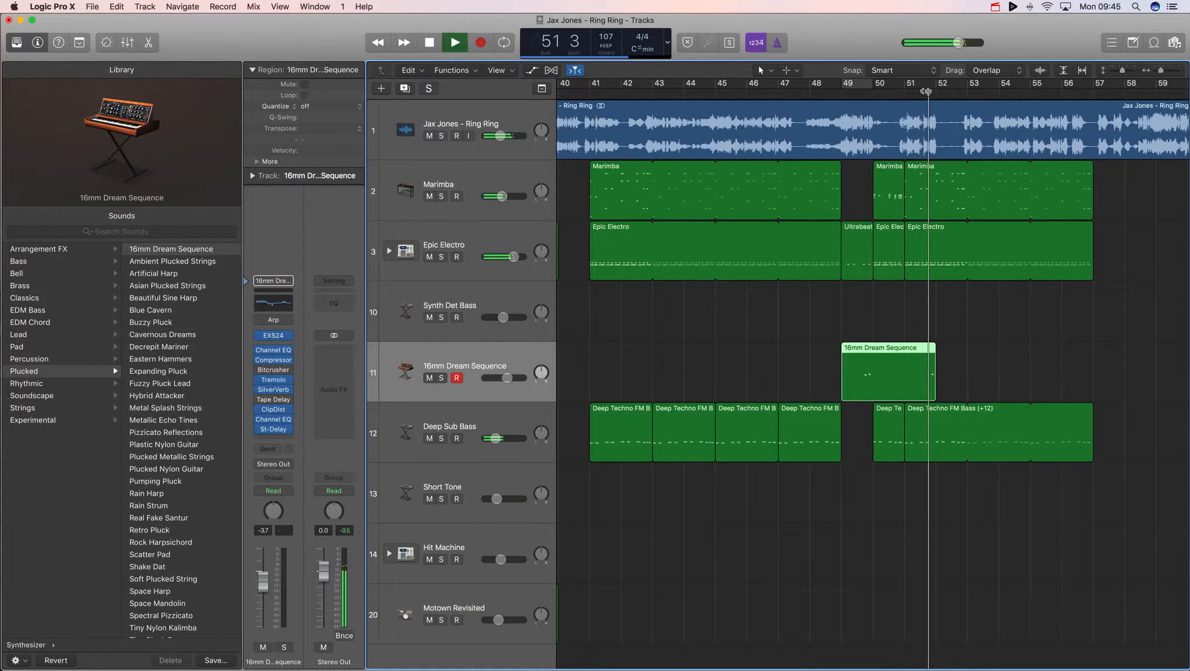
pyautogui.press('space')
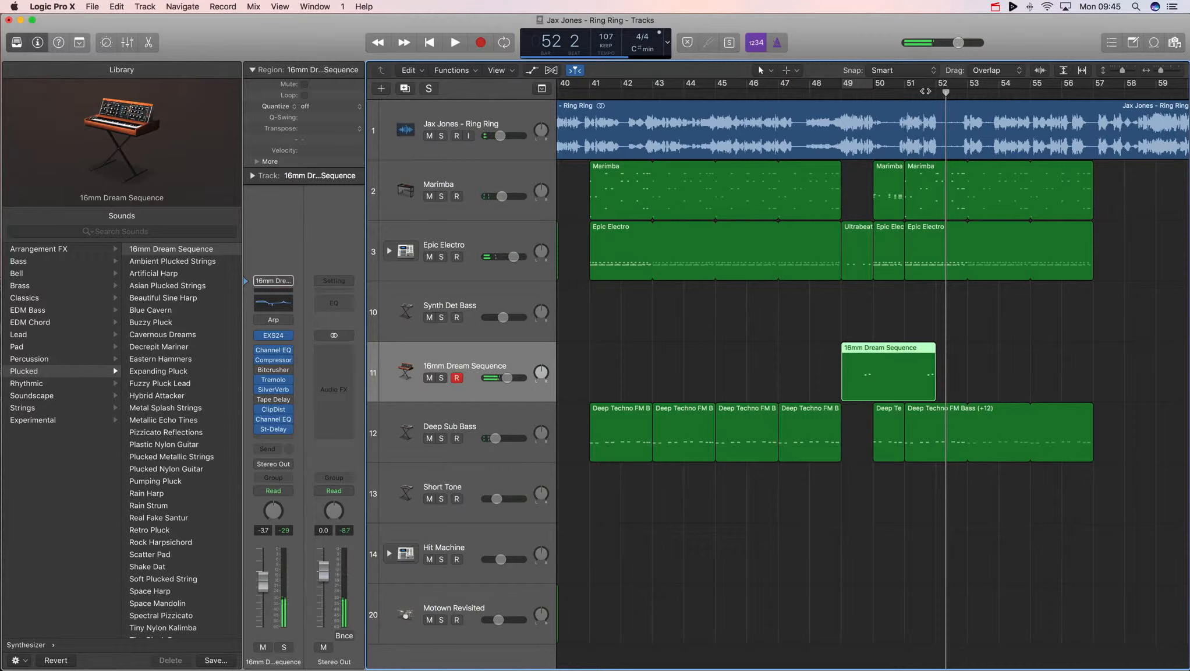
# - Record a second 16mm Dream Sequence phrase starting from bar 52 on the selected track
pyautogui.click(936, 92)
pyautogui.press('r')
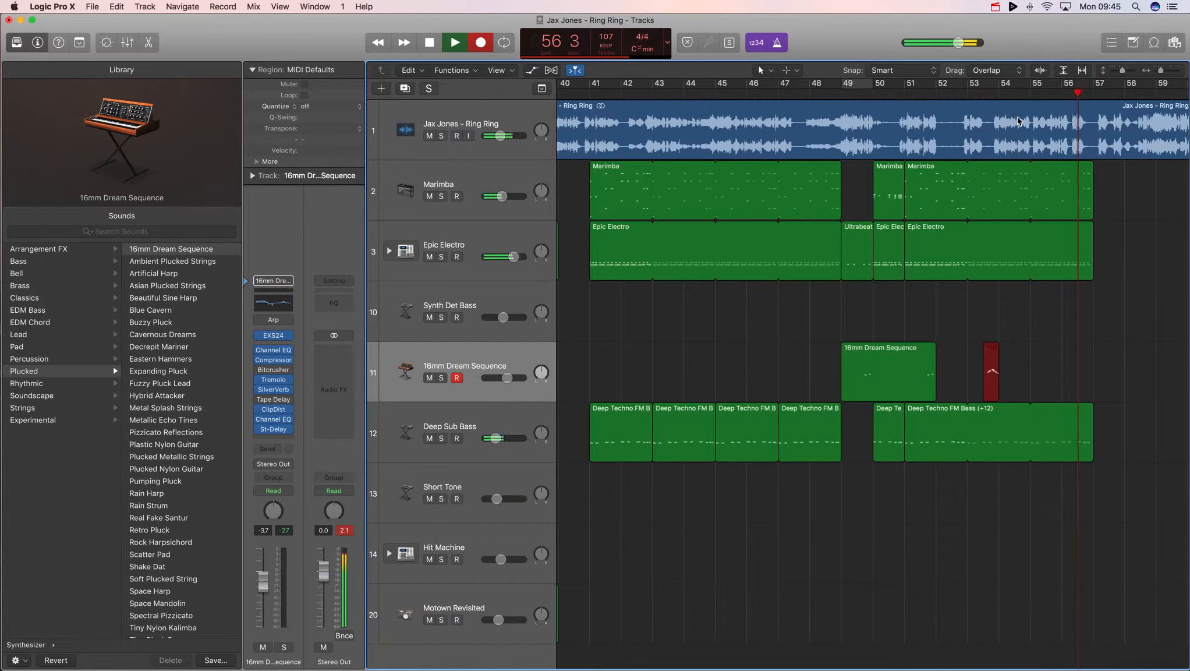
pyautogui.press('space')
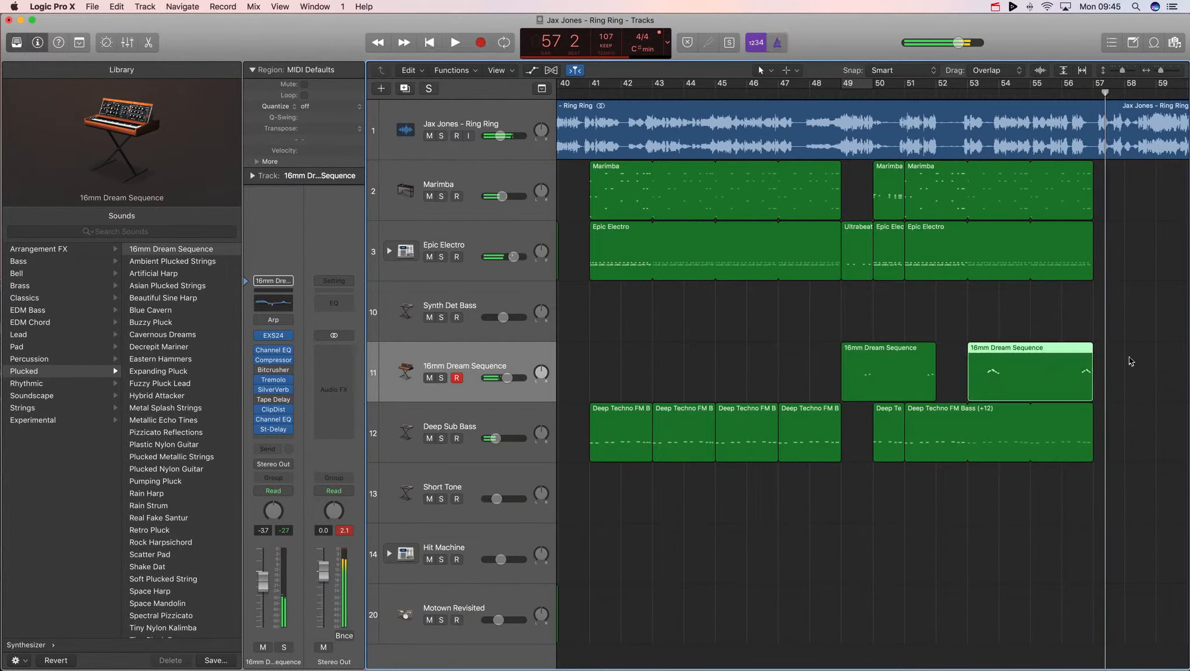
# - Open the new region in the Piano Roll, shift its notes slightly earlier, and close the editor
pyautogui.press('super+4')
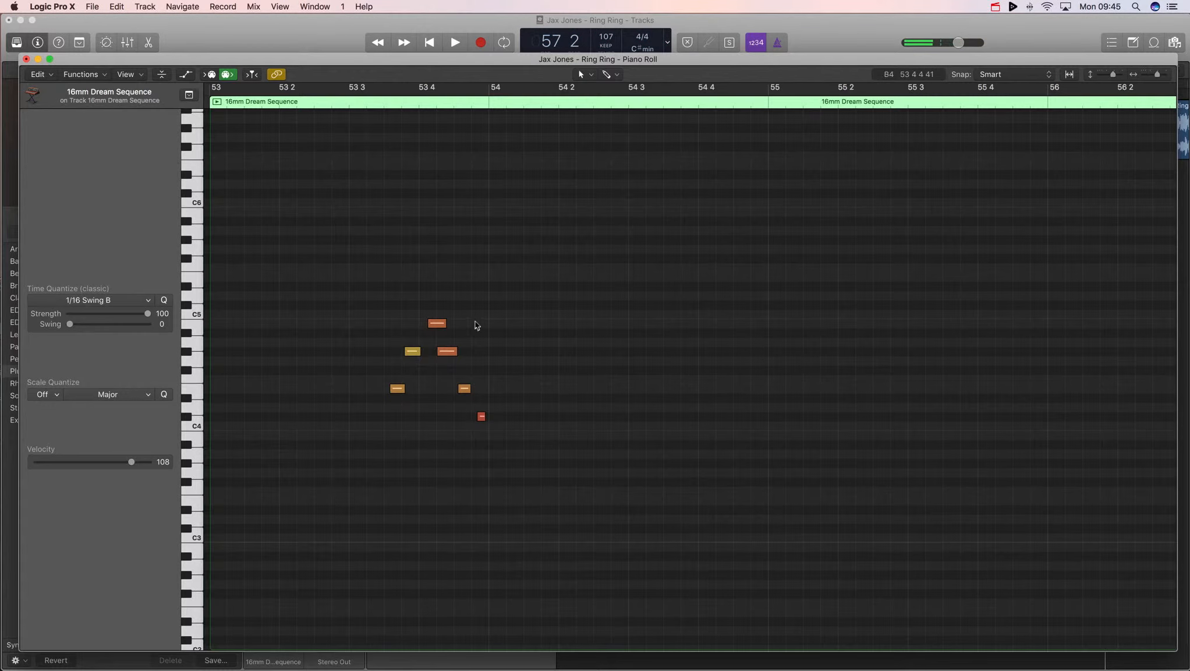
pyautogui.moveTo(396, 388); pyautogui.dragTo(391, 389)
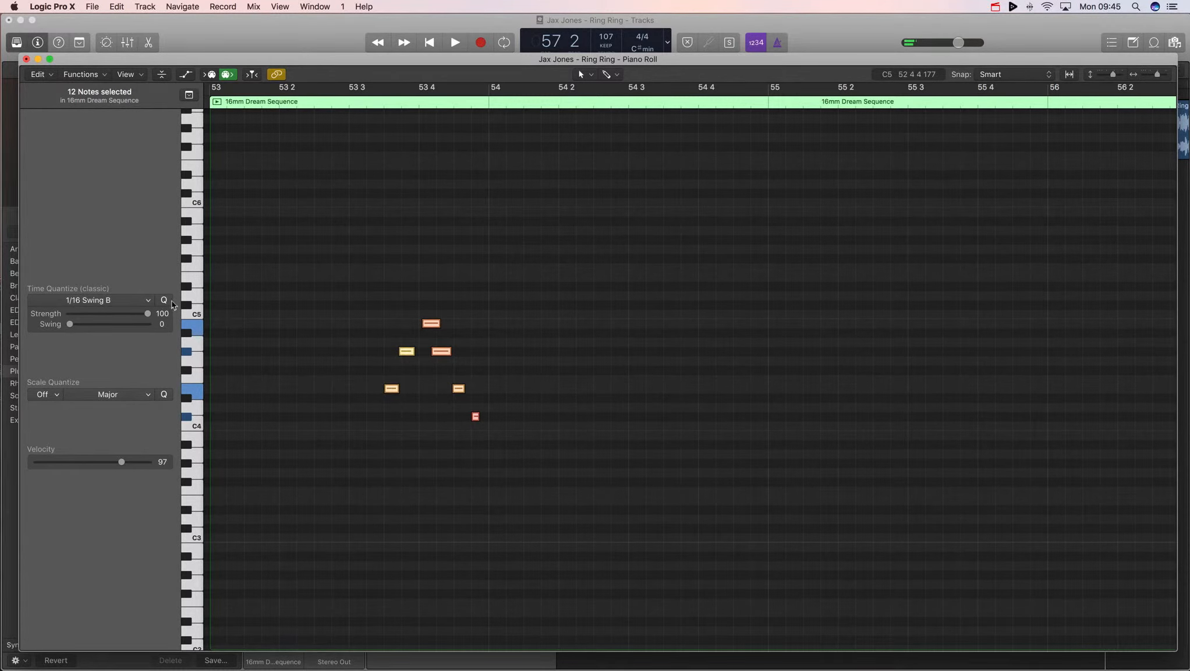
pyautogui.press('super+w')
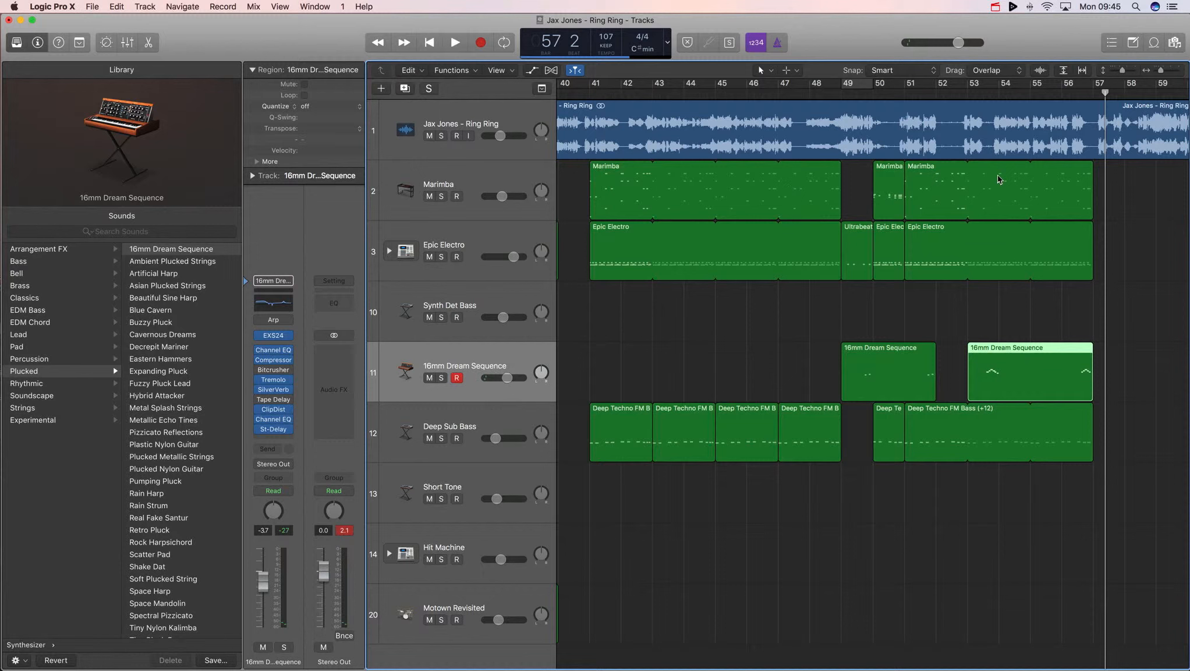
# - Play back the arrangement from around bar 56 to hear the new phrase
pyautogui.click(971, 112)
pyautogui.doubleClick(961, 92)
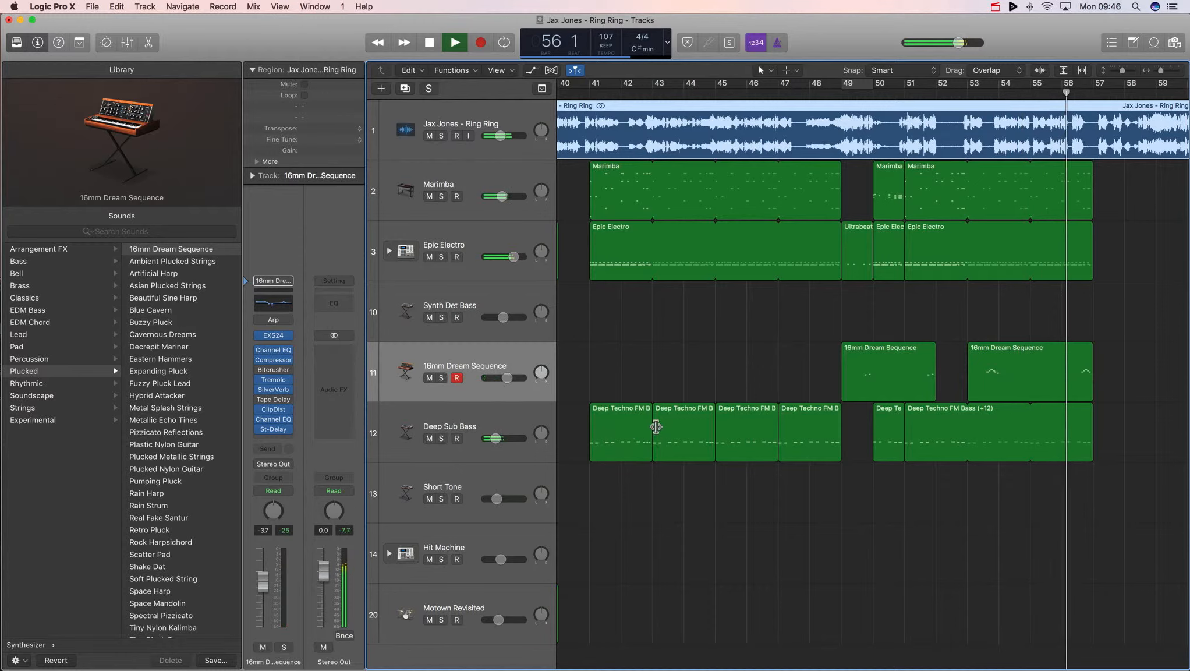
pyautogui.press('space')
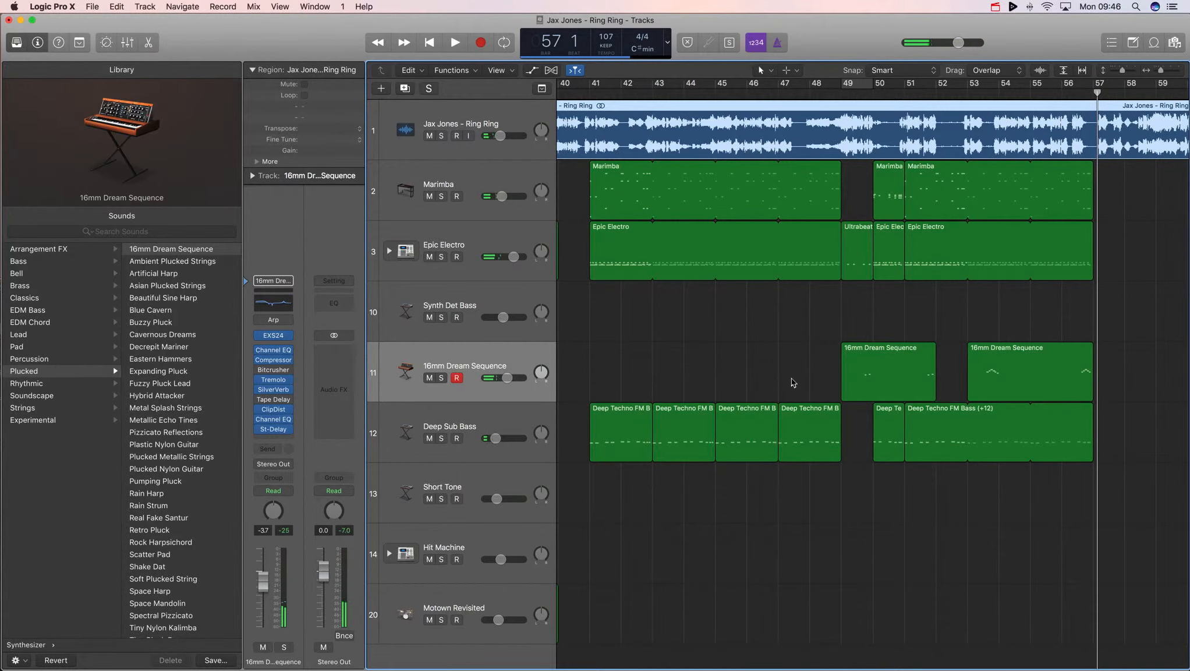
# - Create a new track with the Marimba track's settings and load the Steinway Grand Piano sound on it
pyautogui.click(476, 175)
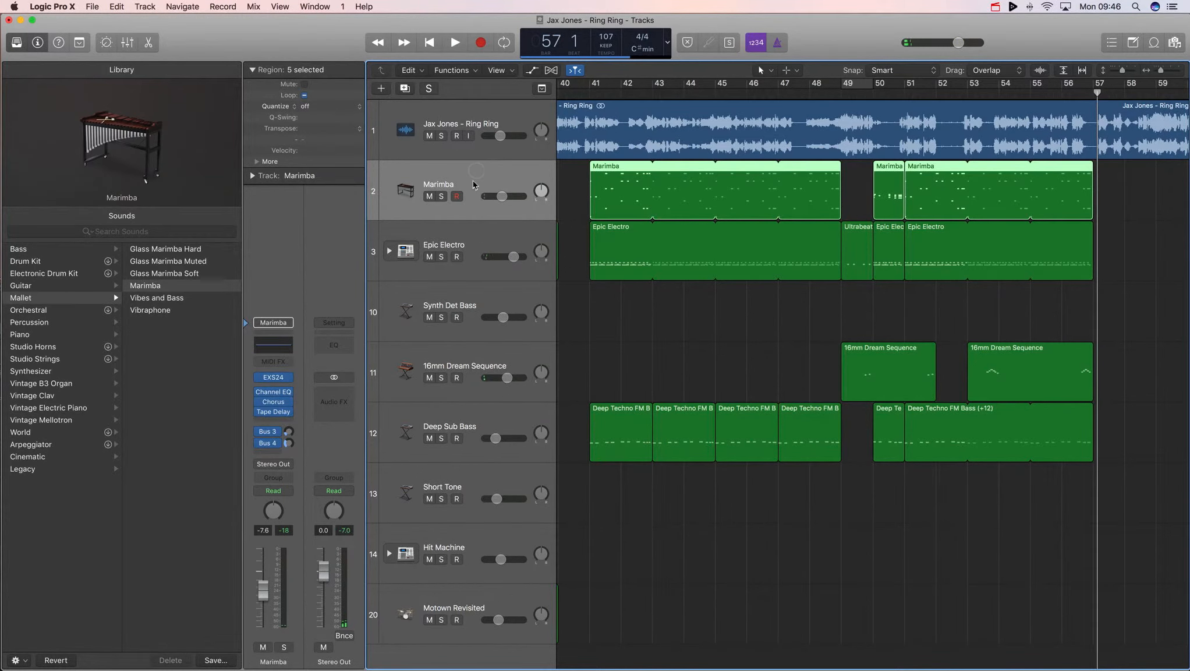
pyautogui.click(402, 88)
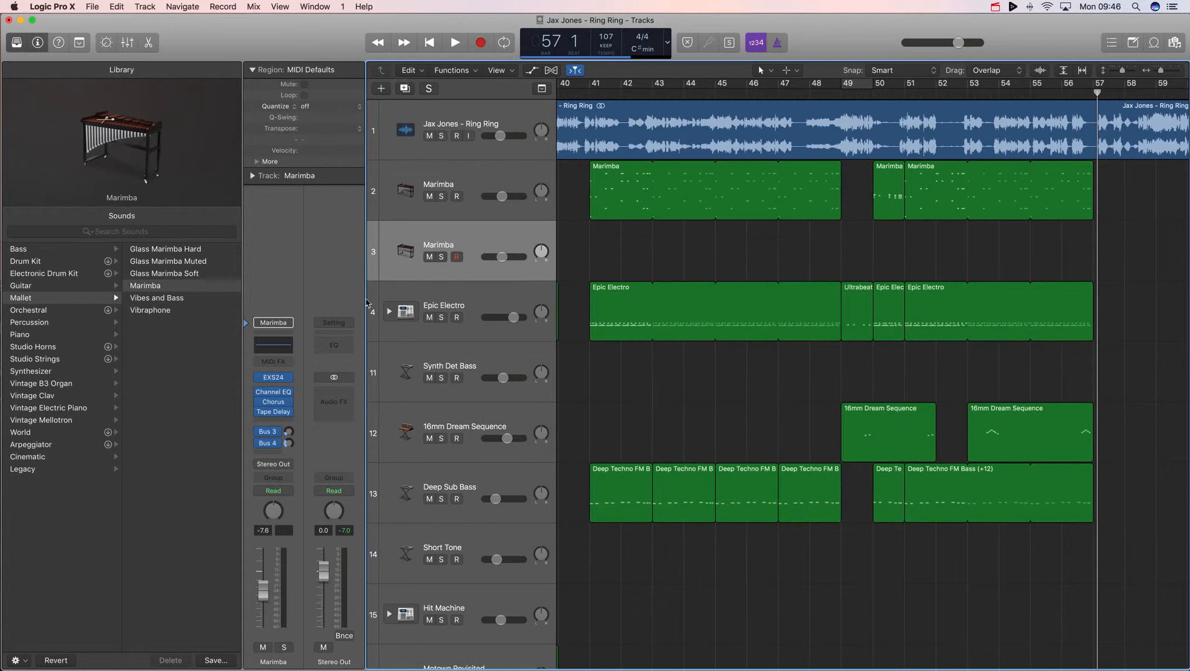
pyautogui.click(35, 334)
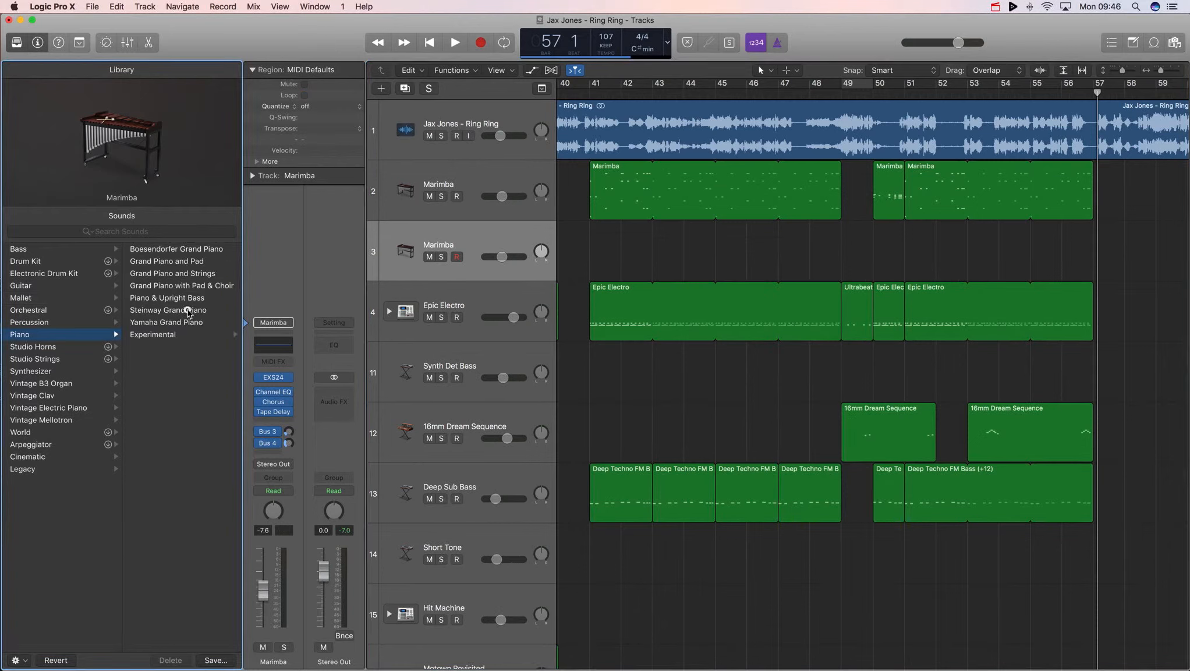
pyautogui.click(188, 311)
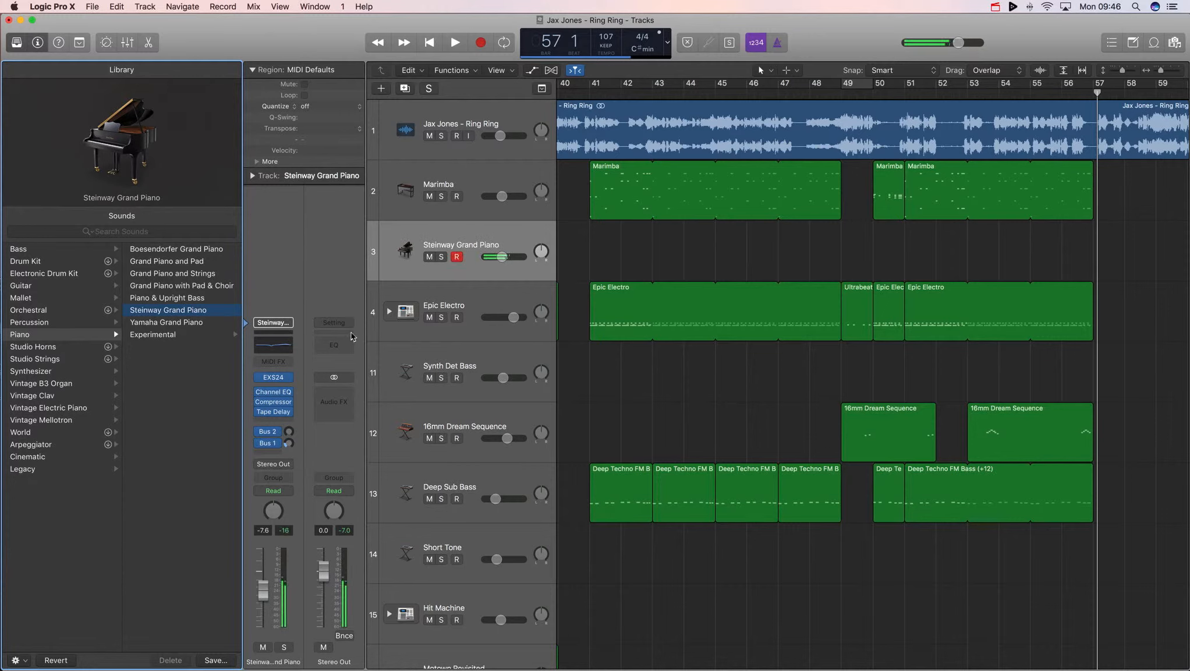
# - Insert Space Designer on the piano channel and load the 04.4s Dream Hall preset from Large Spaces Halls
pyautogui.click(271, 420)
pyautogui.moveTo(294, 596)
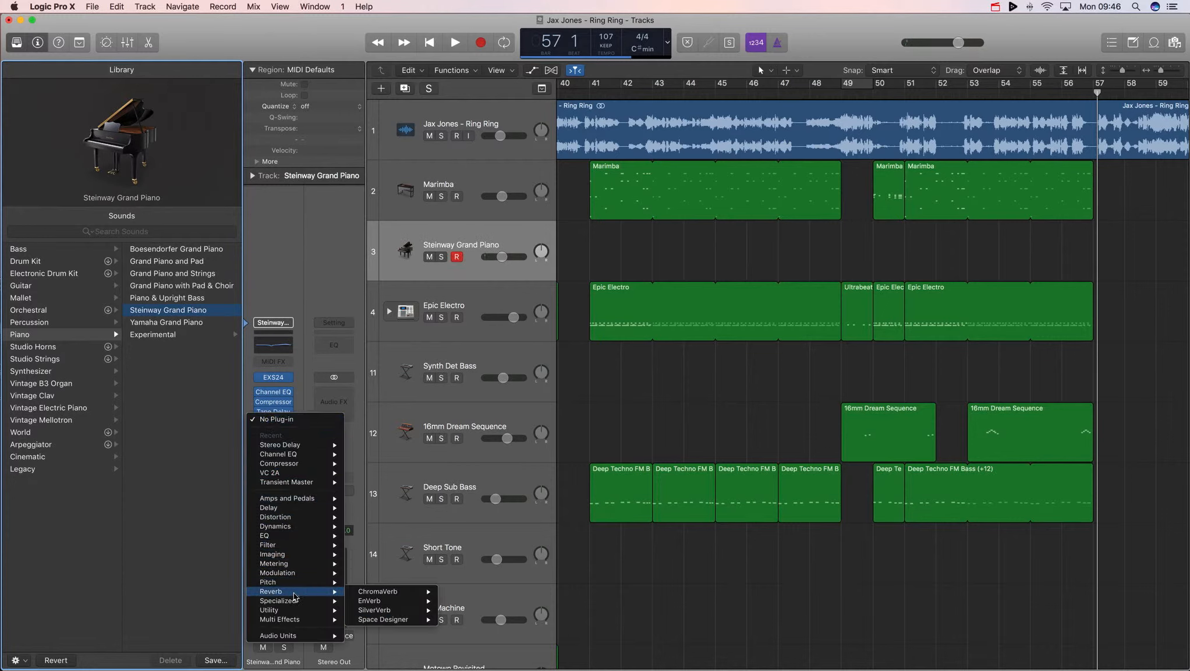
pyautogui.moveTo(402, 620)
pyautogui.click(465, 625)
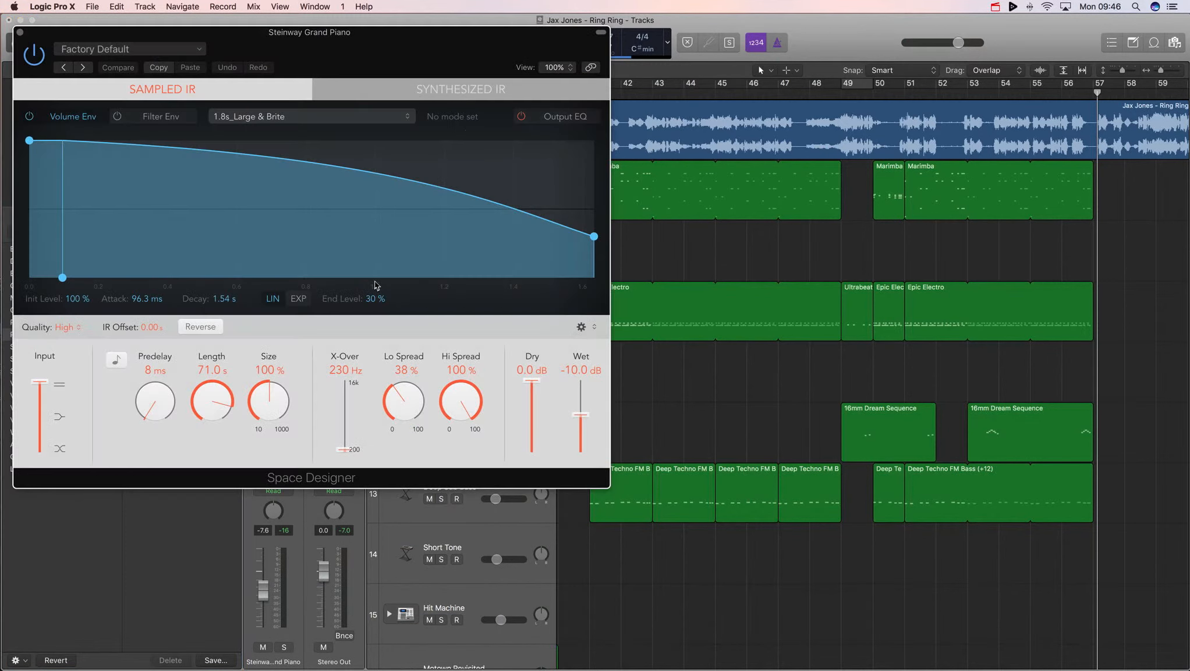
pyautogui.click(117, 49)
pyautogui.moveTo(193, 274)
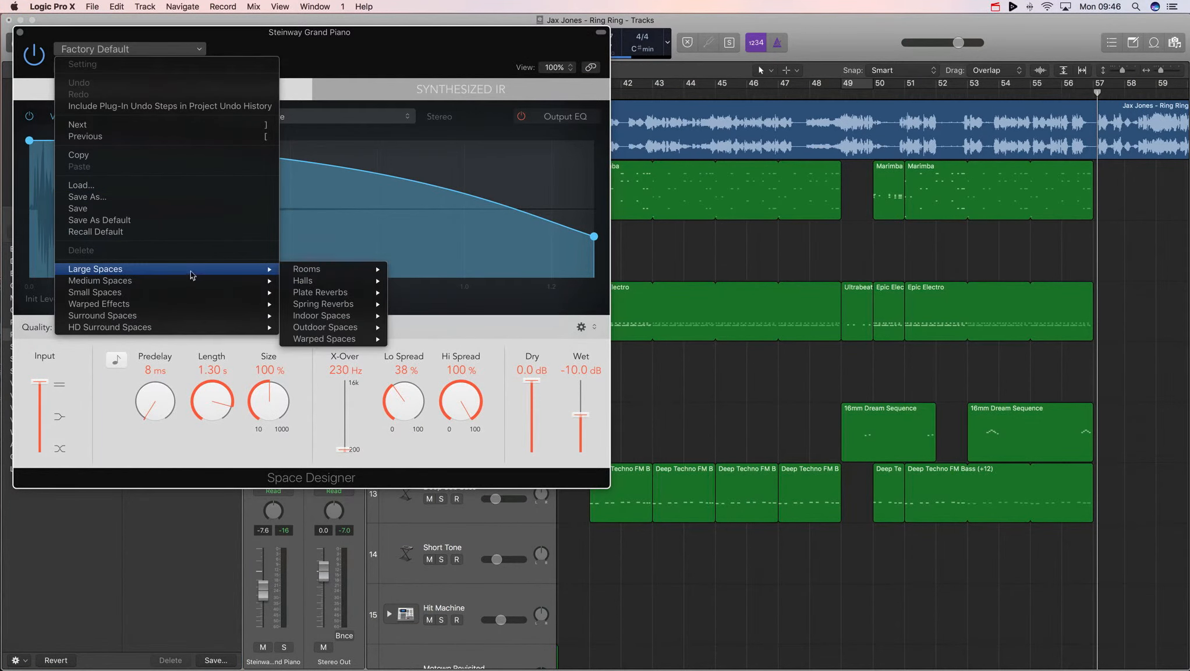
pyautogui.moveTo(326, 280)
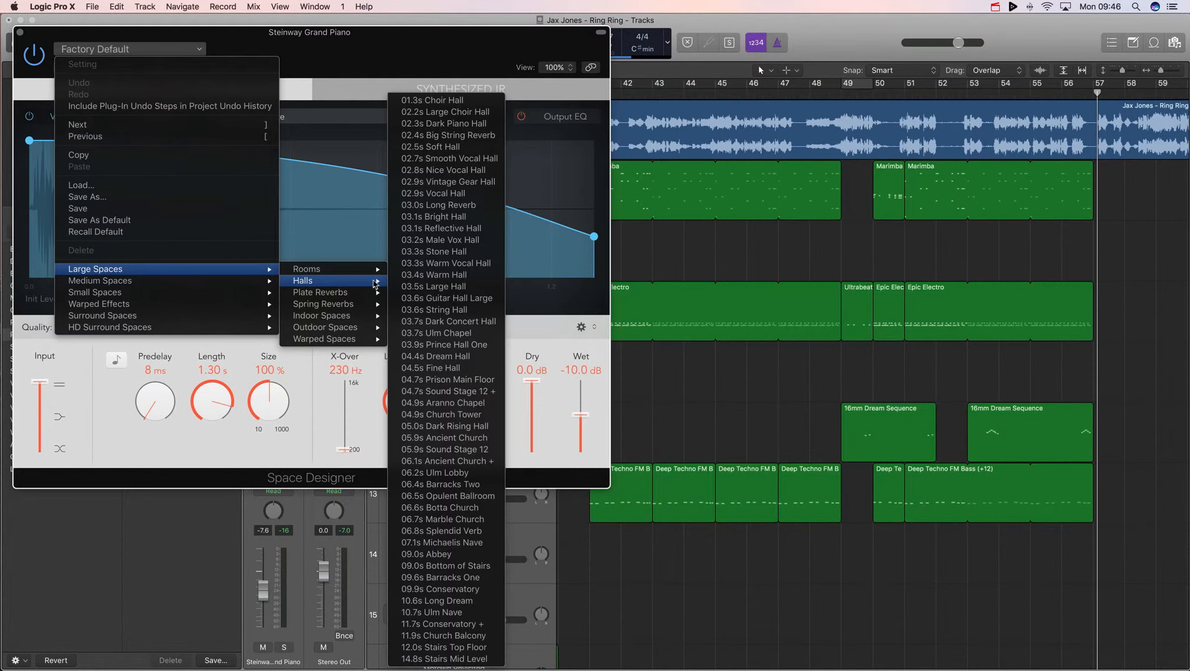
pyautogui.click(463, 356)
pyautogui.click(19, 33)
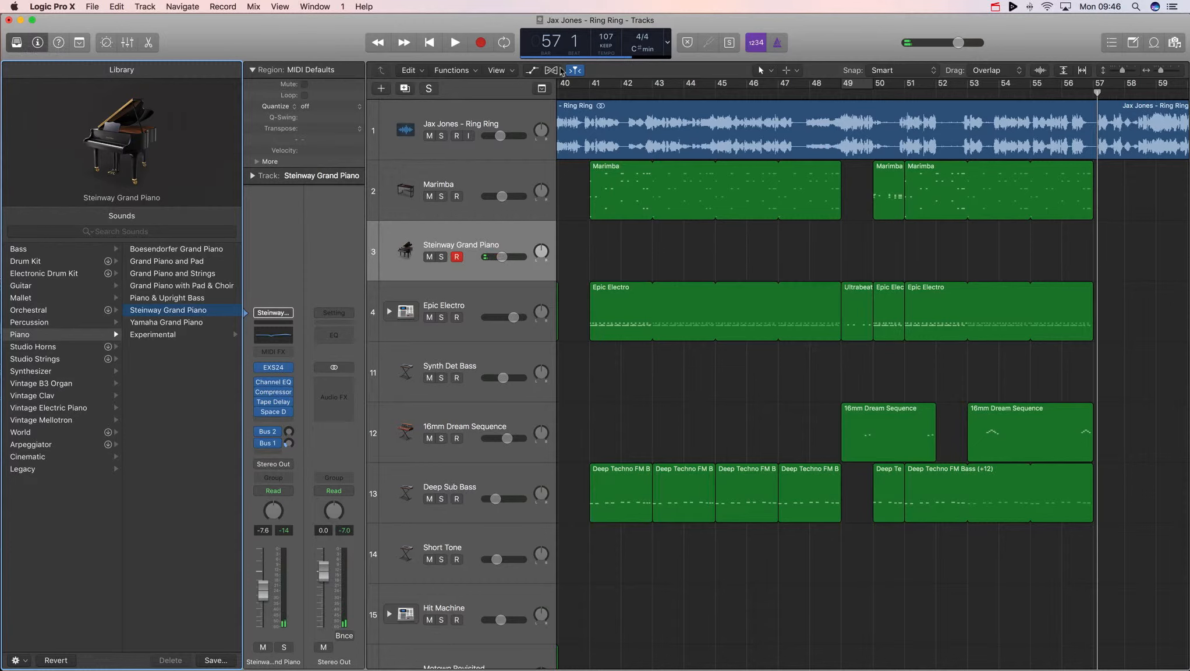
# - Play the arrangement from bar 41 to audition the piano track
pyautogui.click(590, 92)
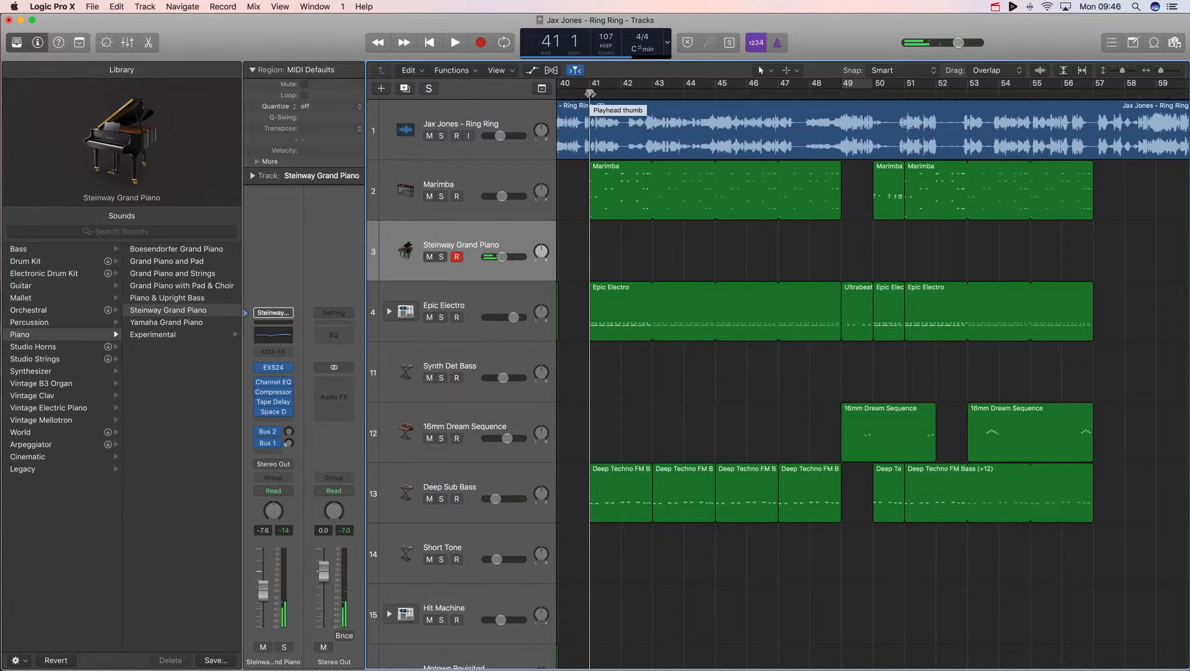
pyautogui.press('space')
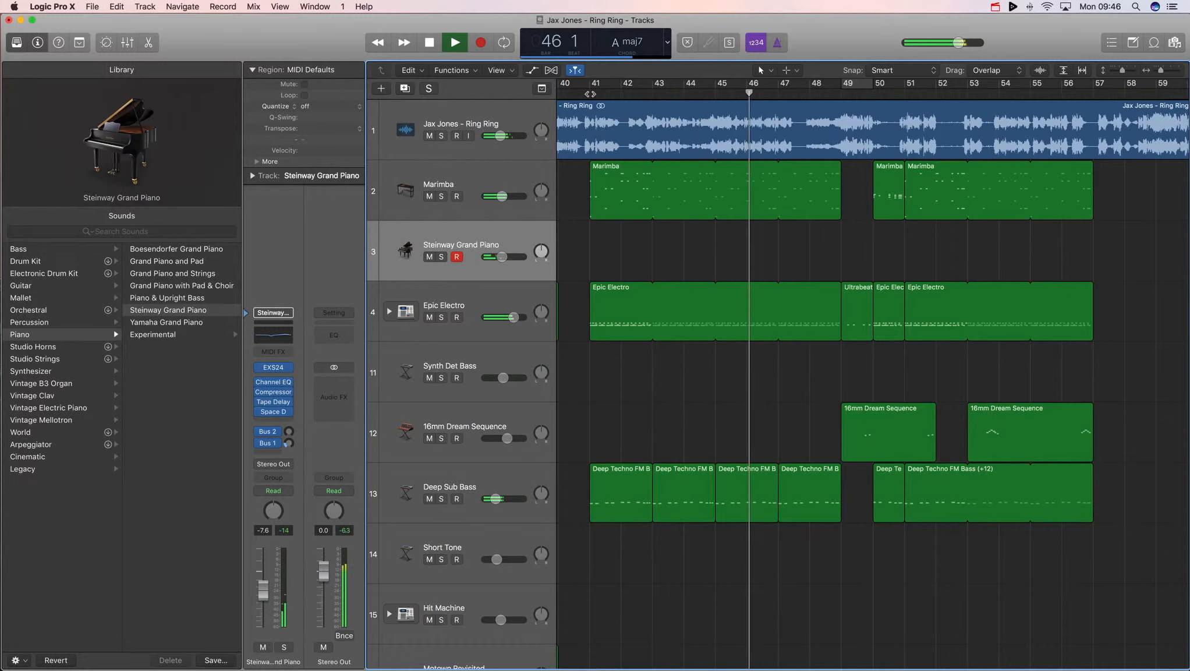
pyautogui.press('space')
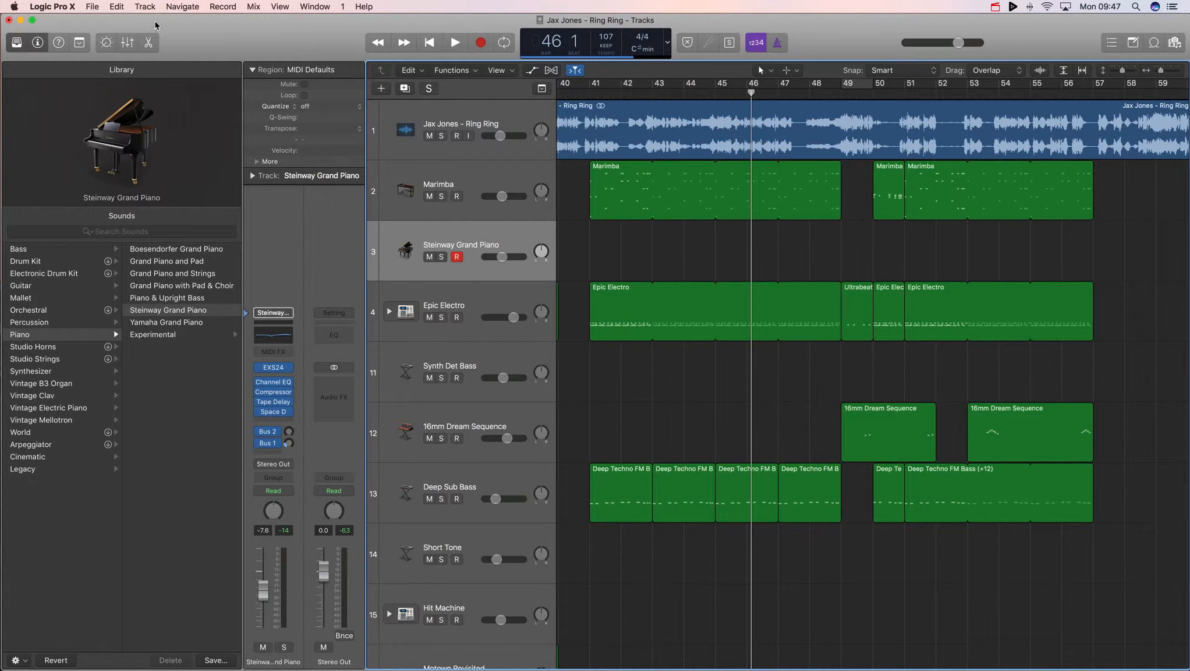
# - Look up the key command for Capture as Recording in the Key Commands editor
pyautogui.click(52, 7)
pyautogui.moveTo(78, 40)
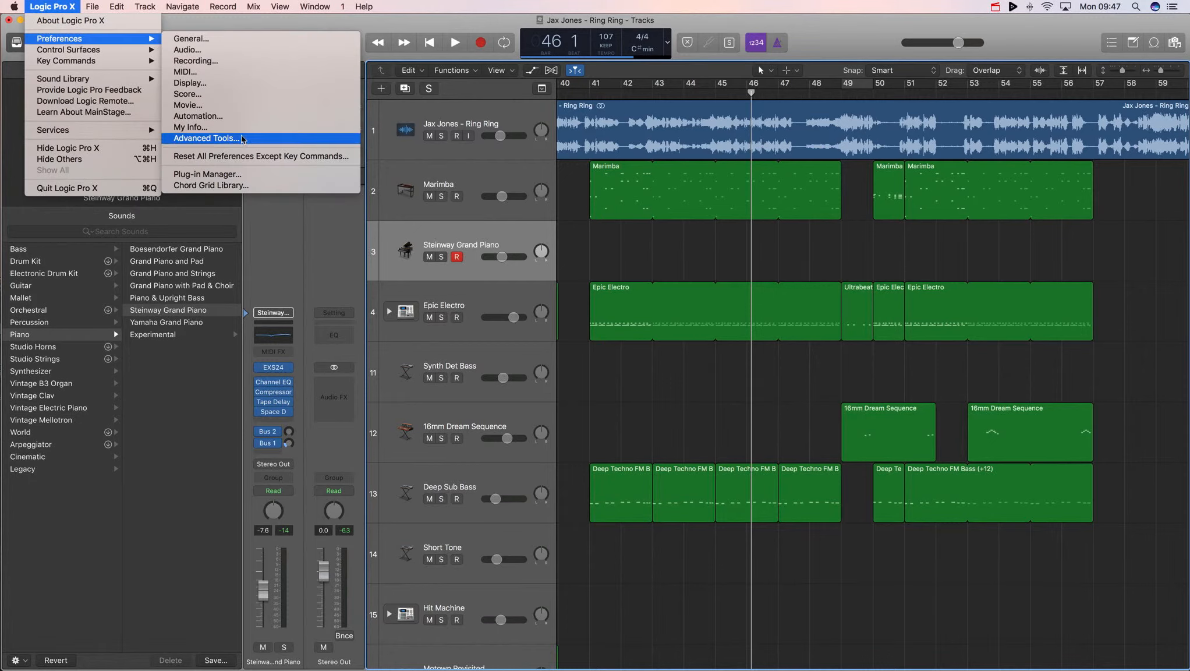
pyautogui.moveTo(125, 62)
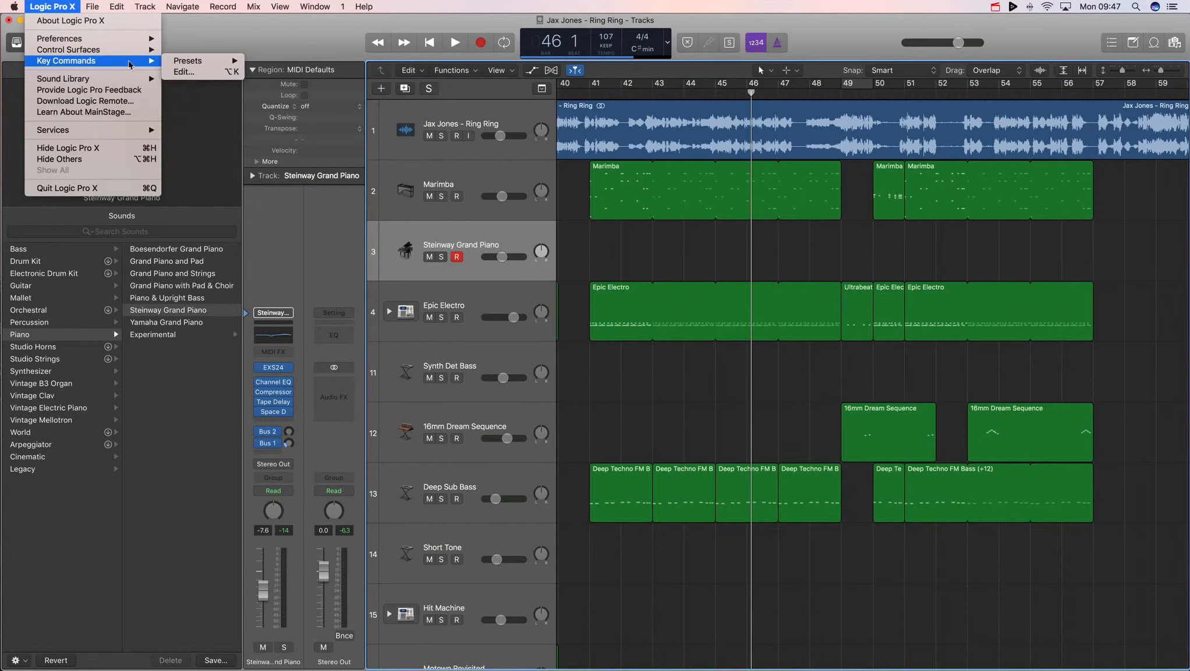
pyautogui.click(193, 73)
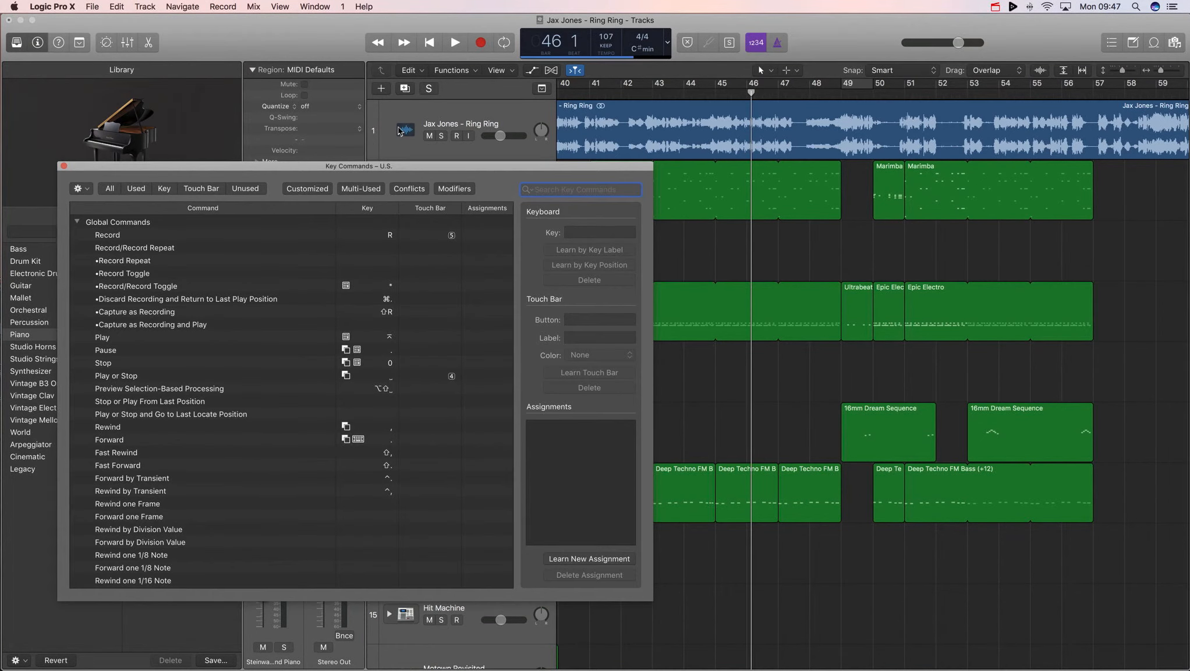
pyautogui.write('capture')
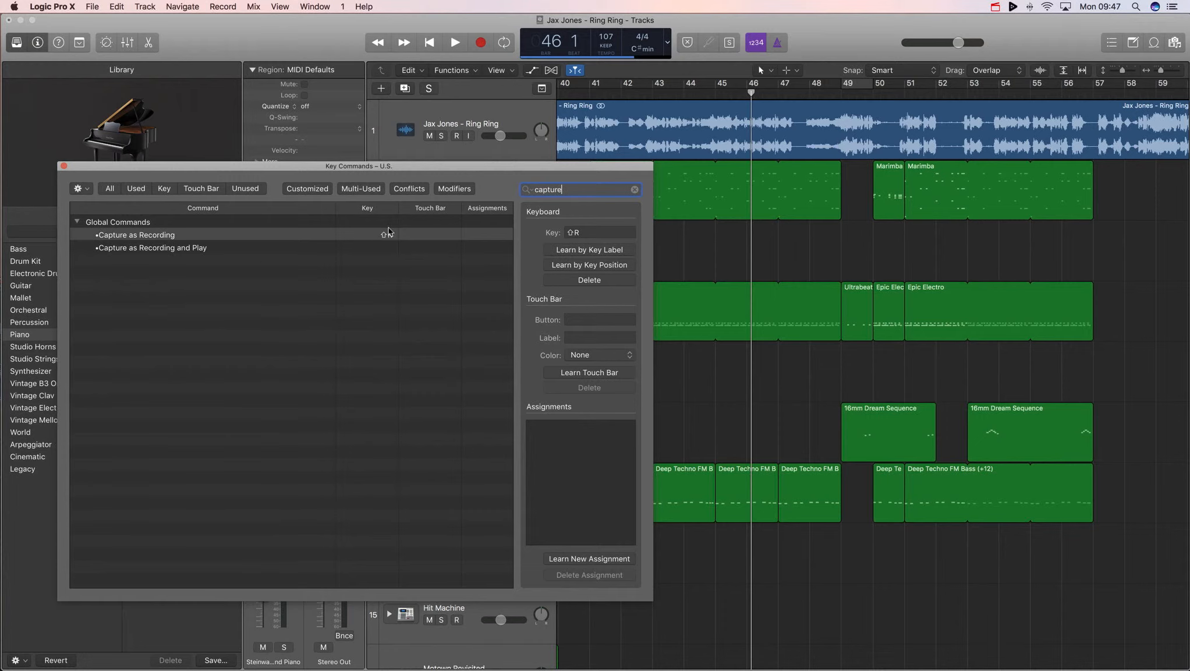
pyautogui.click(64, 166)
# - Play from bar 41 on the piano track and capture the played part as a recording
pyautogui.click(588, 94)
pyautogui.press('space')
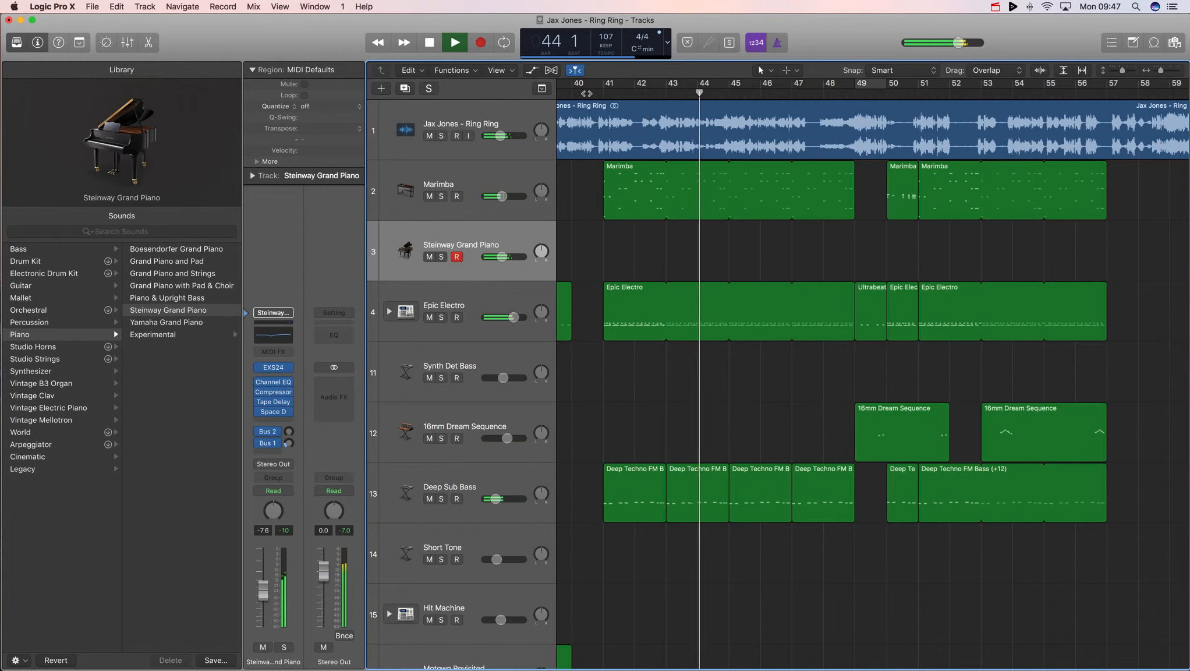
pyautogui.press('space')
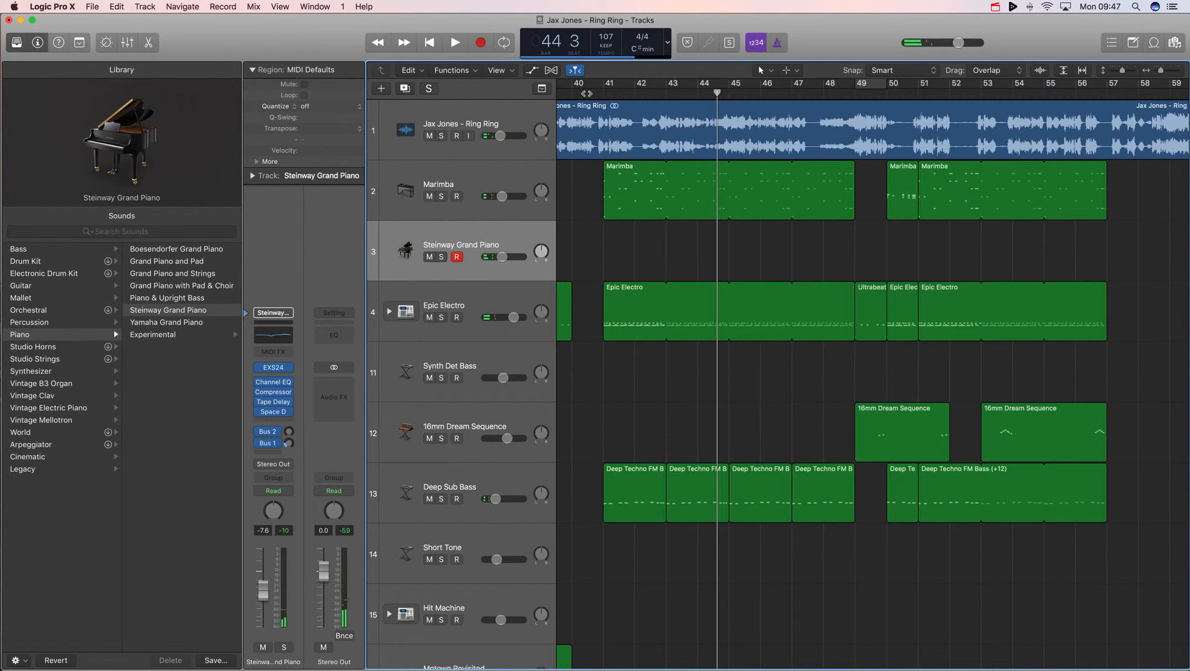
pyautogui.hotkey('shift', 'r')
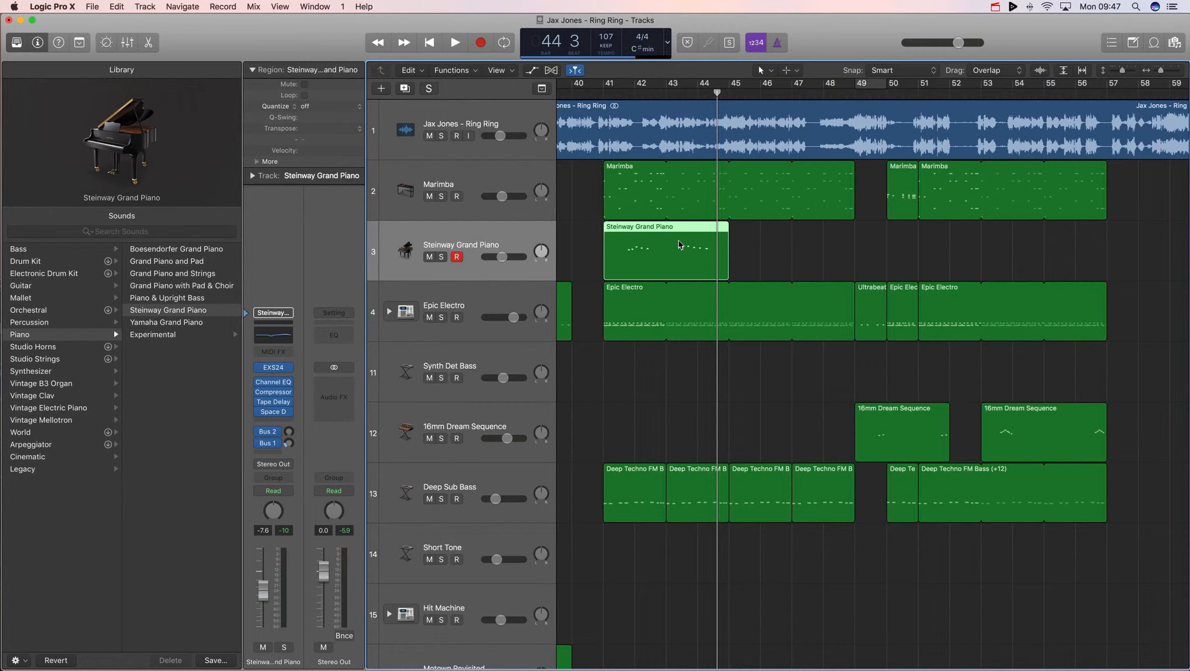
# - Delete the captured piano region and remove the Steinway Grand Piano track
pyautogui.press('Delete')
pyautogui.press('super+BackSpace')
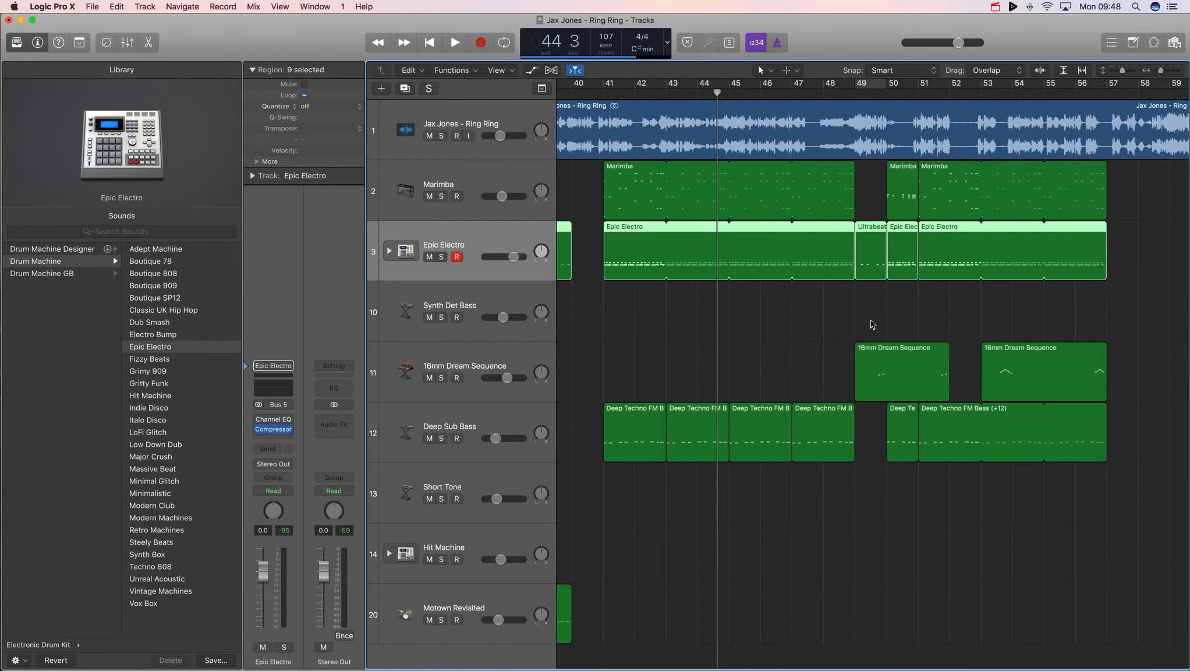
# - Switch to Chrome and play the Ring Ring reference video from about 1:54, then return to Logic
pyautogui.hscroll(1, 872, 323)
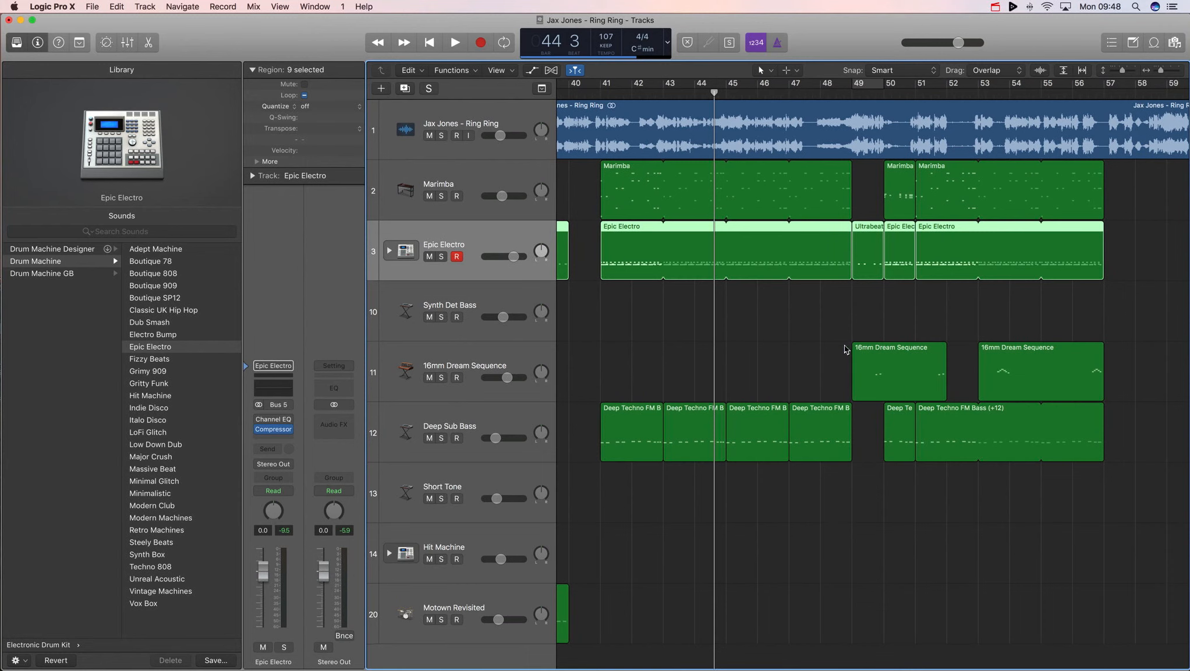
pyautogui.hscroll(-5, 889, 361)
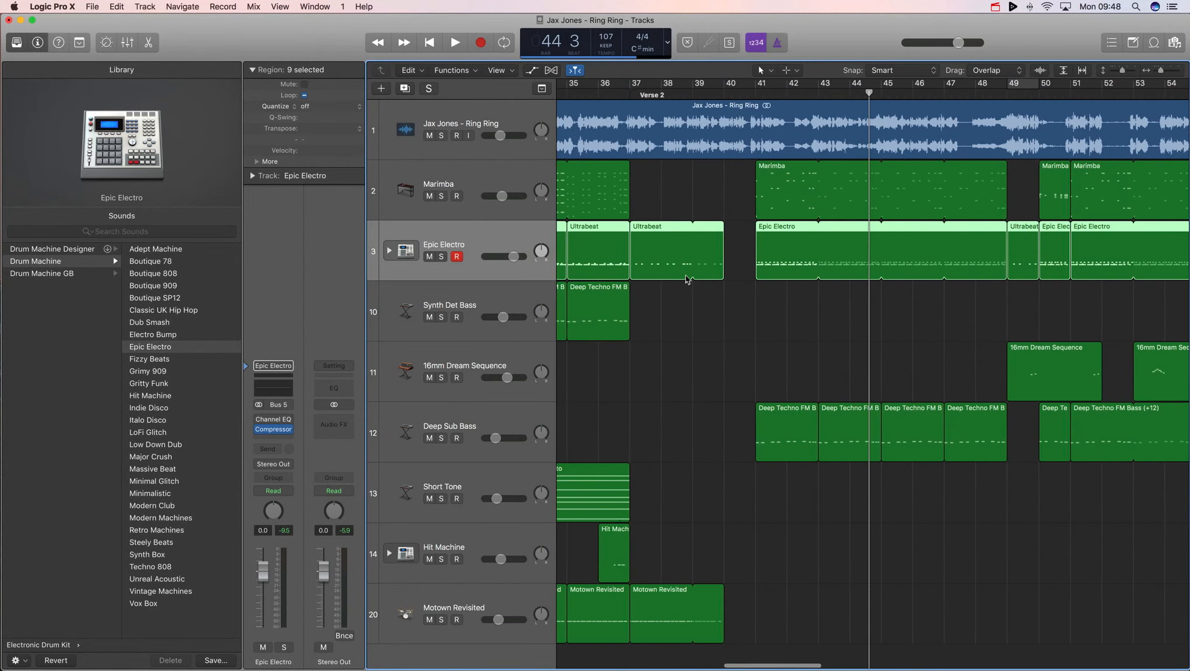
pyautogui.press('super+Tab')
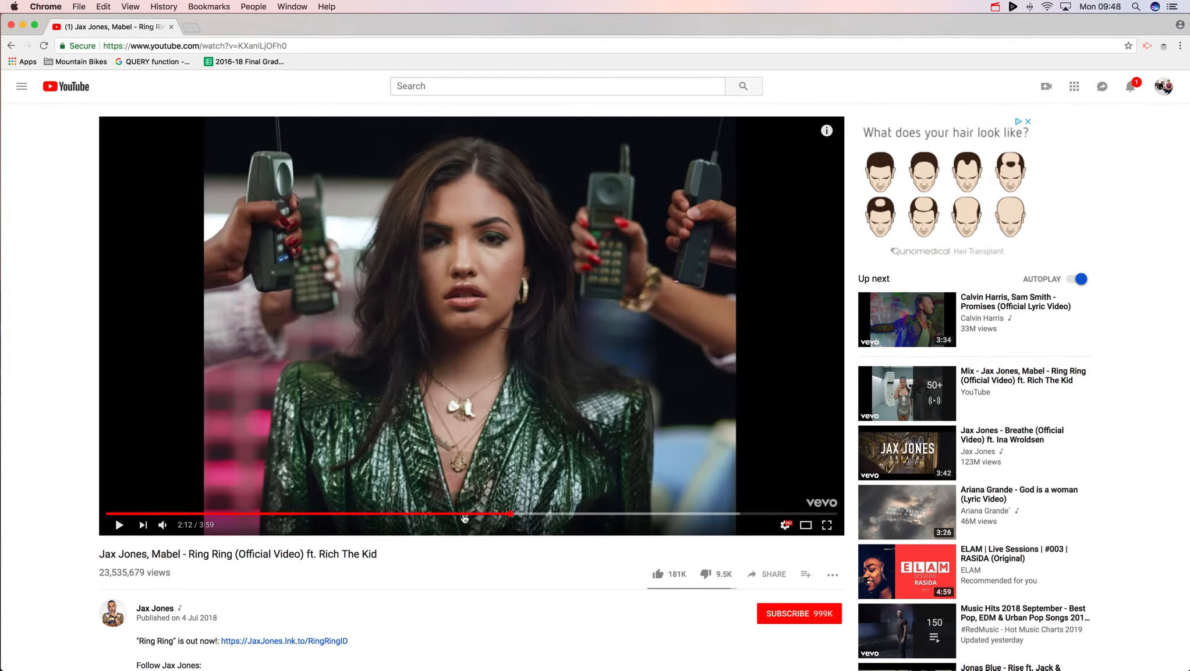
pyautogui.click(458, 514)
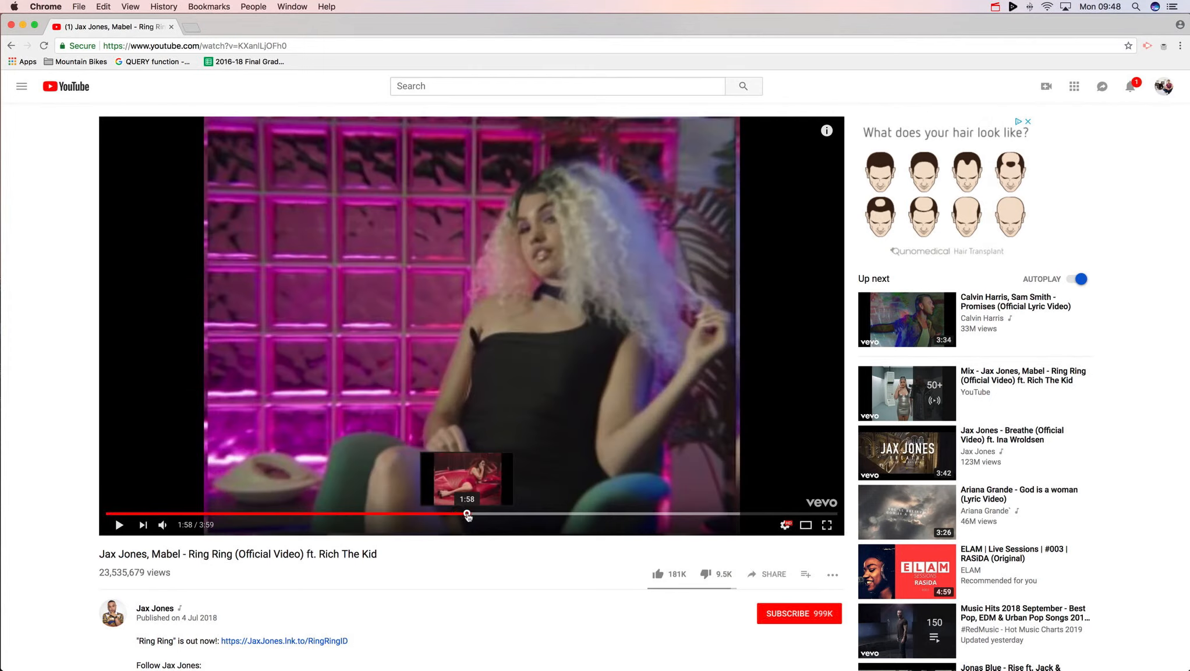
pyautogui.click(466, 514)
pyautogui.click(481, 456)
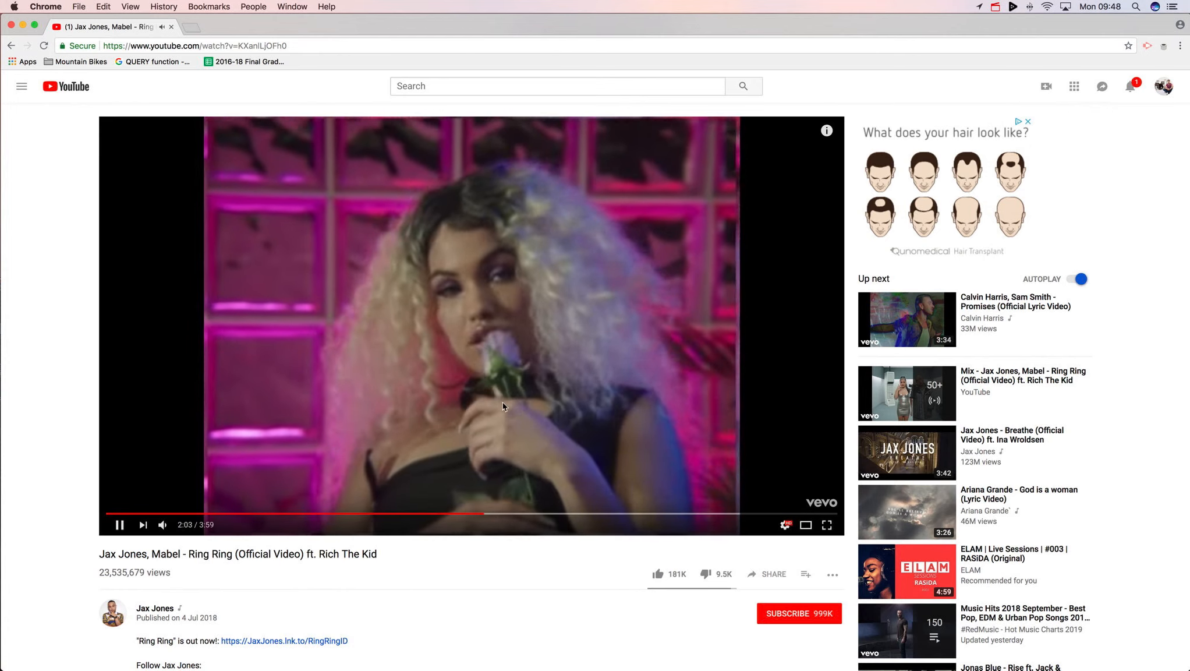
pyautogui.click(503, 406)
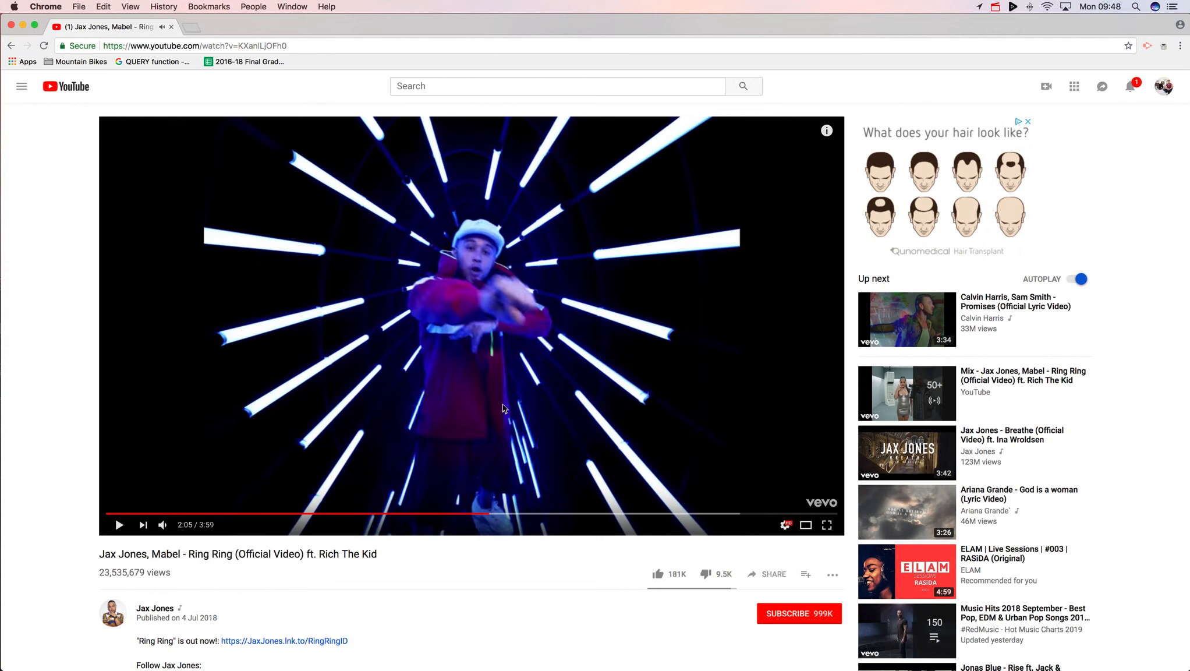
pyautogui.press('super+Tab')
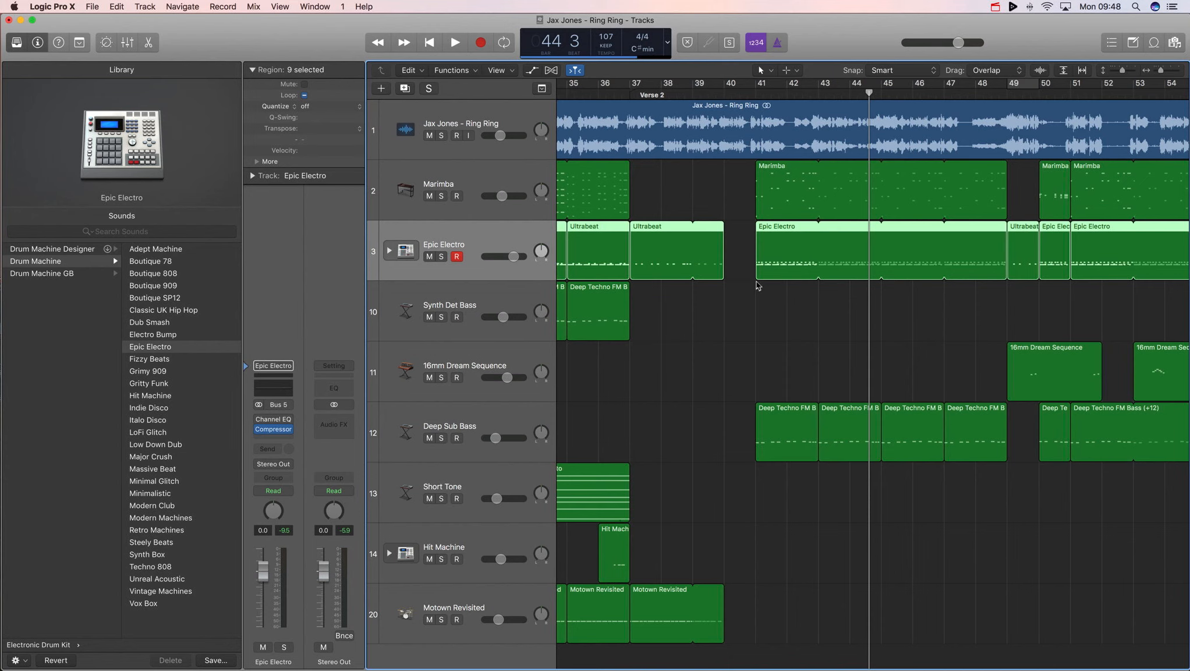
pyautogui.hscroll(3, 778, 289)
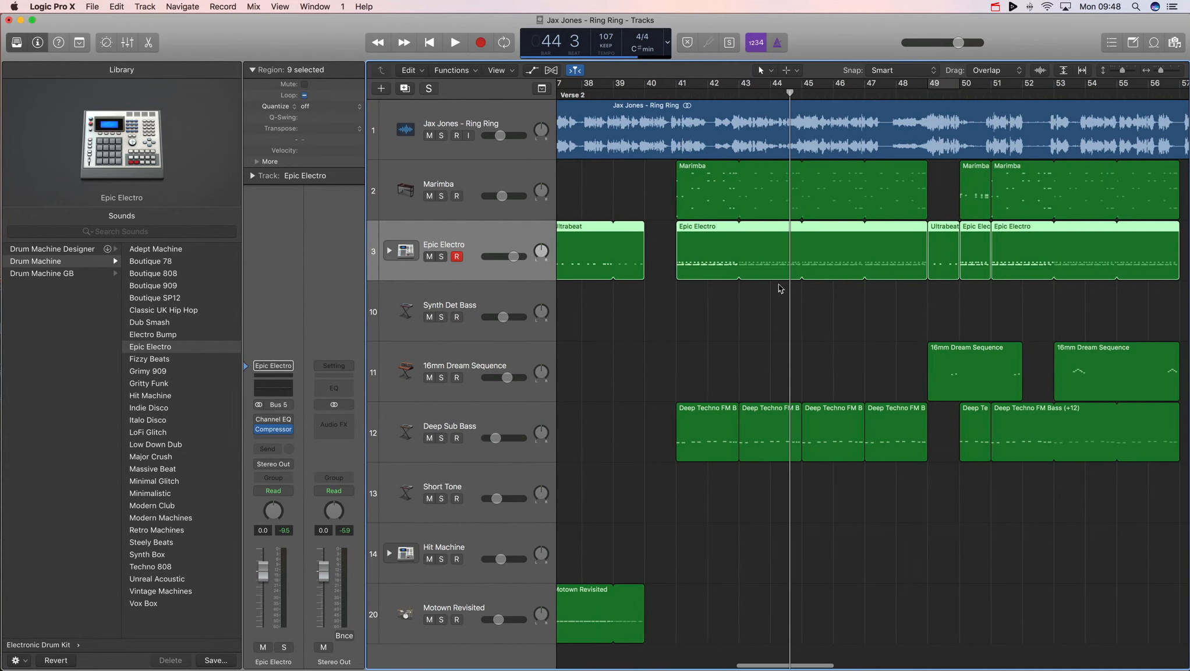
pyautogui.hscroll(3, 810, 278)
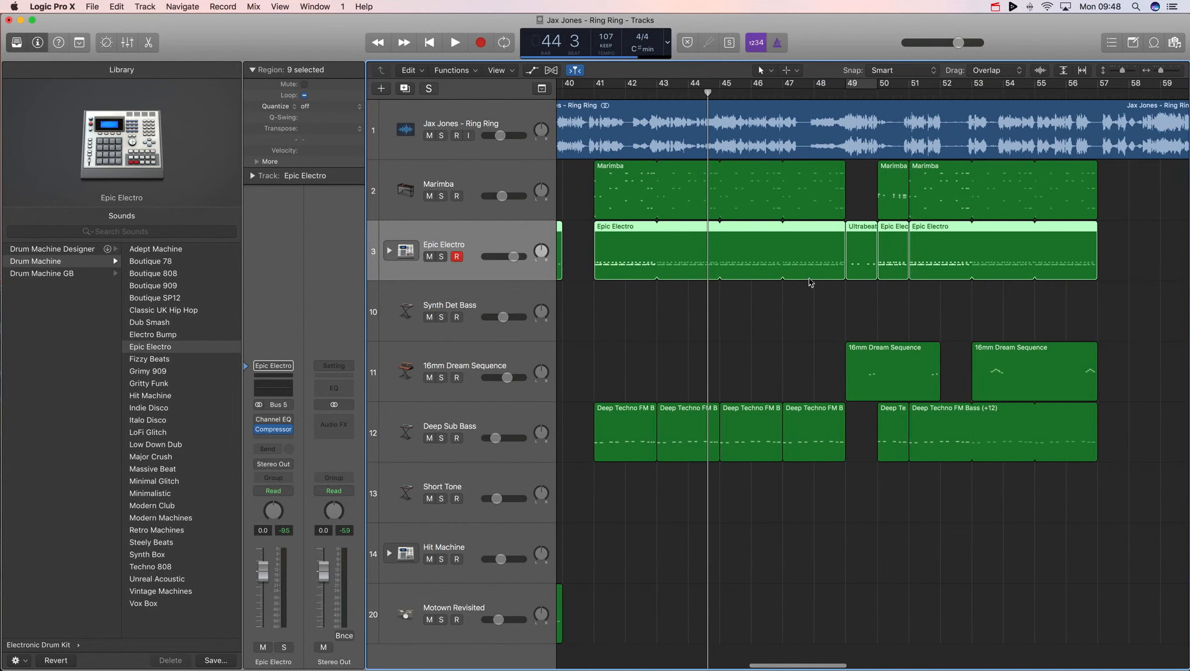
pyautogui.hscroll(-15, 620, 147)
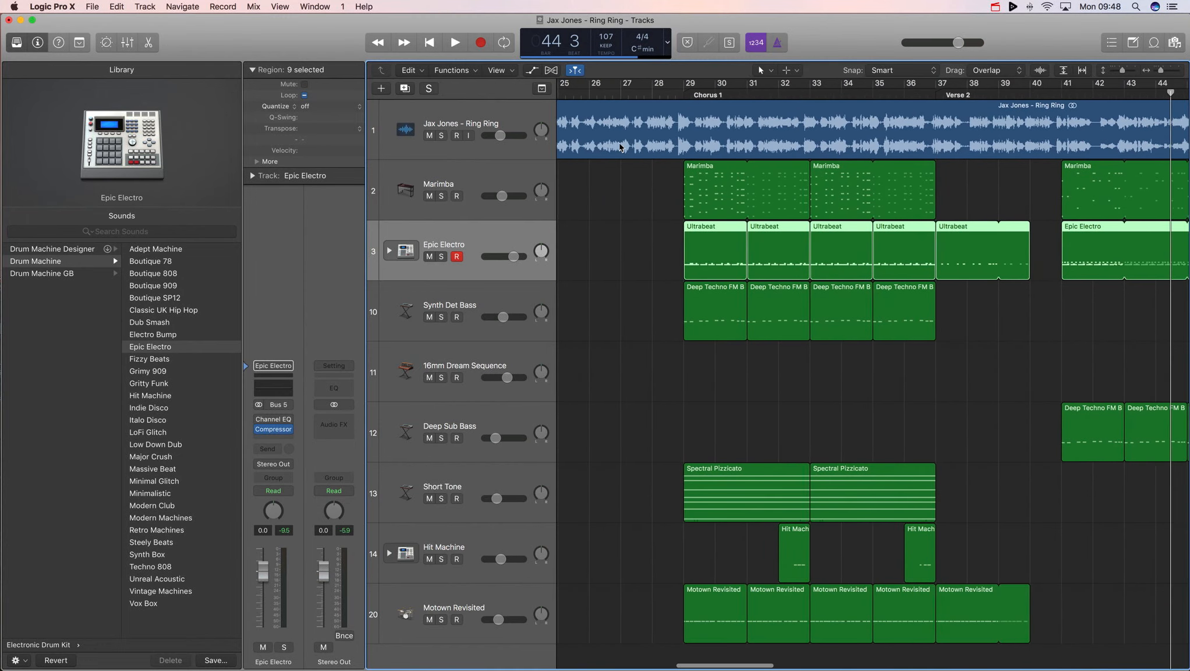
pyautogui.hscroll(12, 783, 234)
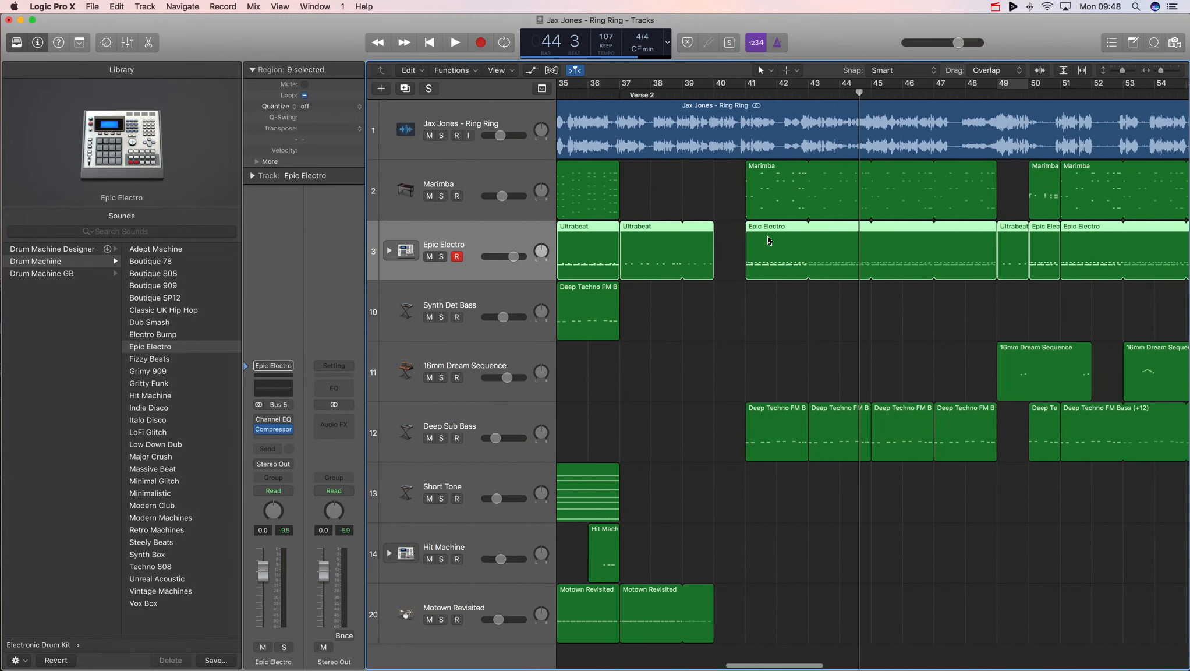
pyautogui.hscroll(4, 881, 244)
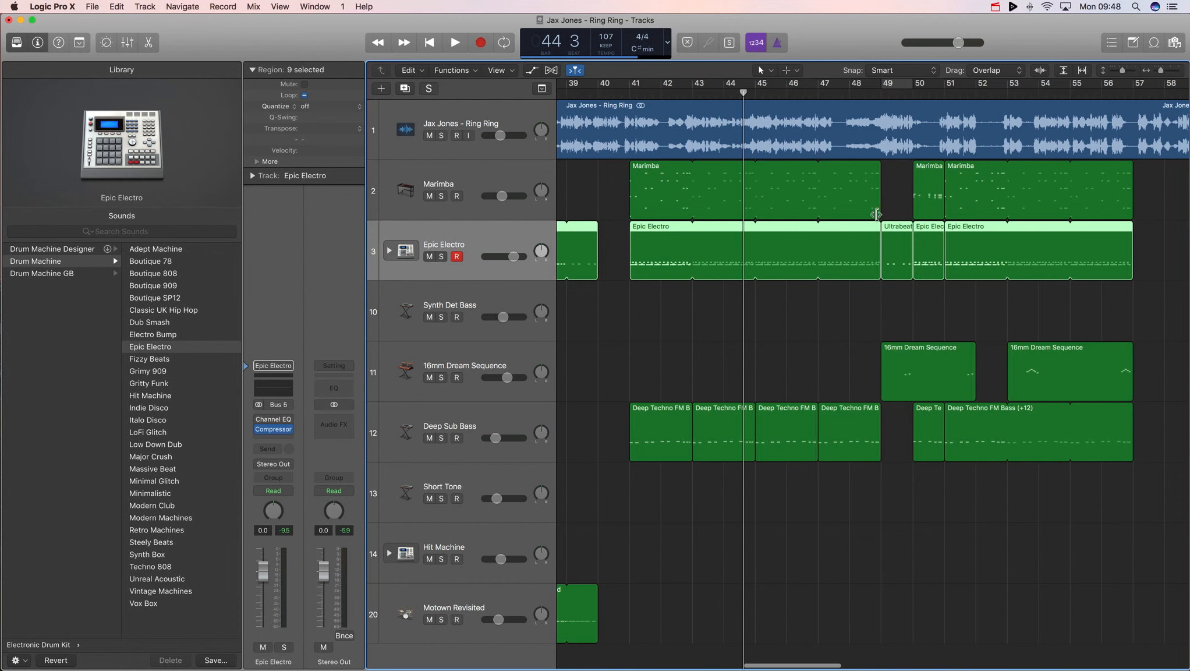
pyautogui.hscroll(1, 939, 420)
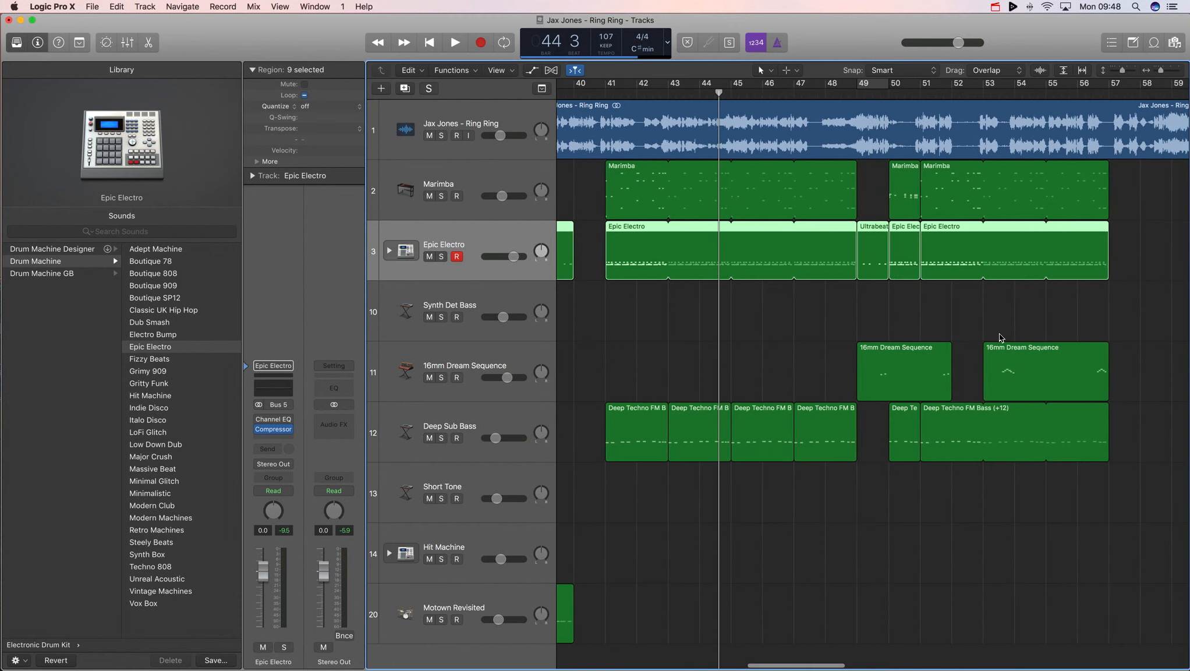
pyautogui.click(997, 6)
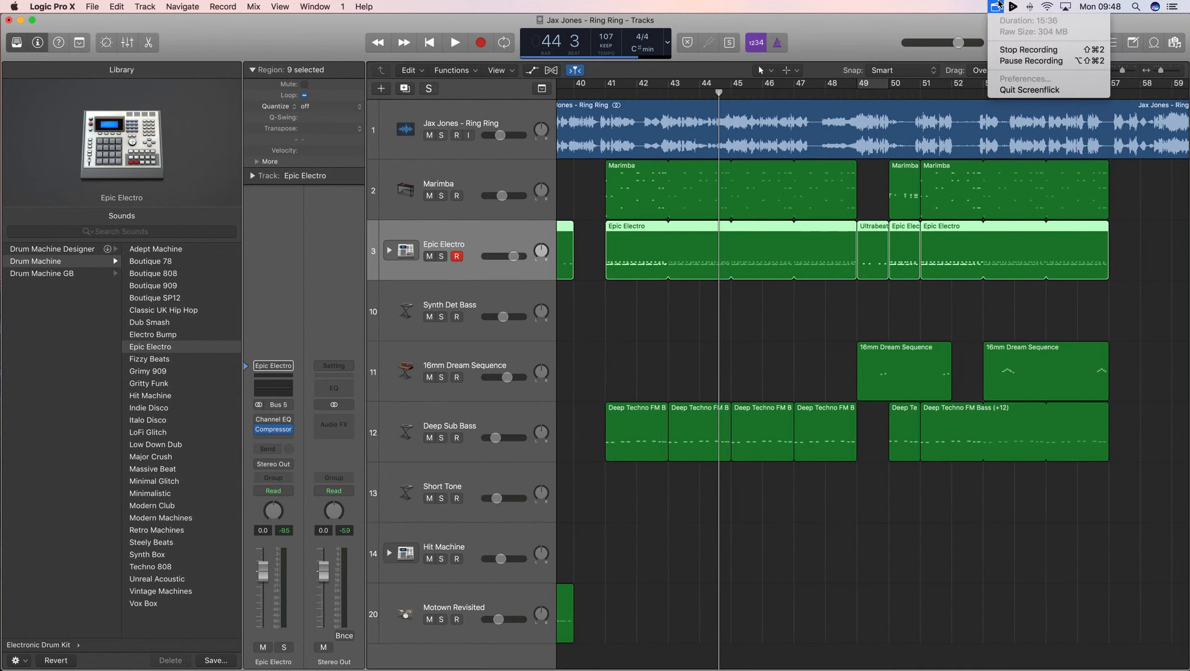